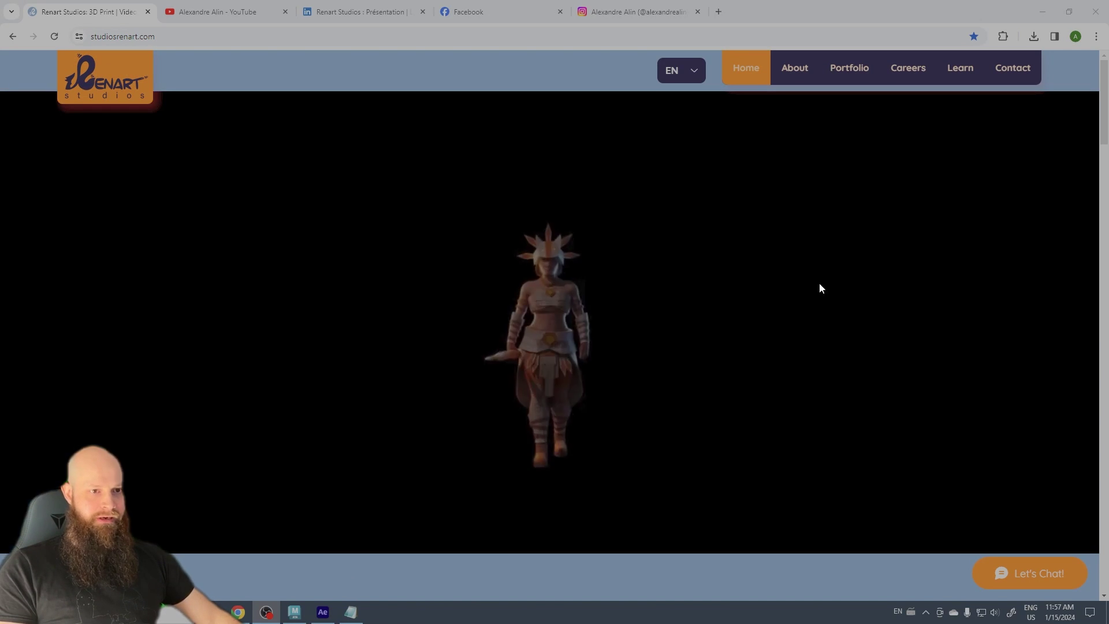
Open the Learn page of the Renart Studios website and browse its list of Maya tutorial and rig posts.
click(959, 74)
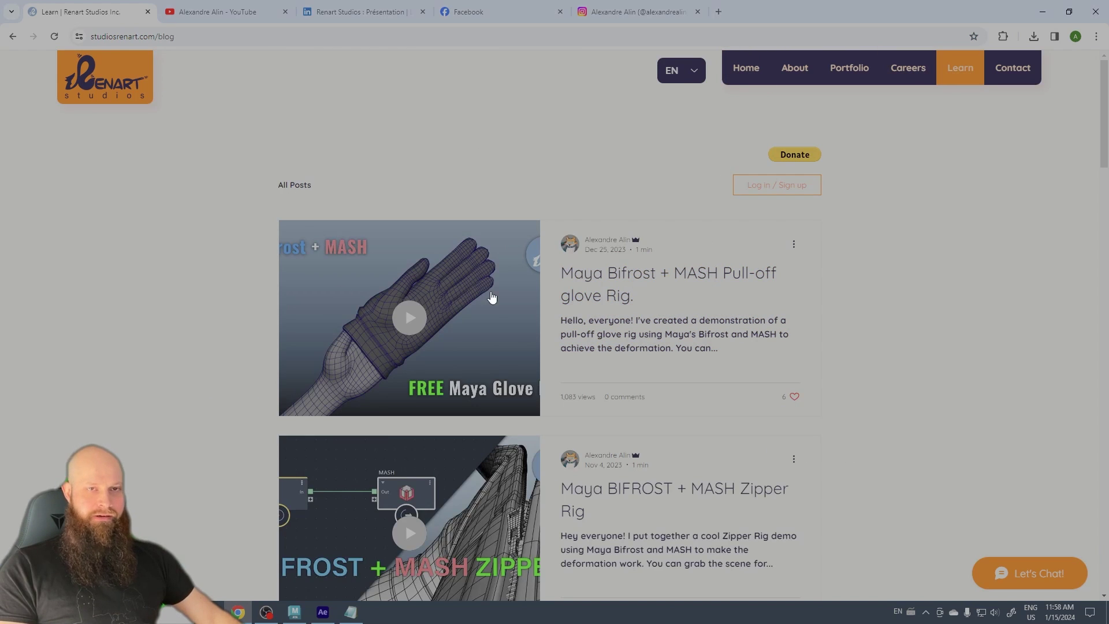
scroll(632, 313, down, 2)
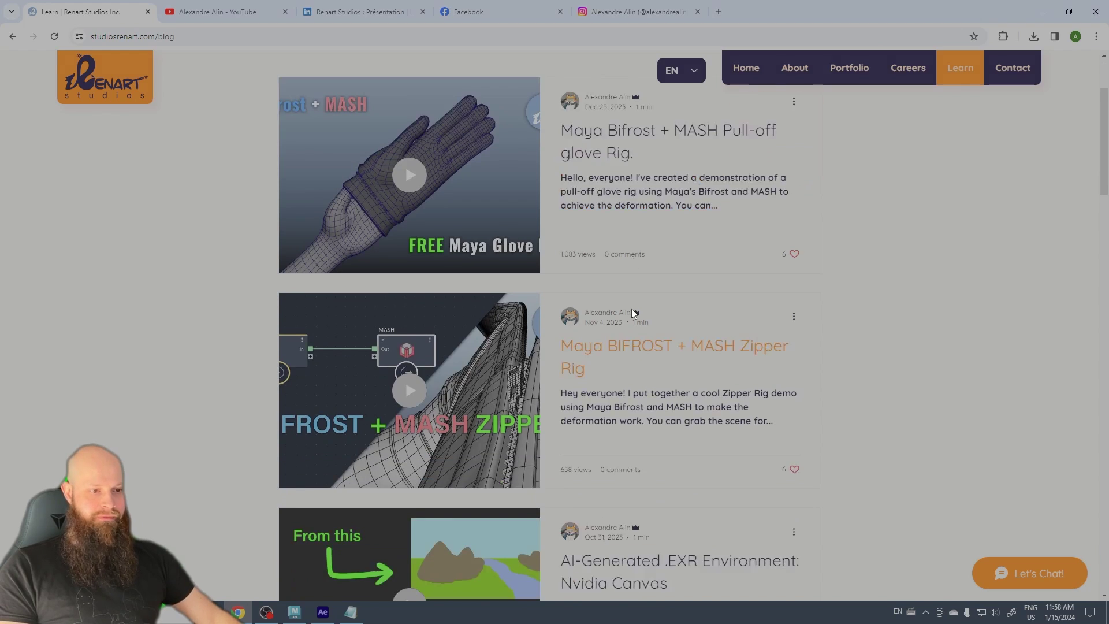
scroll(632, 313, down, 15)
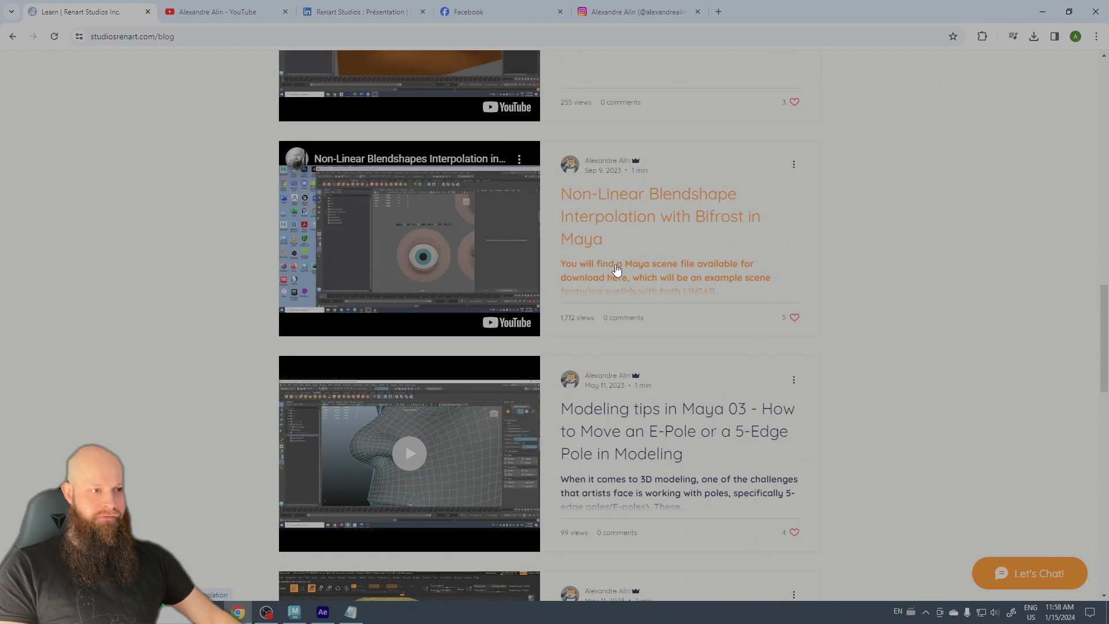
scroll(615, 298, down, 8)
scroll(679, 318, up, 9)
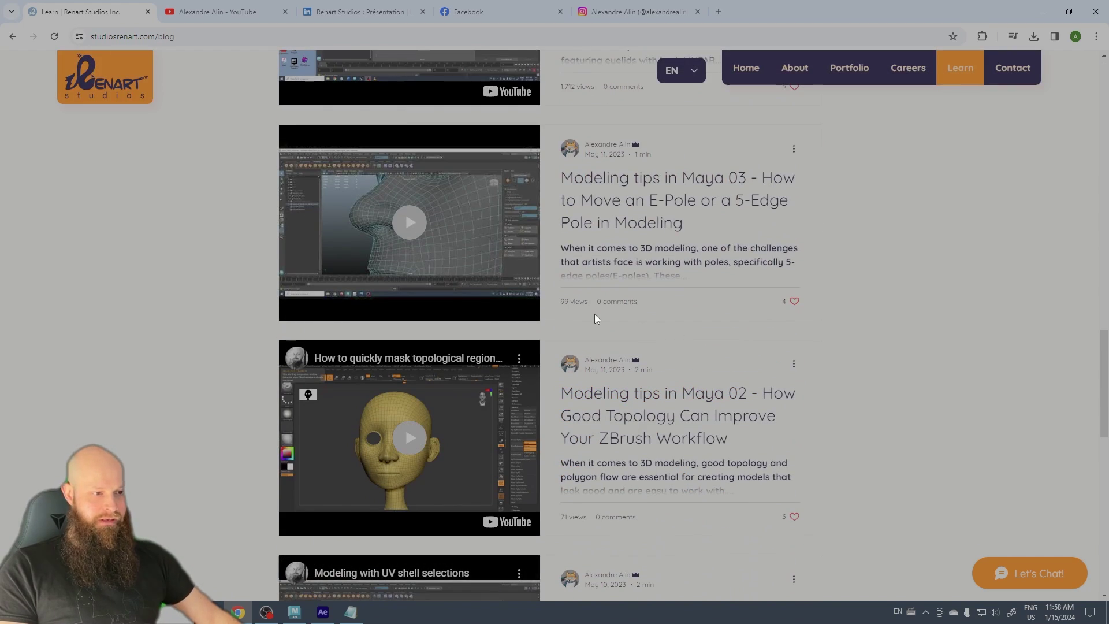
scroll(670, 309, up, 18)
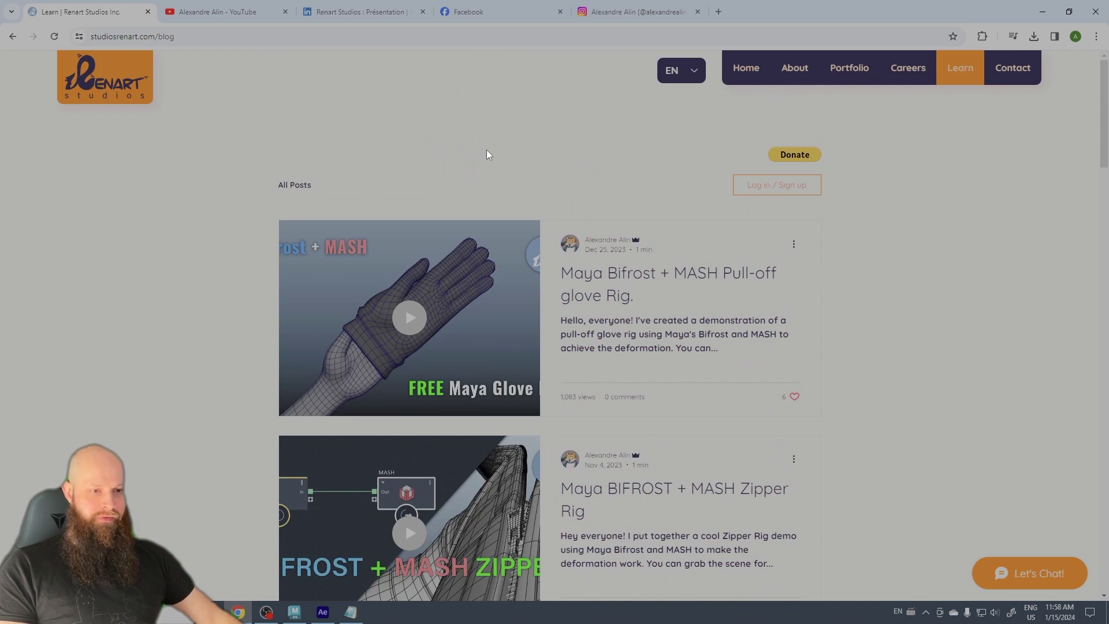
scroll(230, 243, down, 4)
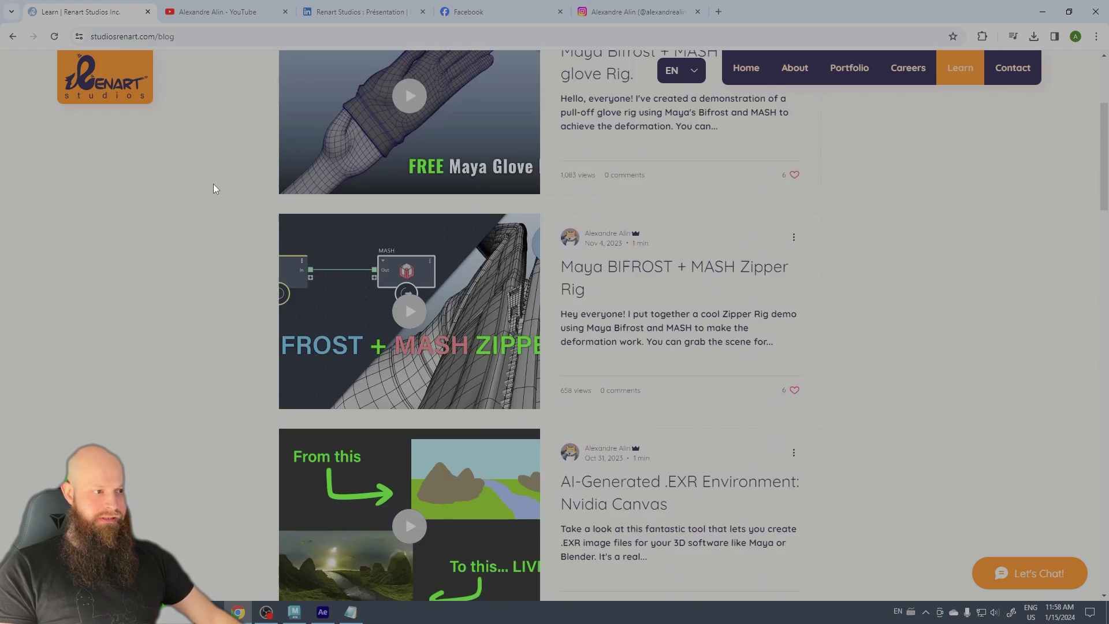
scroll(228, 257, up, 2)
scroll(230, 260, up, 2)
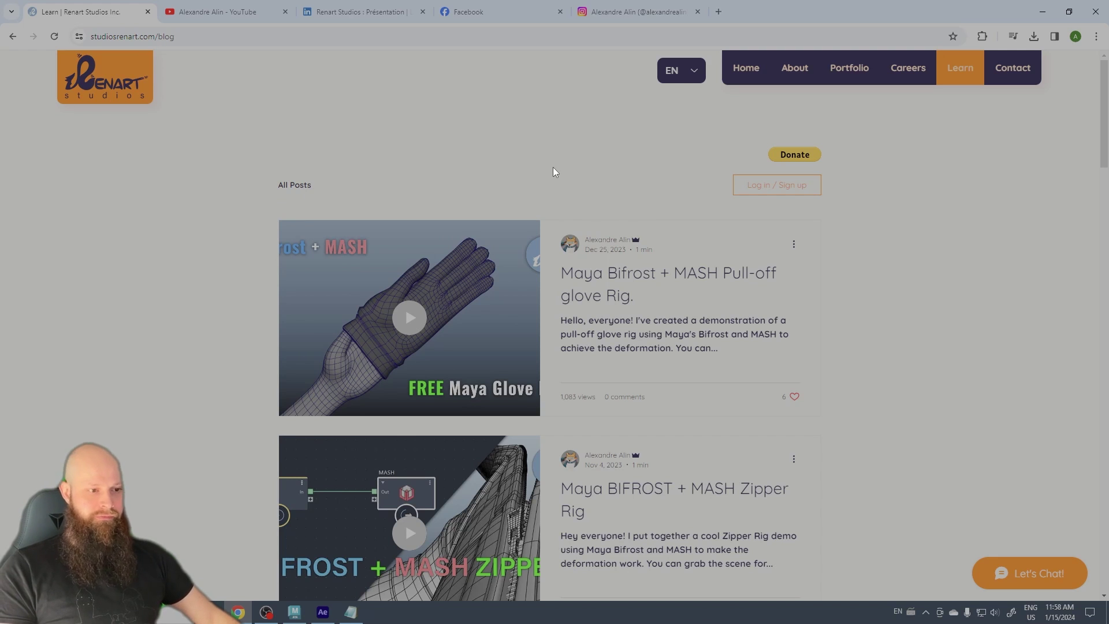
scroll(342, 99, down, 4)
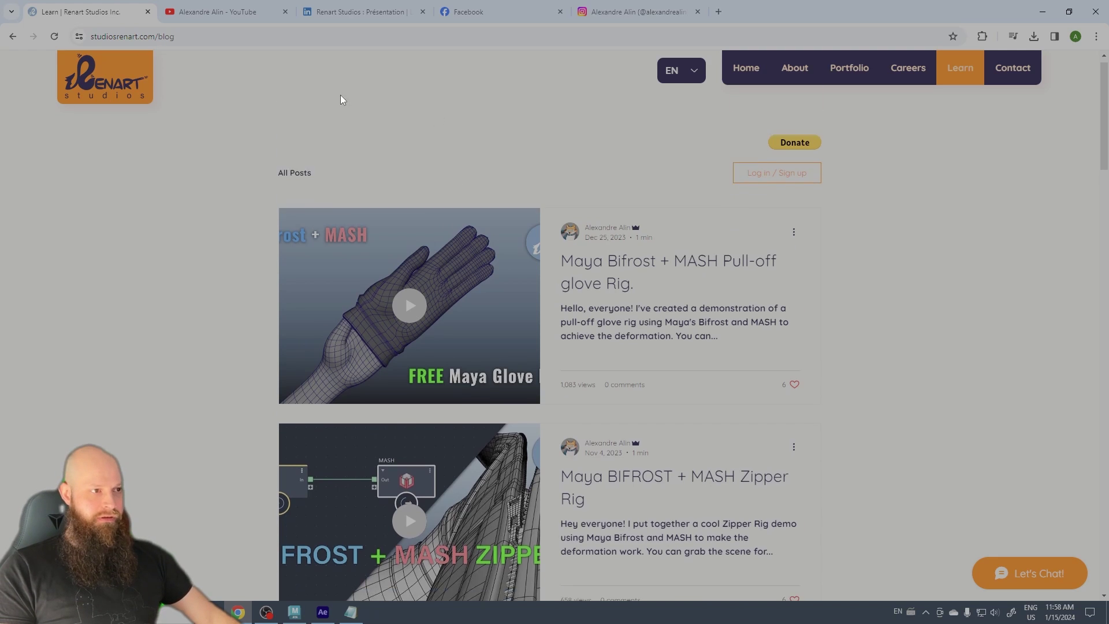
scroll(186, 134, up, 4)
Switch to the studio's YouTube channel page and look through its featured and recent videos.
click(186, 12)
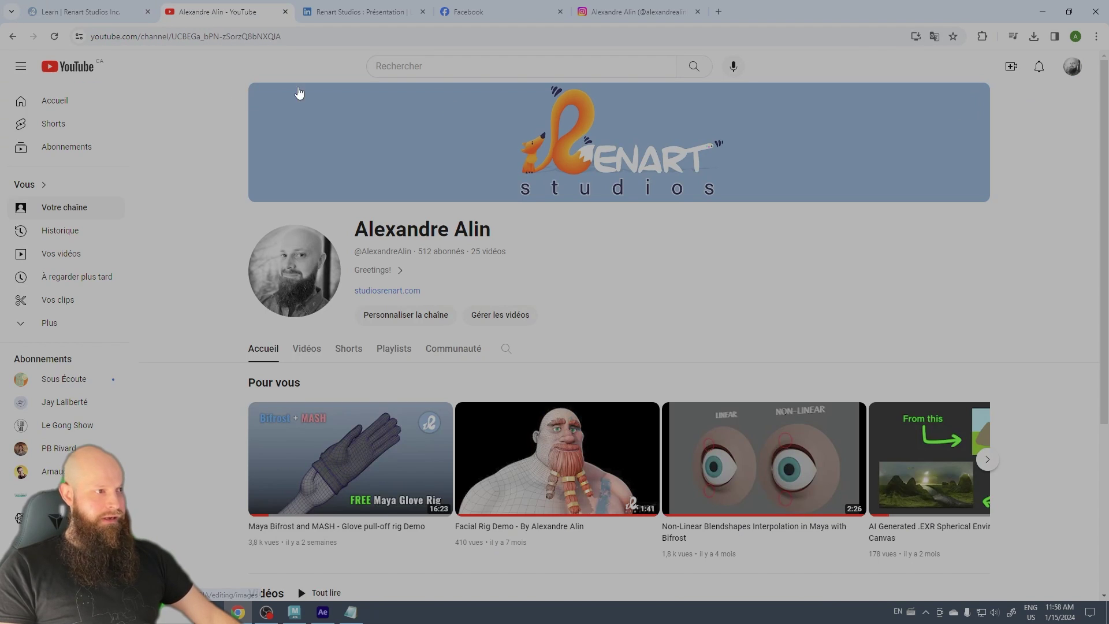
scroll(615, 312, down, 4)
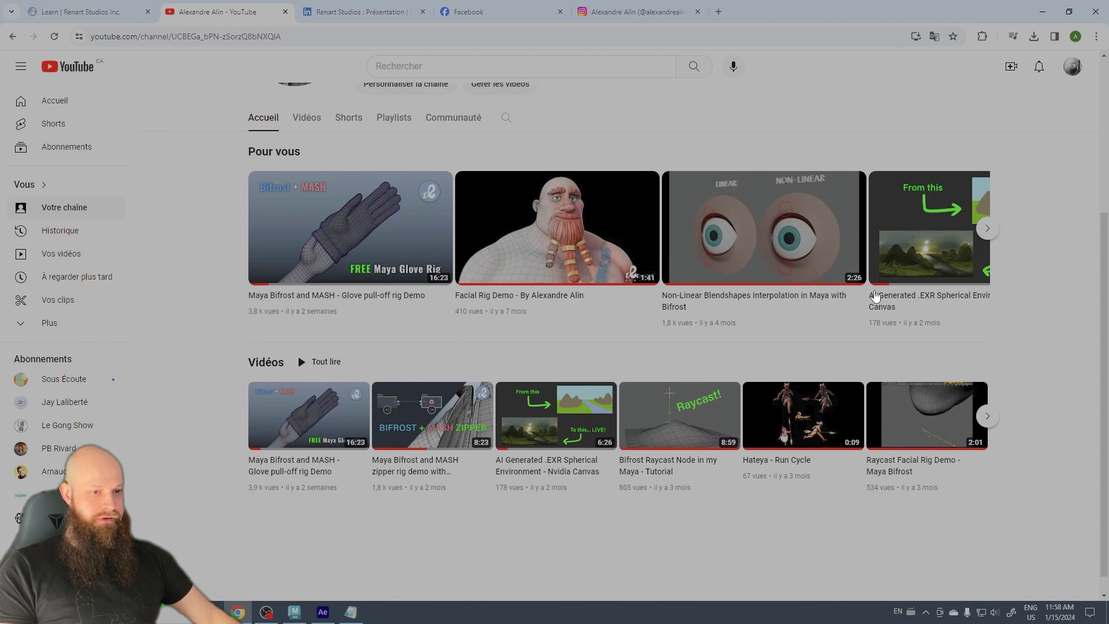
scroll(872, 292, up, 4)
View the Renart Studios company page on LinkedIn and its page on Facebook.
click(369, 13)
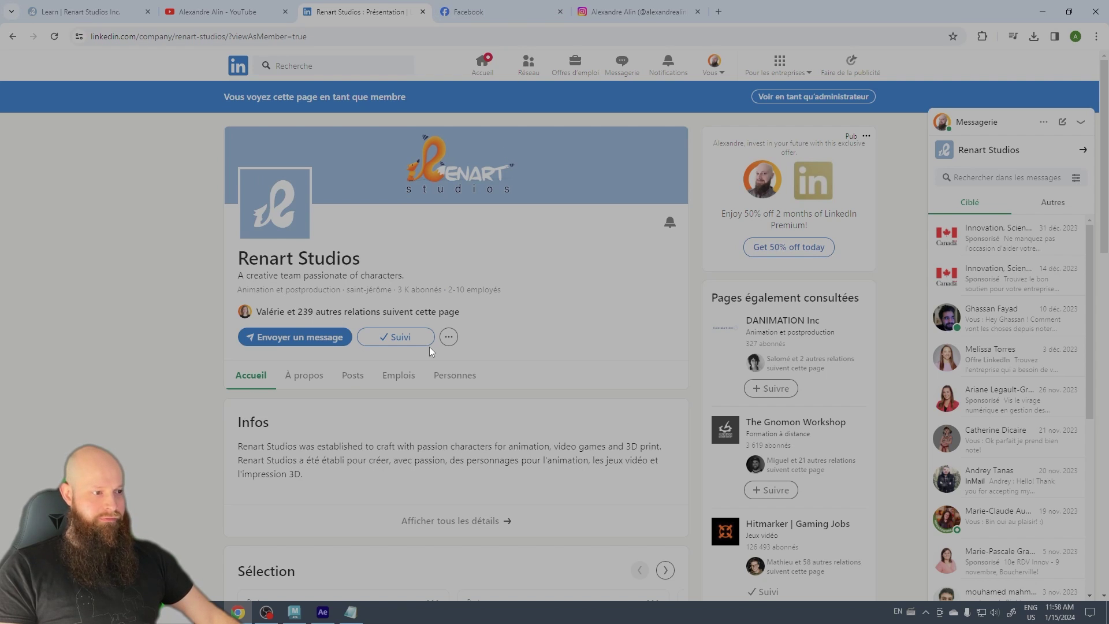
click(484, 17)
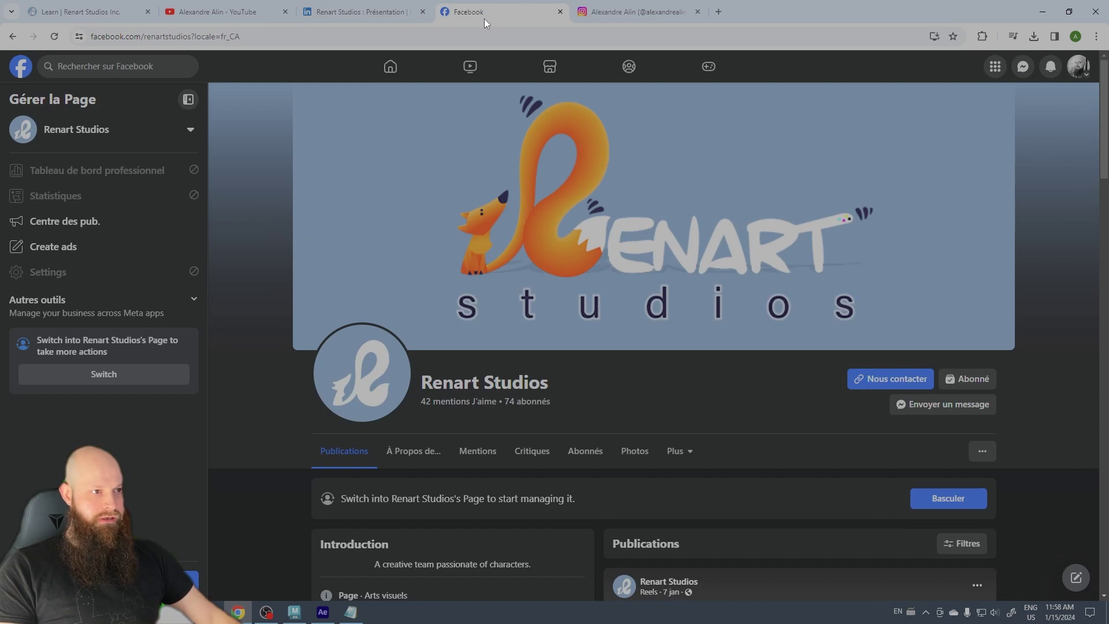
Switch to the Instagram profile and browse its grid of posts down to the older ones and back up.
click(597, 16)
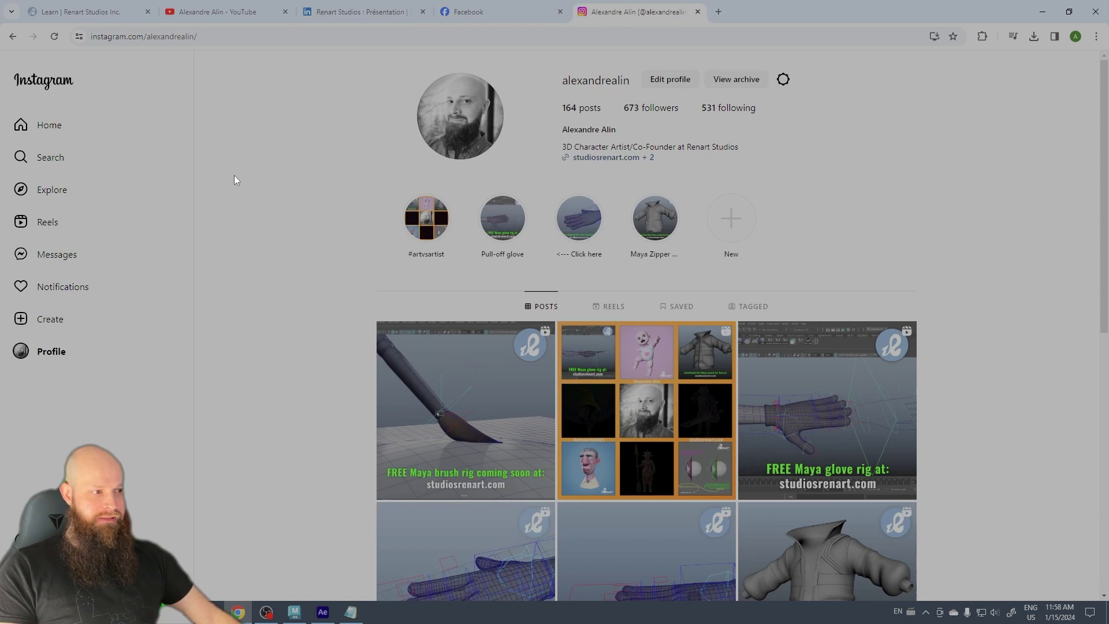
scroll(290, 232, down, 10)
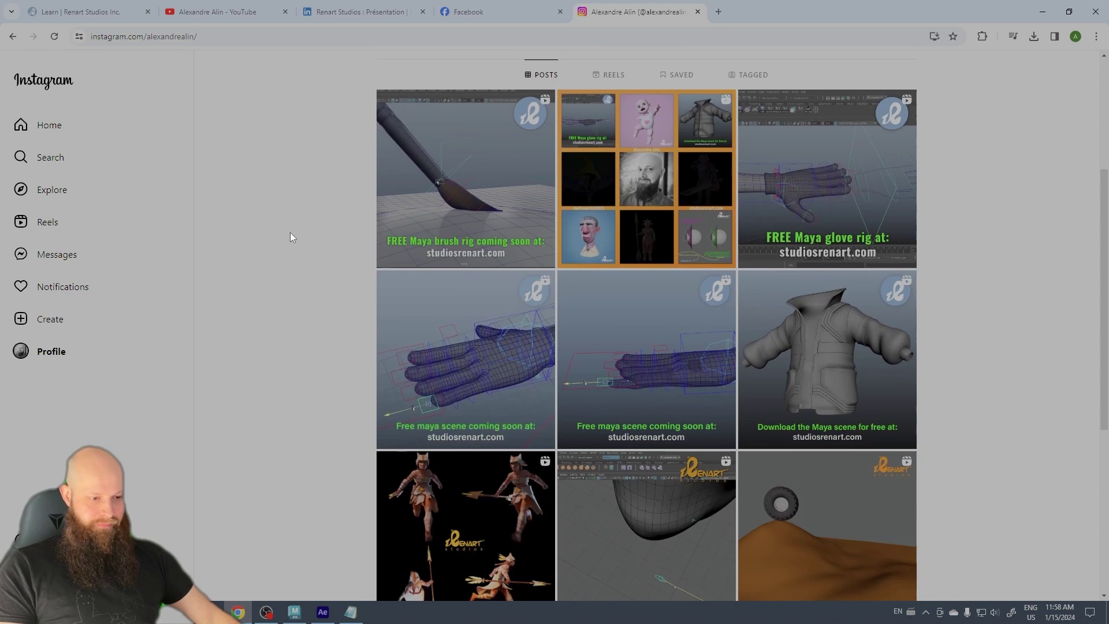
scroll(445, 246, down, 12)
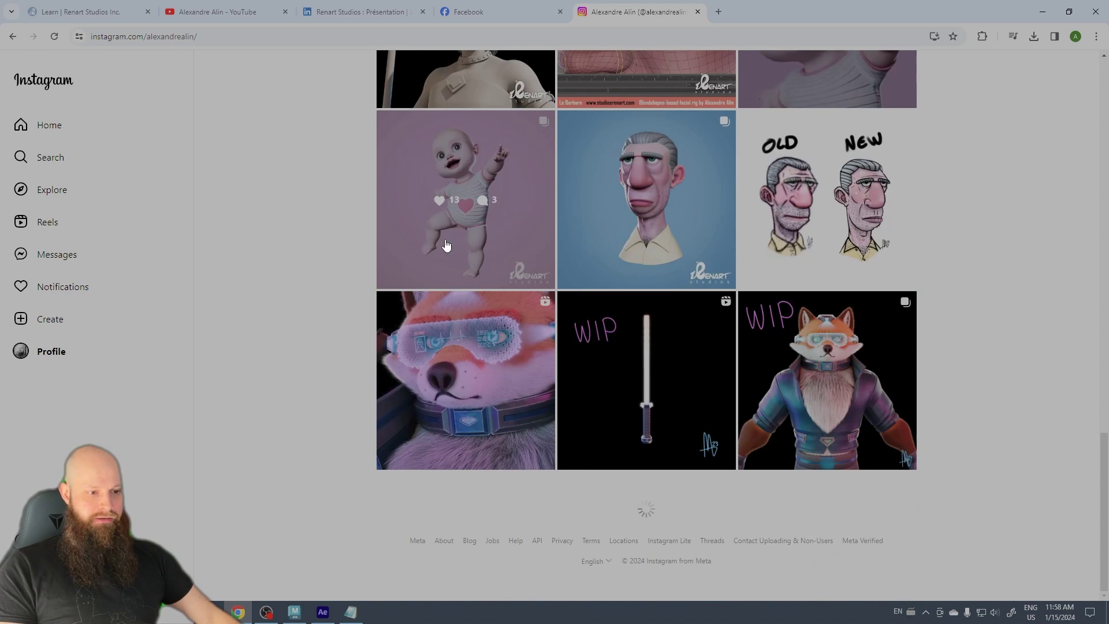
scroll(752, 188, down, 15)
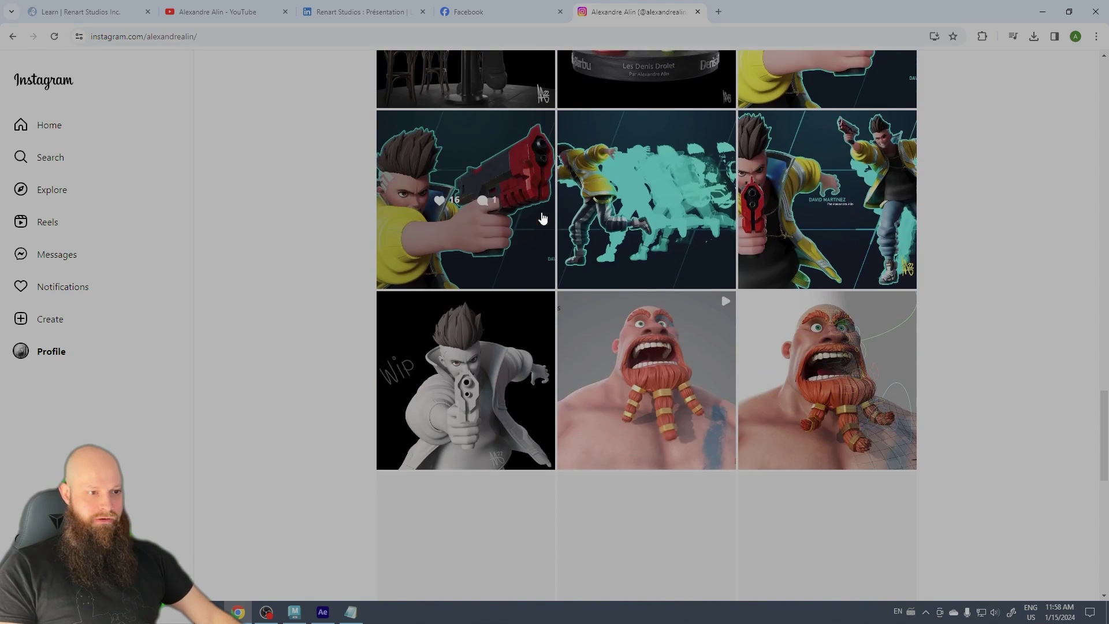
scroll(601, 234, down, 6)
scroll(592, 225, down, 7)
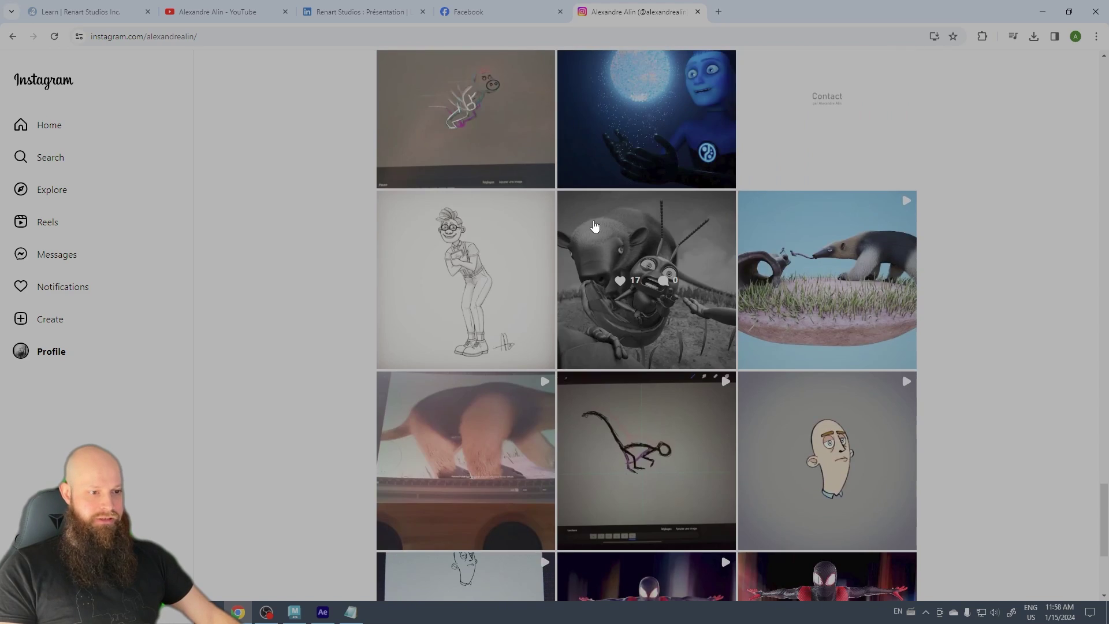
scroll(574, 227, down, 5)
scroll(577, 262, up, 7)
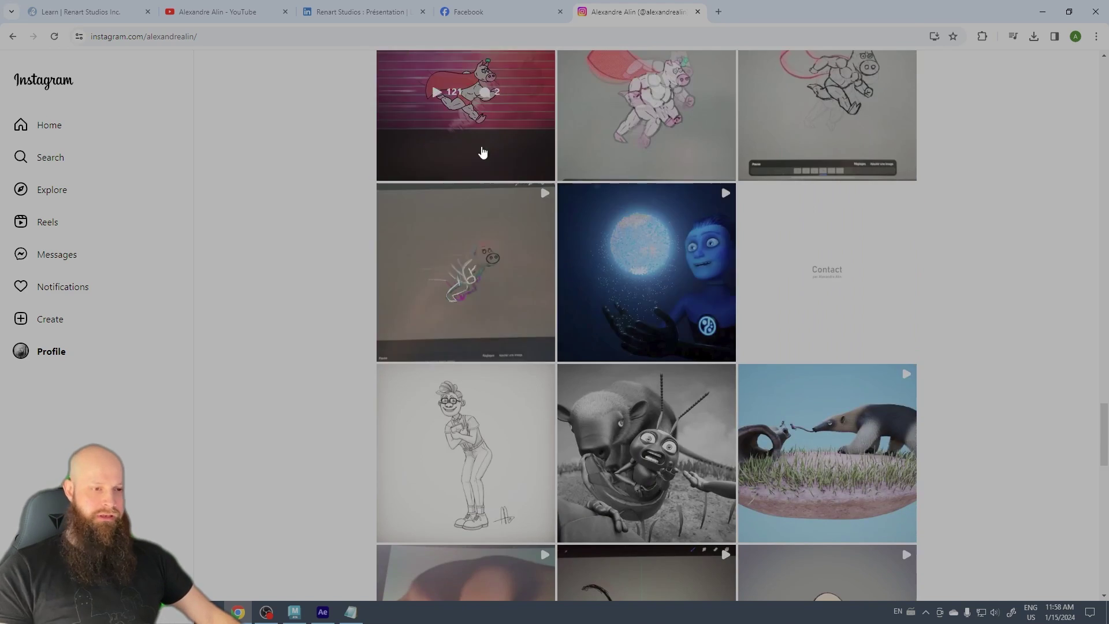
scroll(609, 388, up, 9)
scroll(609, 389, up, 20)
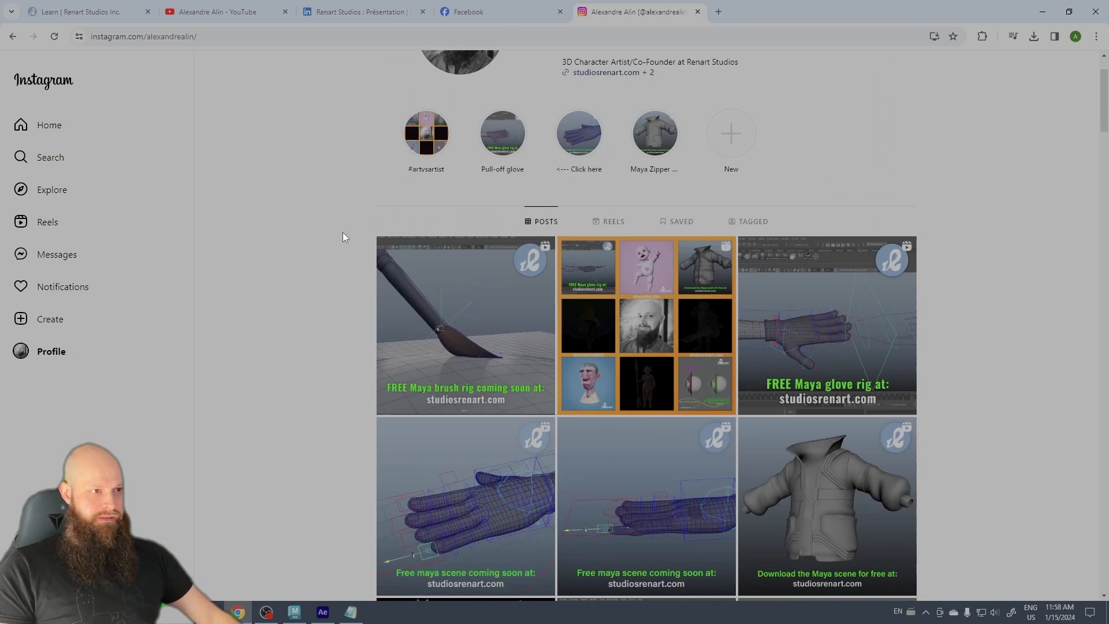
Minimize the browser and switch to Maya with the pinceau_demo_rig_scene_wip01 scene.
click(1044, 12)
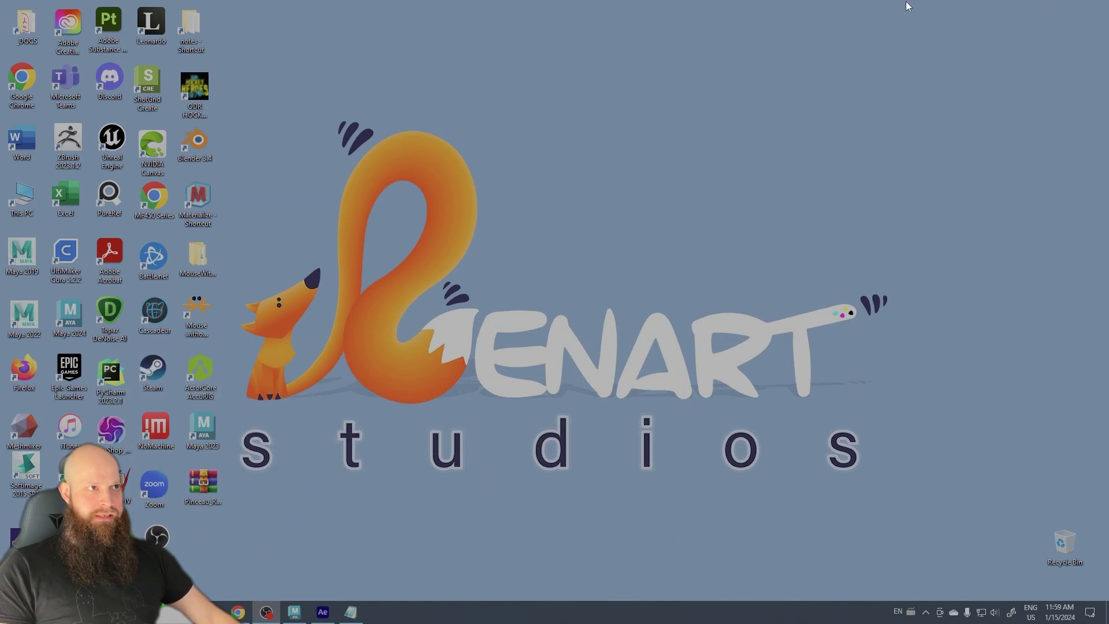
click(294, 611)
click(294, 612)
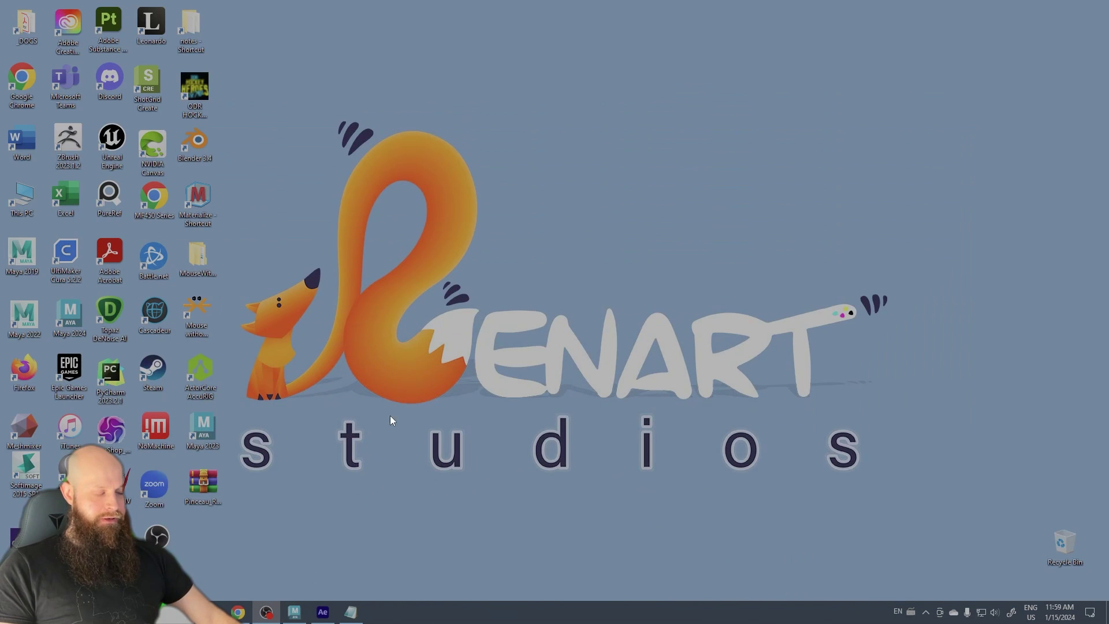
click(293, 611)
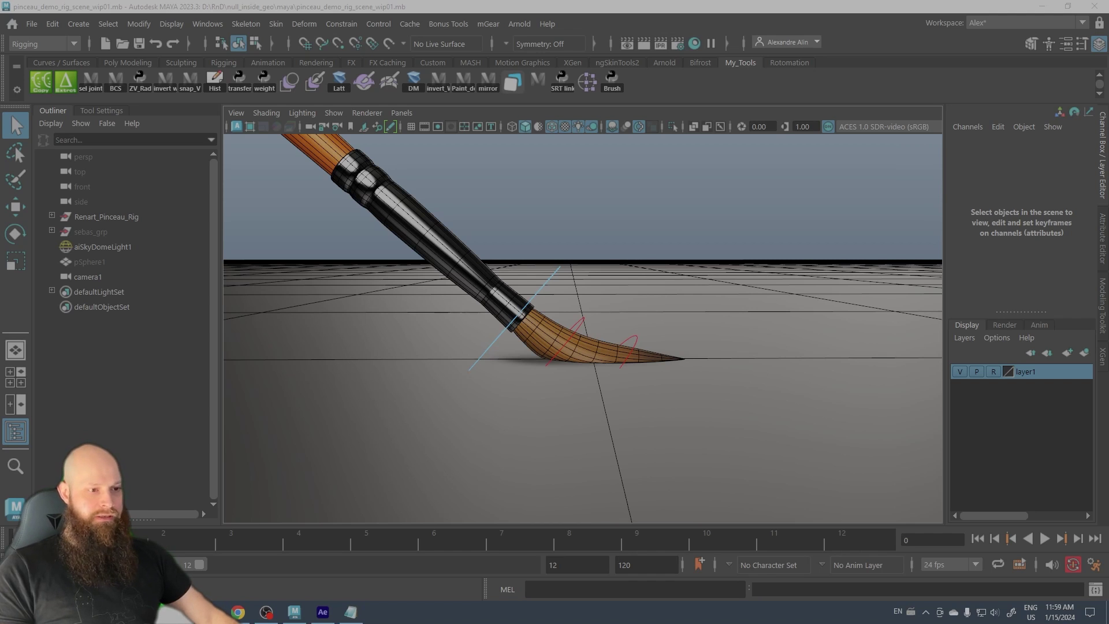
click(600, 202)
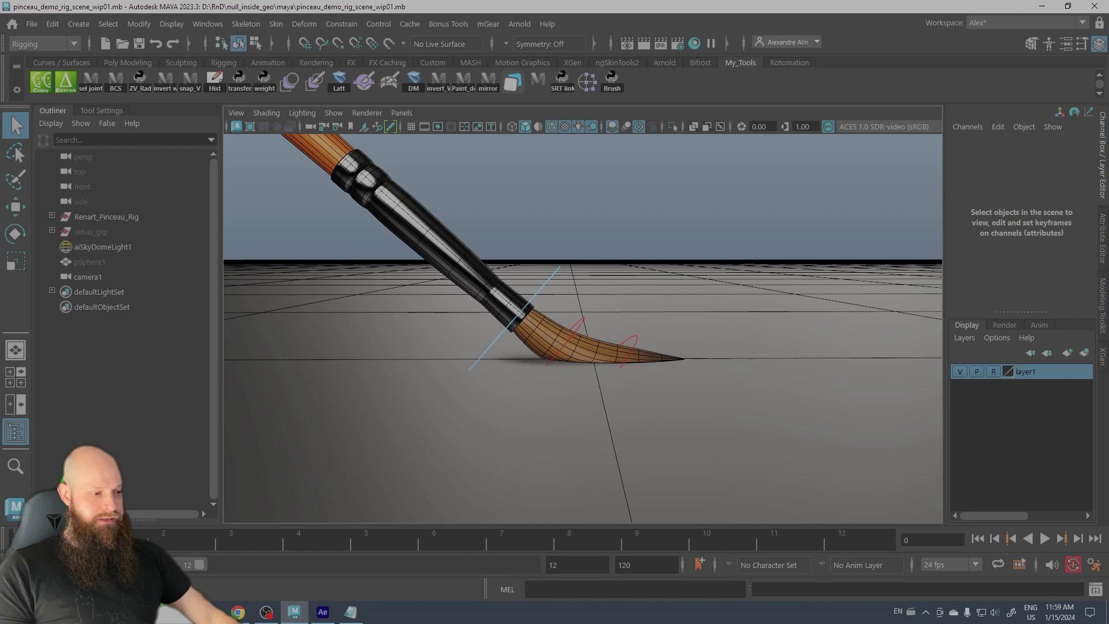
Bring up the share folder in File Explorer and go through the files of the Pinceau_Renart rig package.
click(351, 612)
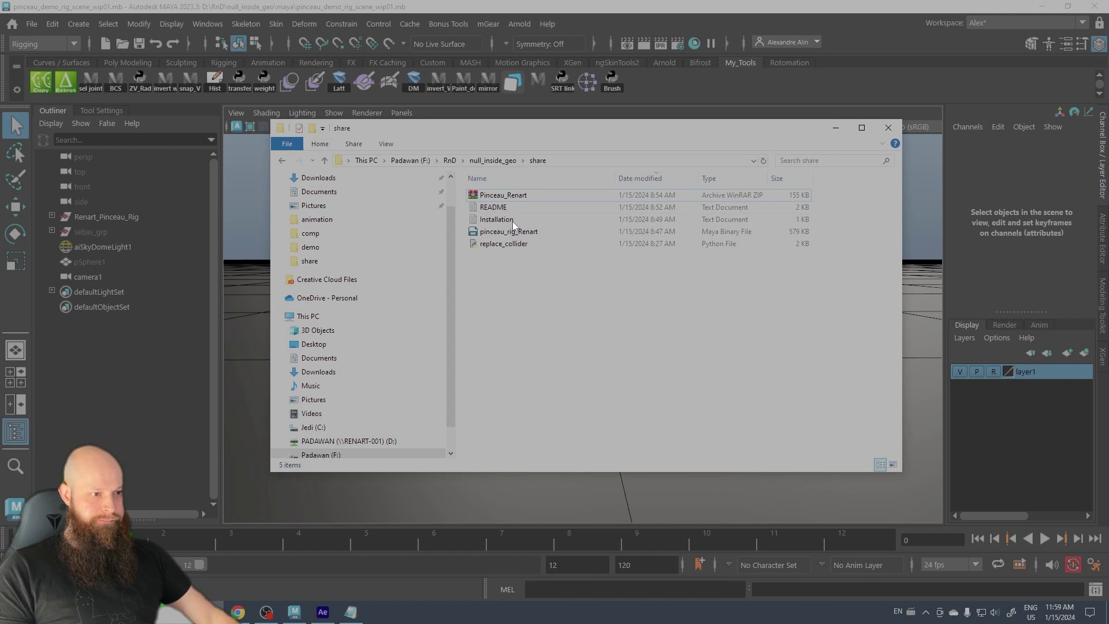
click(497, 195)
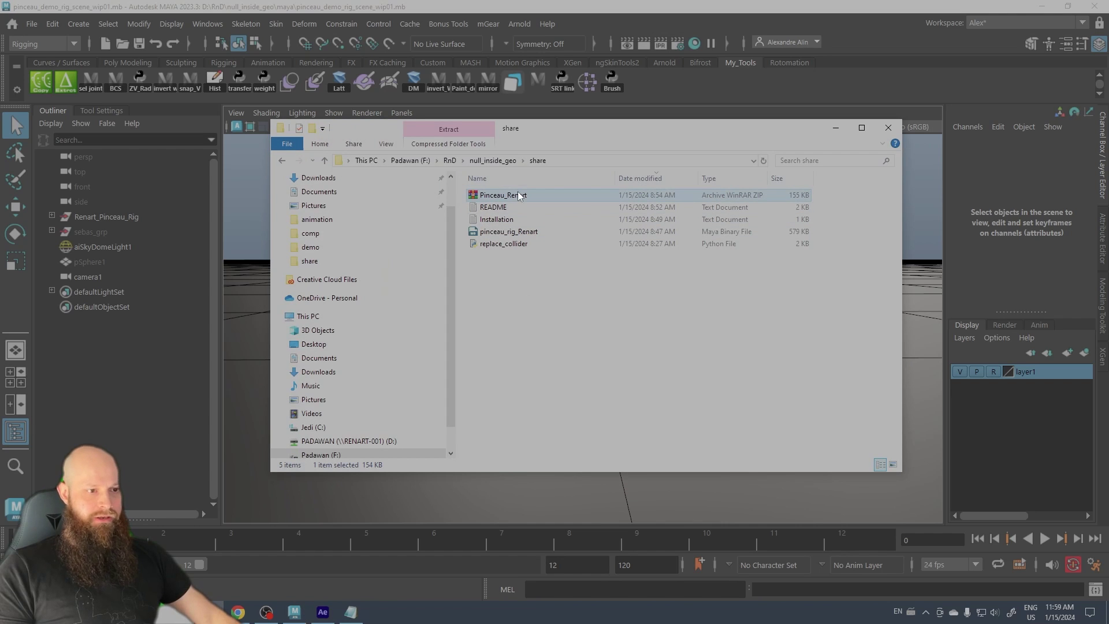
click(484, 205)
click(491, 218)
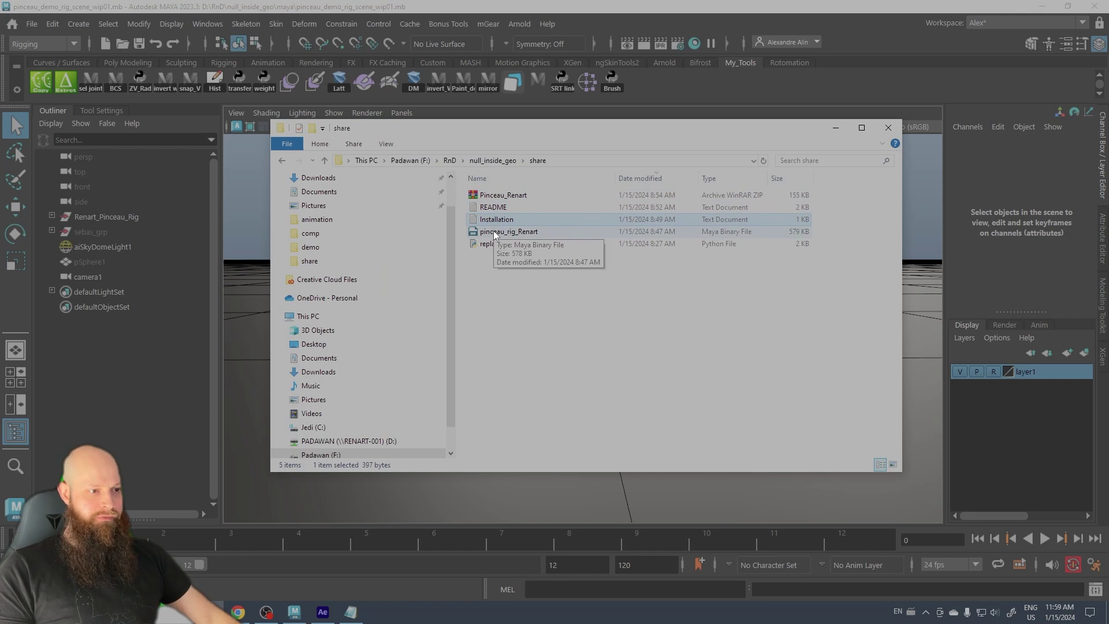
click(494, 233)
drag(500, 283, 483, 223)
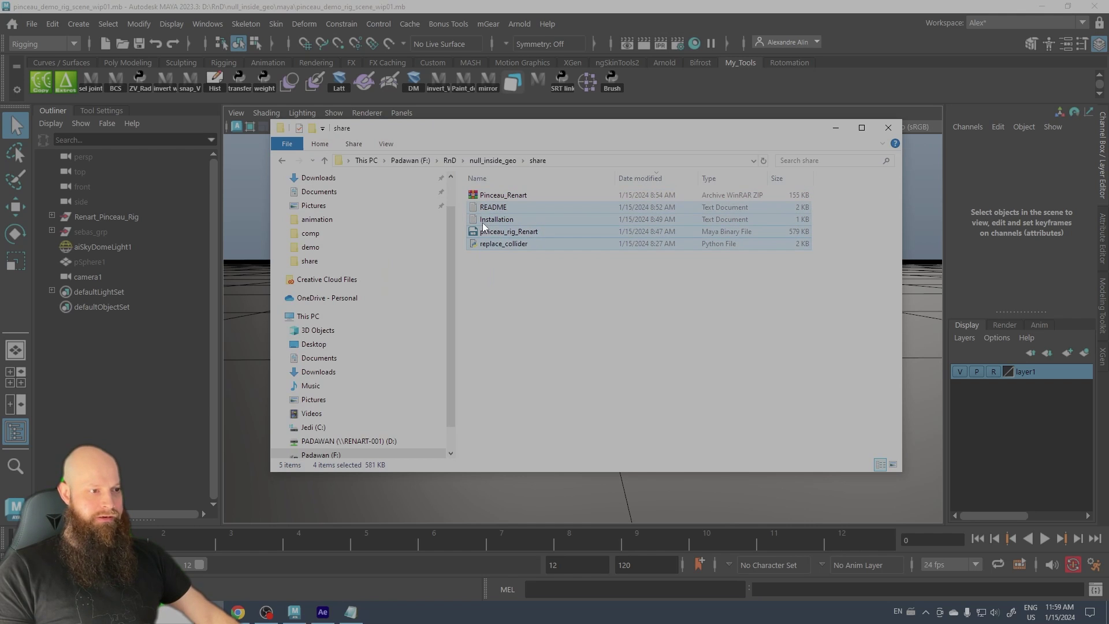
Open the README text file, read the usage conditions and crediting instructions, and close it.
double_click(492, 206)
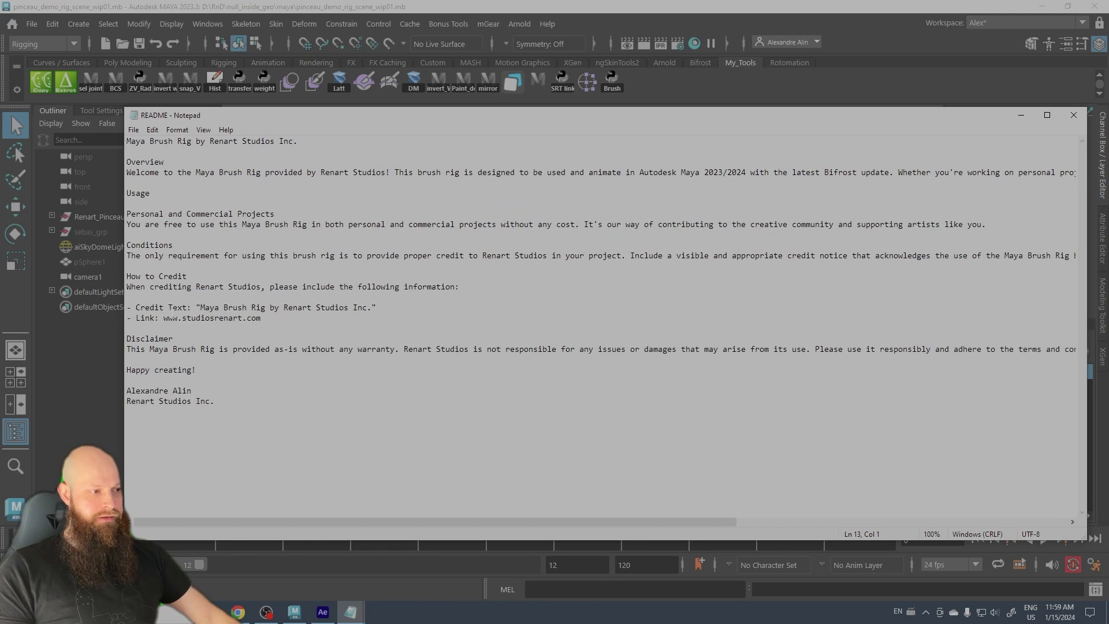
mouse_move(168, 307)
mouse_down()
mouse_move(375, 319)
mouse_move(168, 298)
mouse_up()
click(377, 318)
click(168, 297)
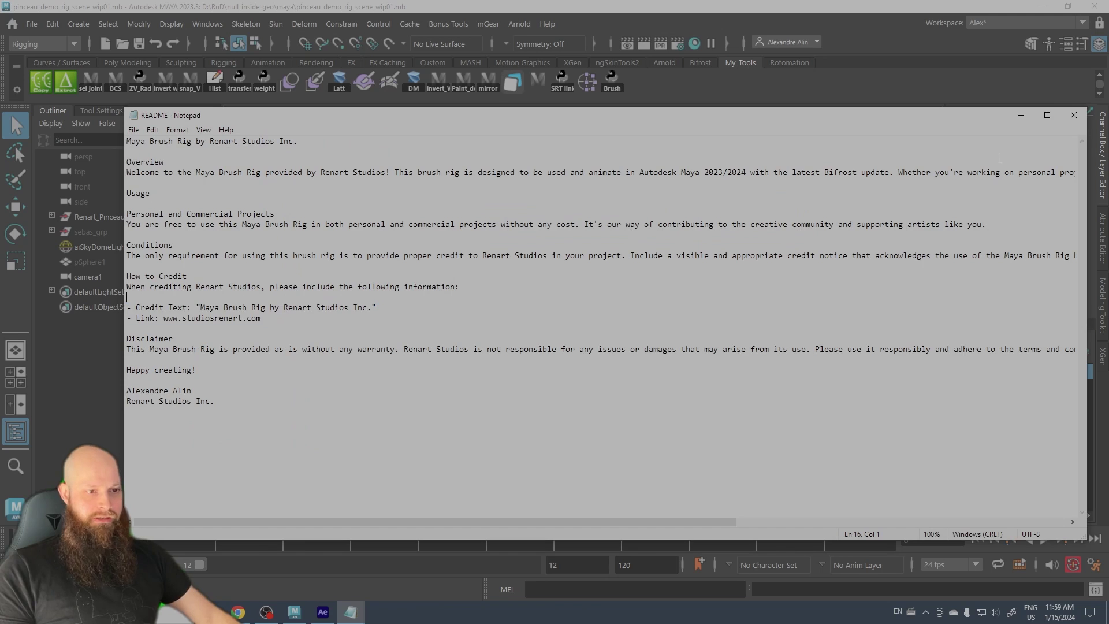
click(1071, 117)
click(460, 259)
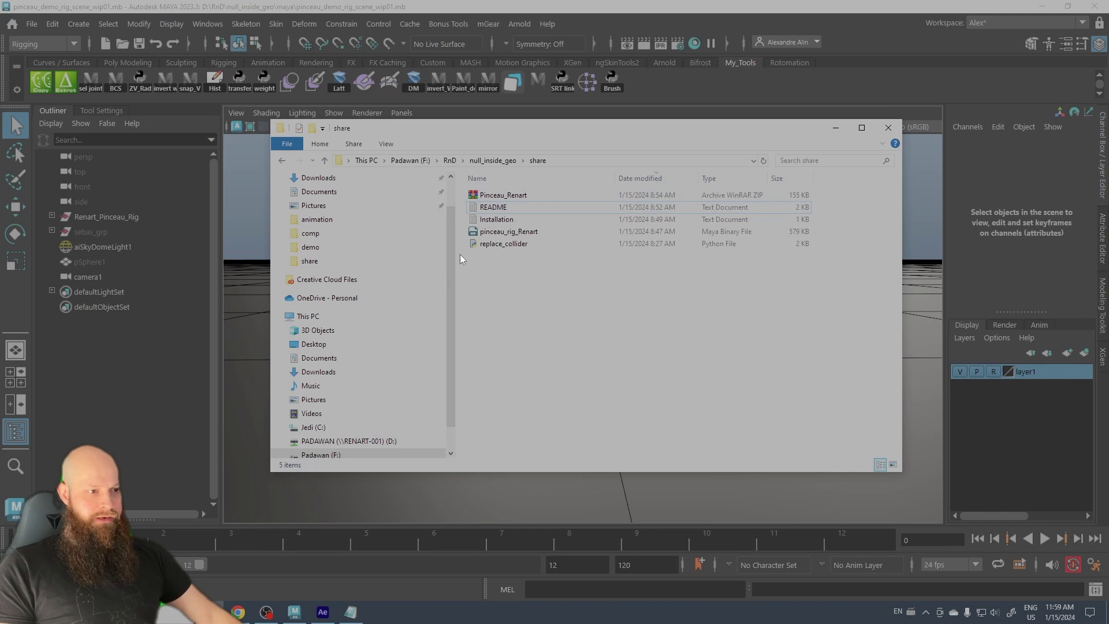
Open the Installation text file, read how to add the replace_collider.py script to a Maya shelf, and close it.
double_click(490, 219)
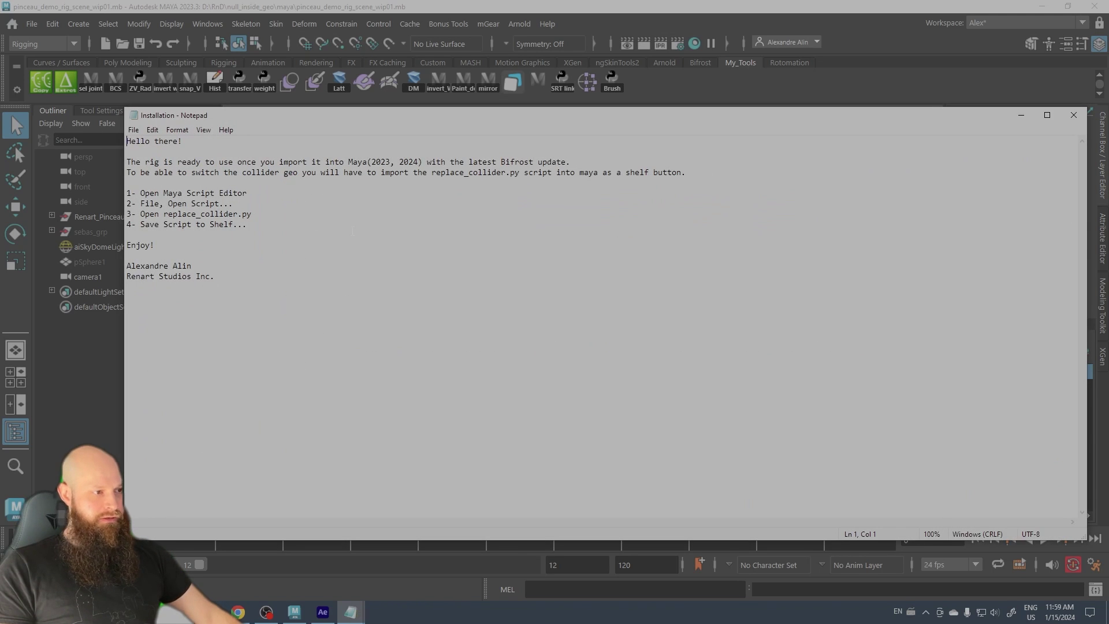
click(1073, 115)
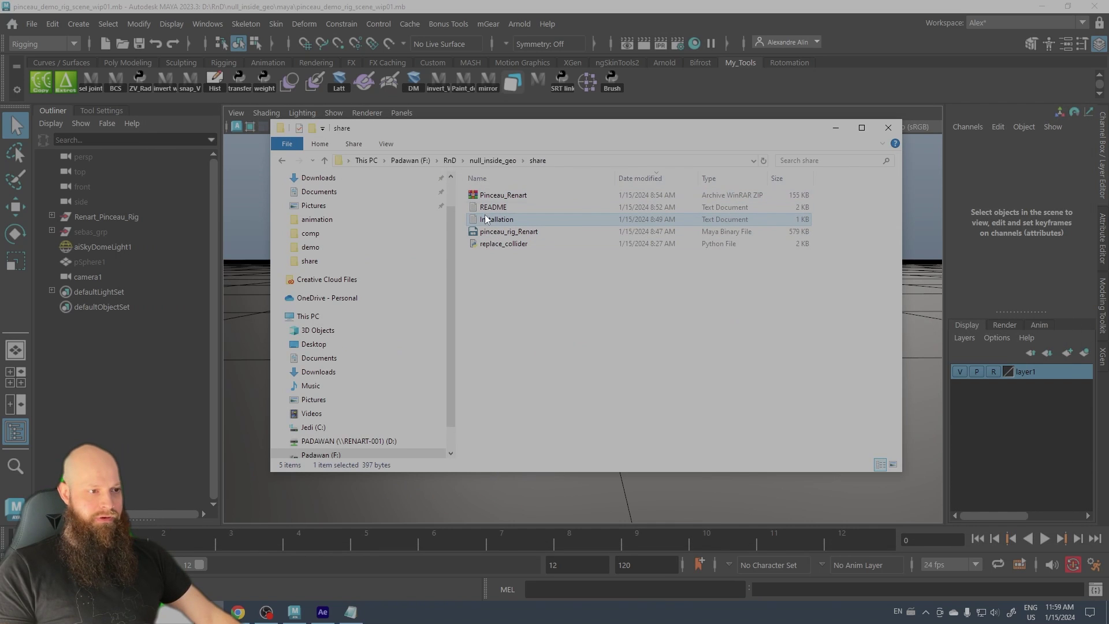
double_click(488, 220)
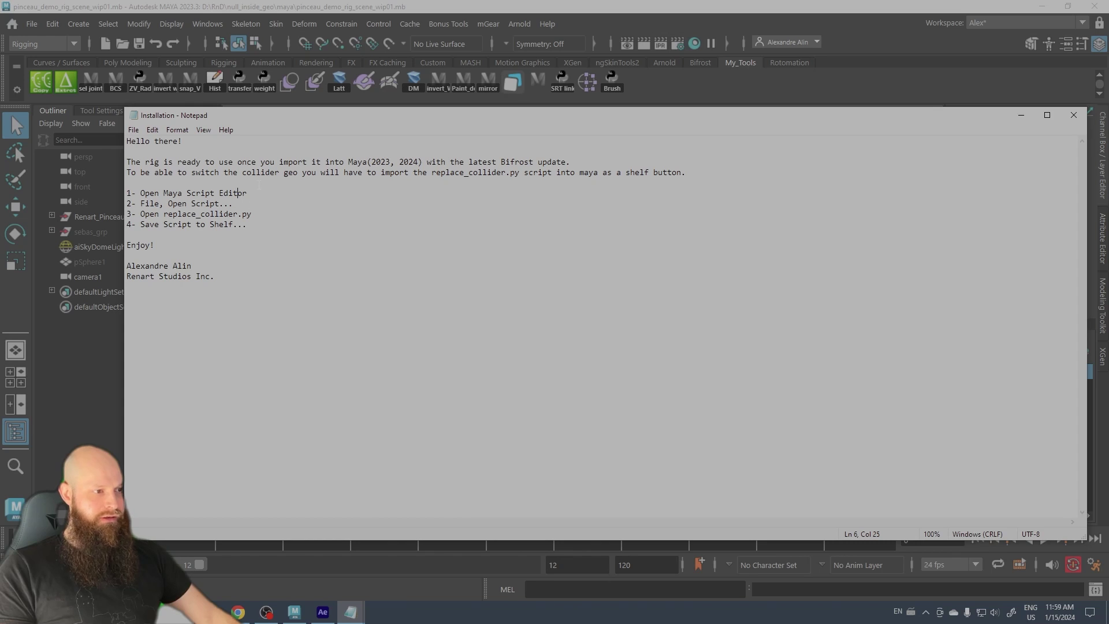
mouse_move(257, 112)
mouse_down()
mouse_move(303, 280)
mouse_move(272, 172)
mouse_move(238, 141)
mouse_move(248, 122)
mouse_up()
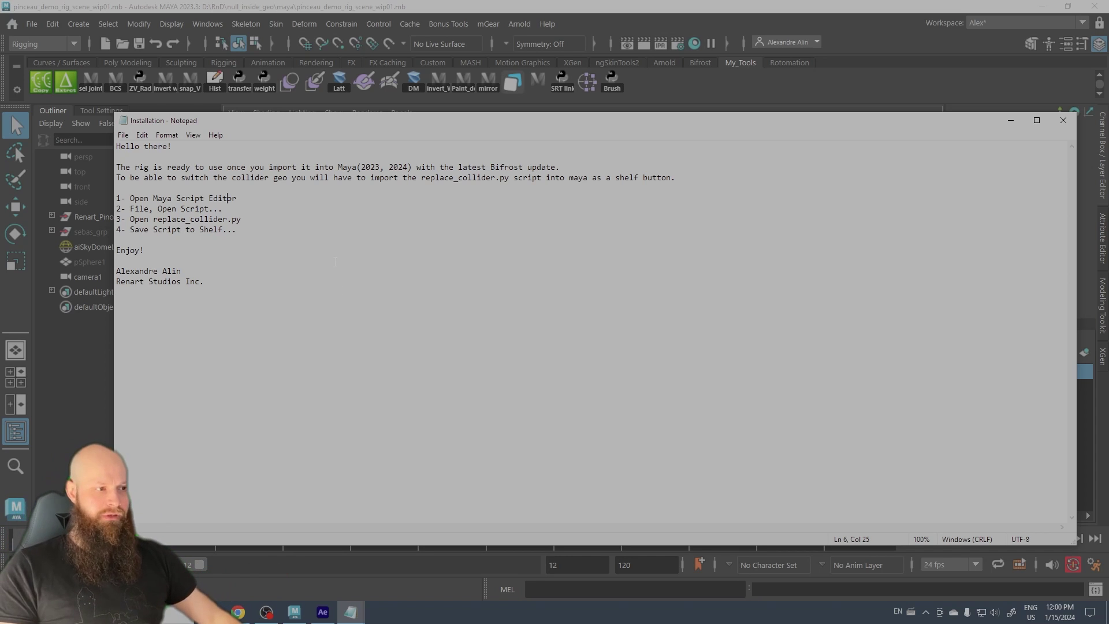
drag(205, 283, 146, 178)
click(147, 177)
click(1062, 123)
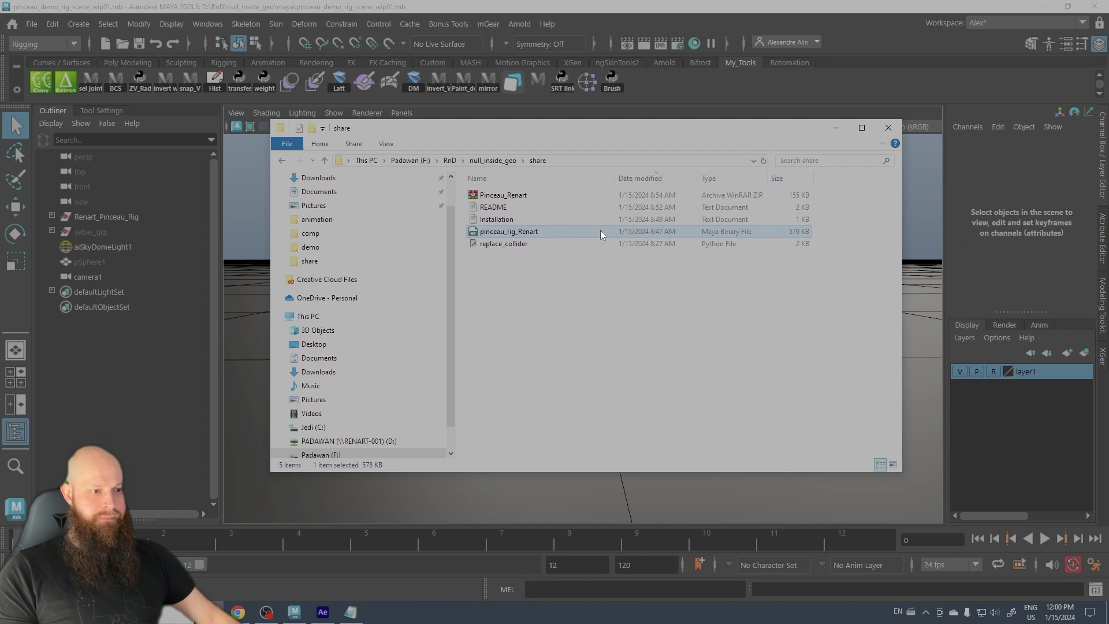
Point out the replace_collider Python script in the share folder and minimize the folder window to return to Maya.
click(502, 244)
click(498, 274)
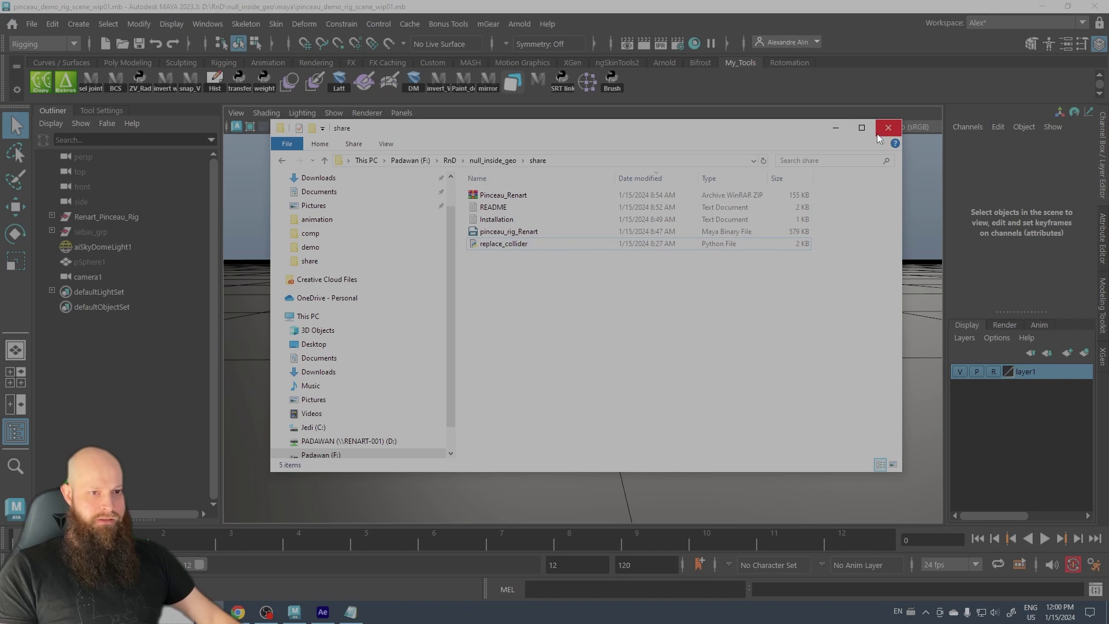
click(835, 129)
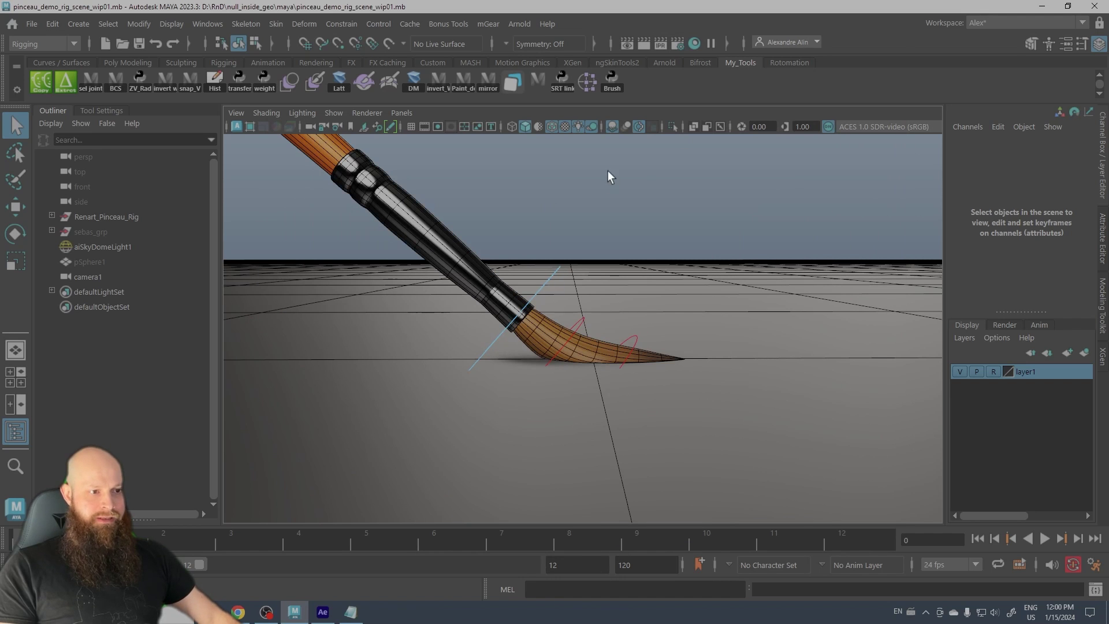
Run the Brush script to open the Replace Collider window and park it in the viewport beside the brush.
click(609, 85)
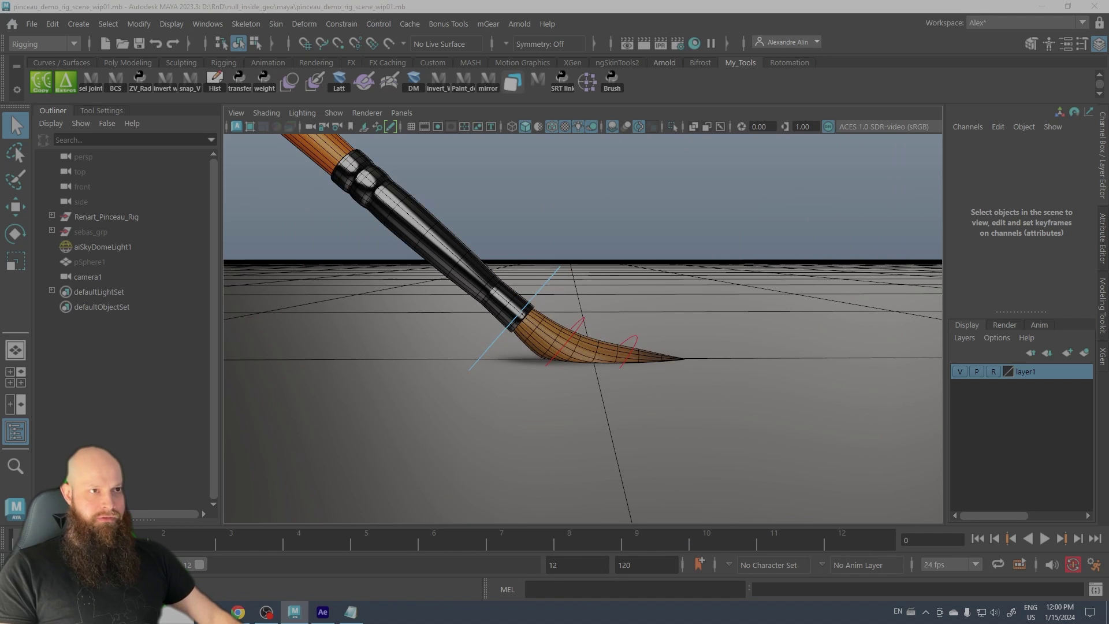
drag(809, 0, 772, 195)
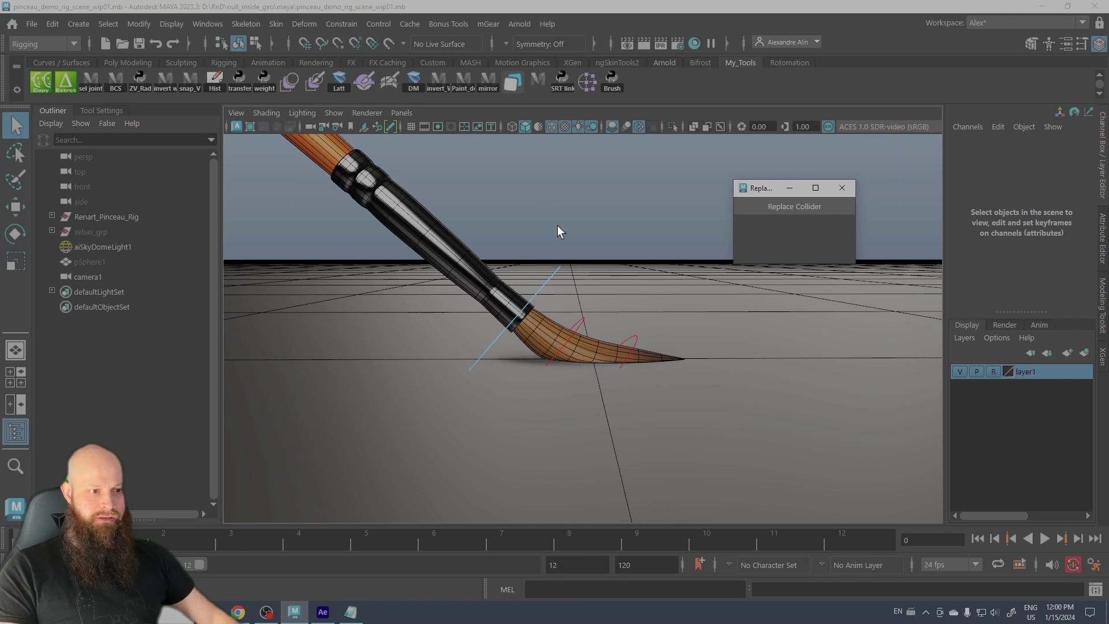
click(547, 210)
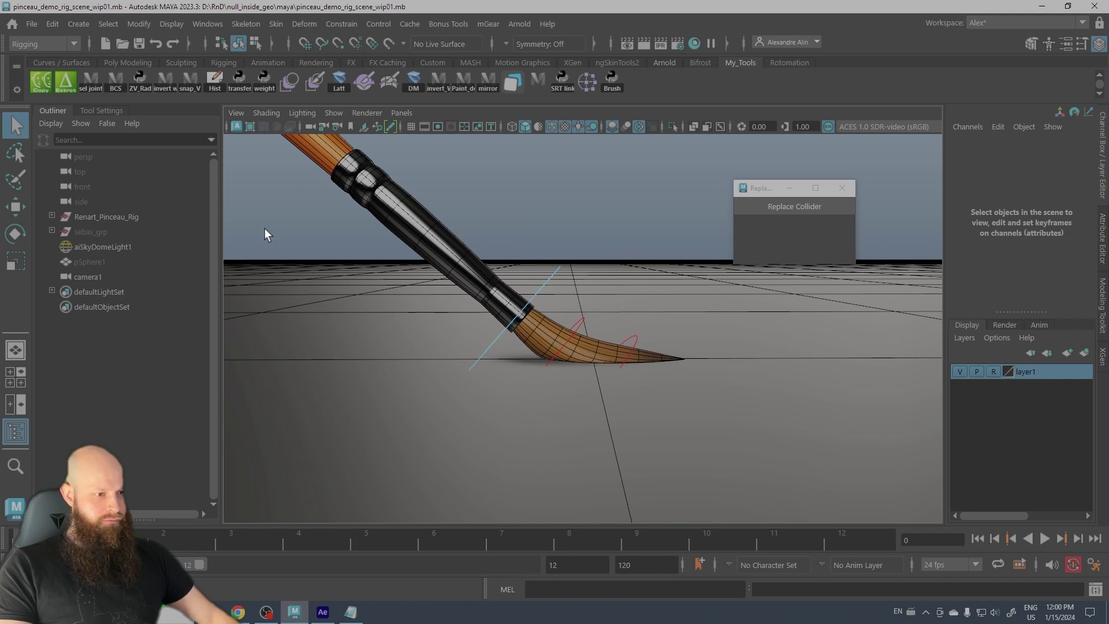
Select the brush's main control and move the brush along the floor and up off it to demonstrate the bristle collision.
click(556, 274)
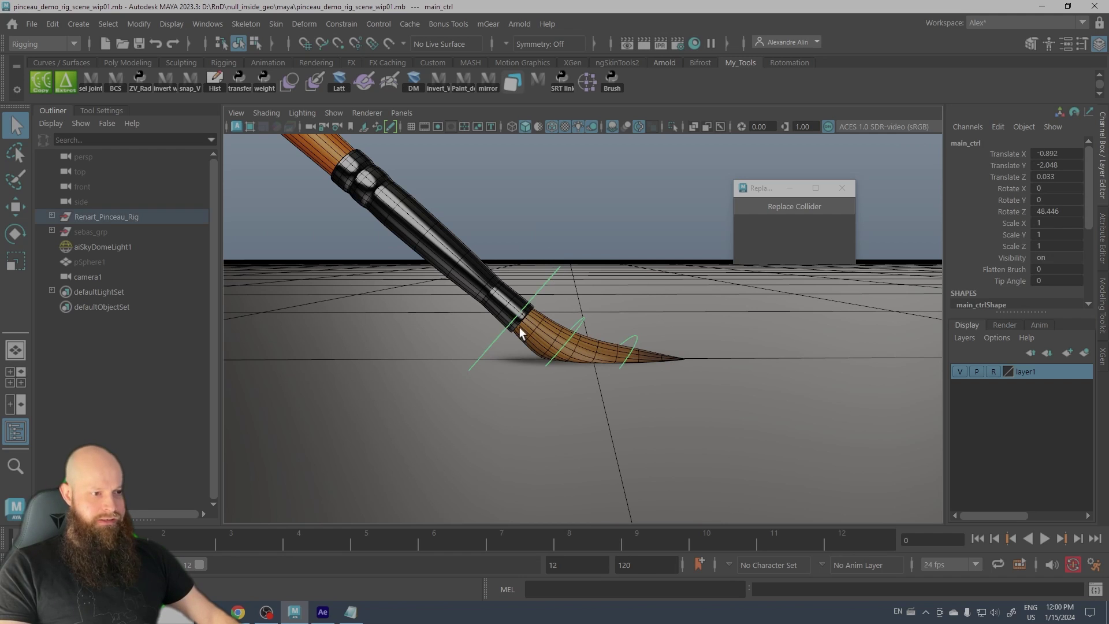
key(w)
mouse_move(517, 320)
mouse_down()
mouse_move(531, 260)
mouse_move(534, 275)
mouse_move(508, 208)
mouse_move(545, 248)
mouse_move(485, 312)
mouse_move(533, 298)
mouse_move(525, 234)
mouse_move(439, 286)
mouse_move(462, 301)
mouse_move(466, 243)
mouse_move(445, 272)
mouse_move(488, 262)
mouse_move(509, 272)
mouse_move(466, 293)
mouse_up()
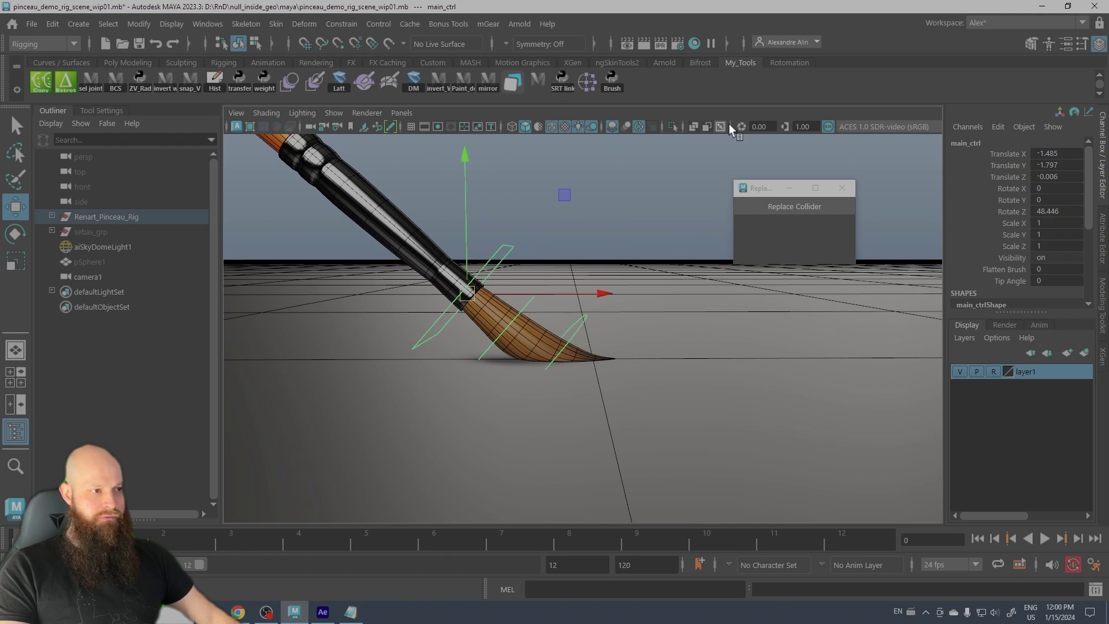
click(789, 206)
mouse_move(464, 310)
mouse_down()
mouse_move(558, 310)
mouse_move(479, 311)
mouse_move(516, 271)
mouse_move(399, 248)
mouse_move(497, 211)
mouse_move(543, 151)
mouse_up()
alt+right_drag(545, 230, 453, 223)
Scale the main control uniformly to about 4.442 and move the enlarged brush so that it hovers above the grid.
key(r)
mouse_move(570, 273)
mouse_down()
mouse_move(872, 339)
mouse_move(549, 268)
mouse_move(798, 317)
mouse_move(762, 310)
mouse_move(782, 330)
mouse_move(774, 341)
mouse_up()
key(w)
mouse_move(557, 293)
mouse_down()
mouse_move(495, 256)
mouse_move(479, 268)
mouse_up()
alt+drag(550, 309, 602, 319)
drag(495, 233, 495, 123)
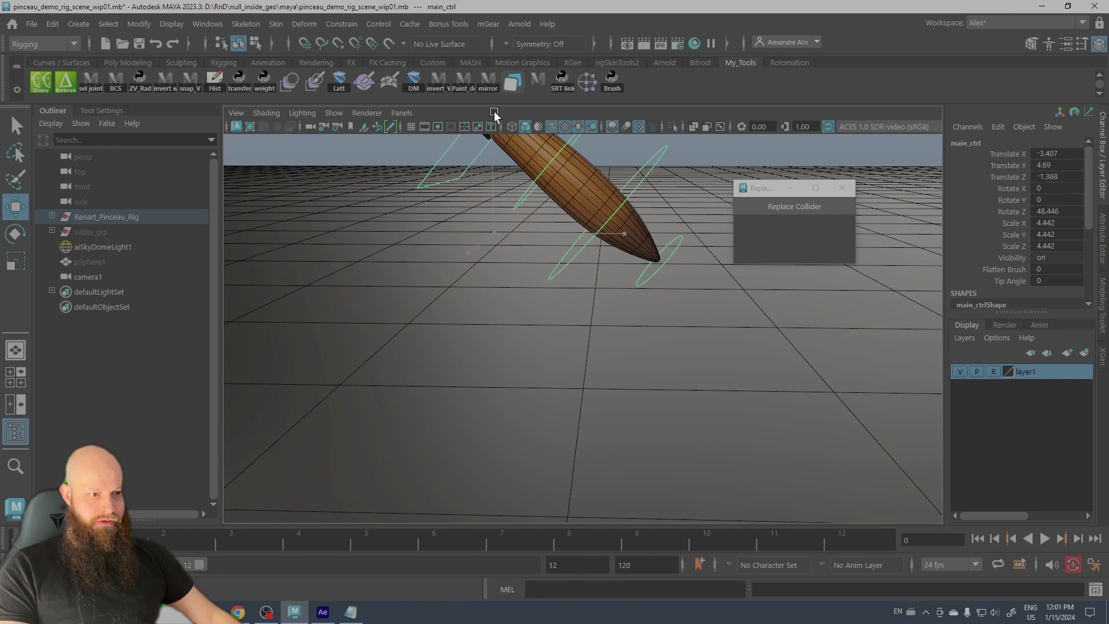
Scale the bristle tip control up to about 1.43 and back down to about 0.55 for a pointed tip.
click(669, 296)
alt+drag(664, 292, 495, 376)
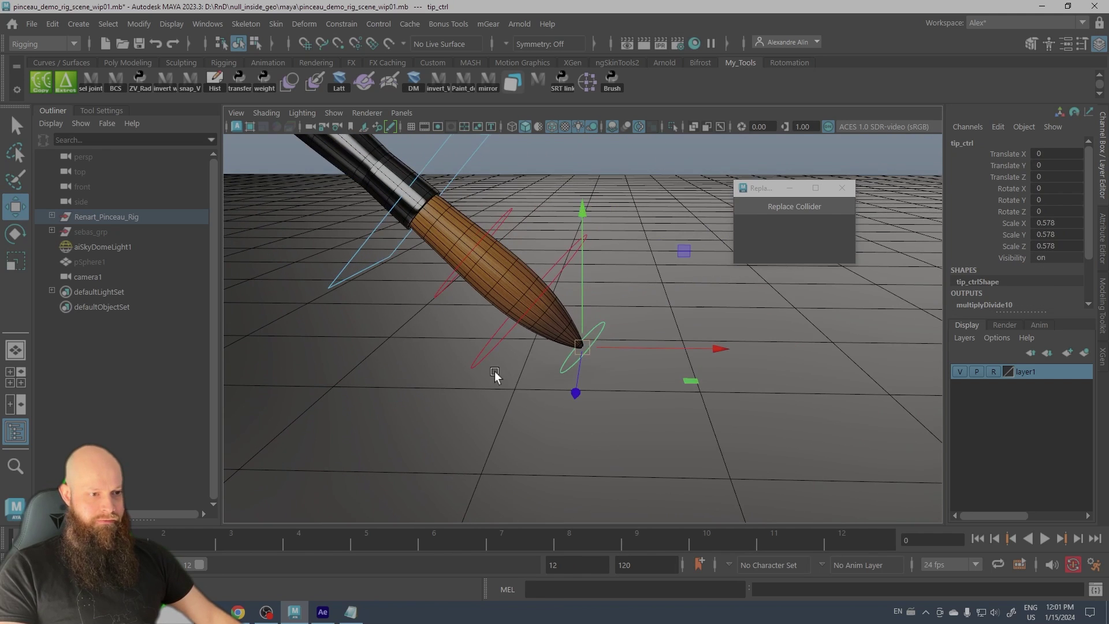
key(r)
drag(585, 349, 713, 355)
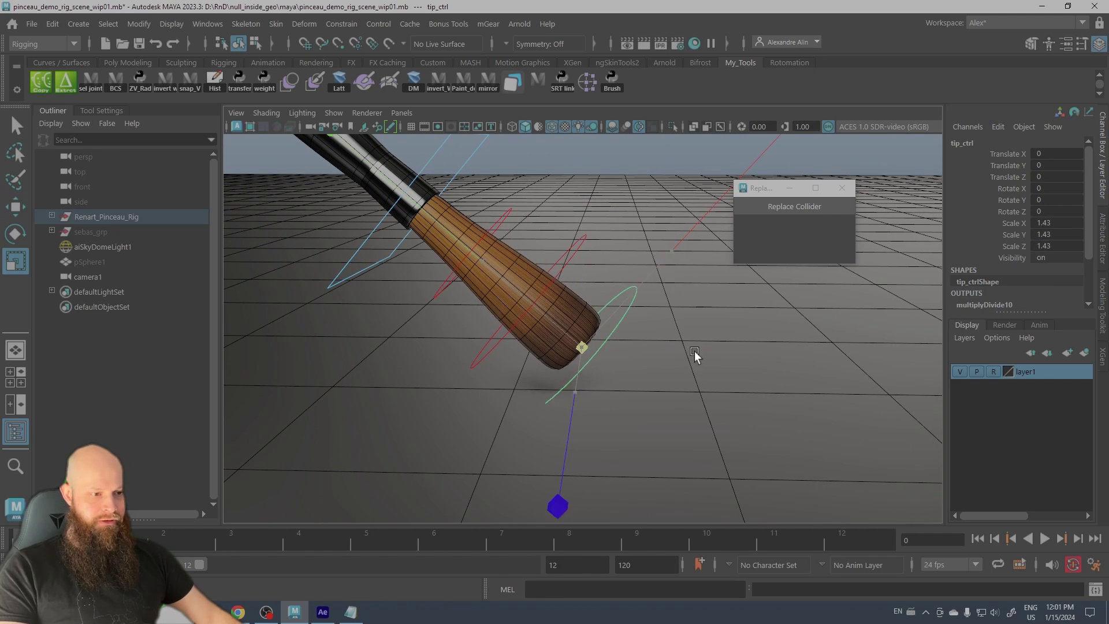
middle_drag(695, 352, 582, 344)
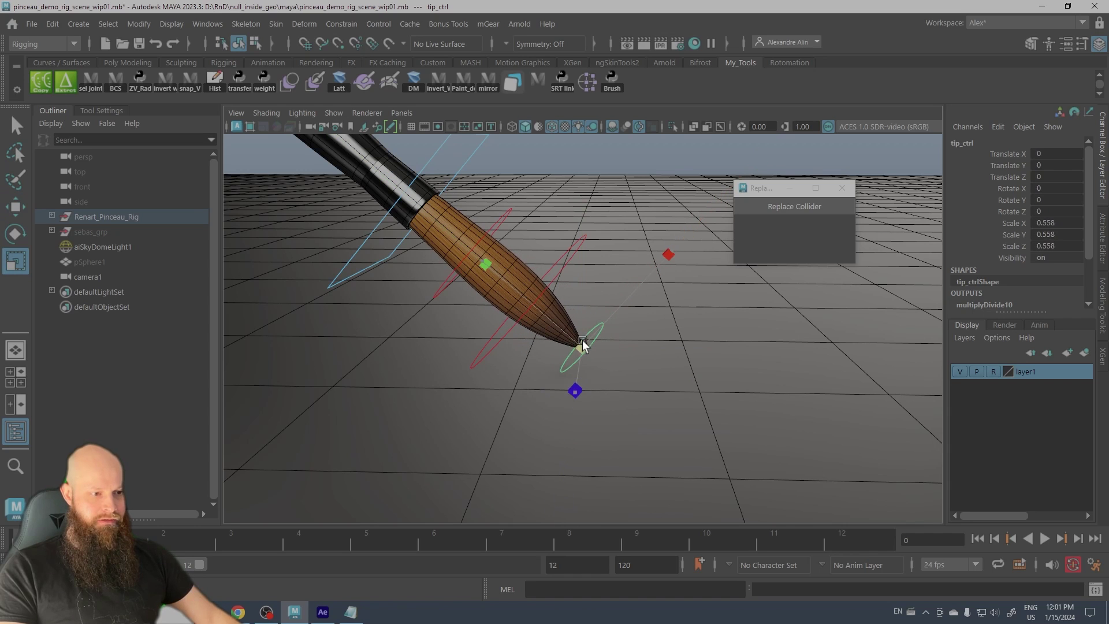
Try enlarging the tip and middle controls of the bristles and shrinking the base control to about 0.585.
click(557, 275)
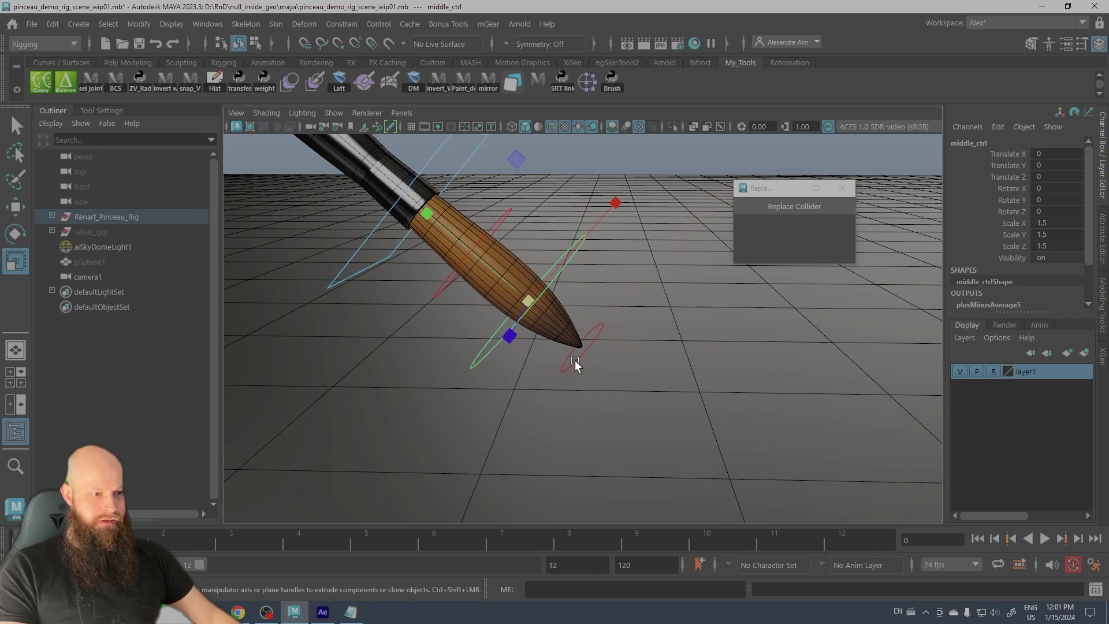
click(576, 363)
middle_drag(577, 352, 658, 376)
click(528, 301)
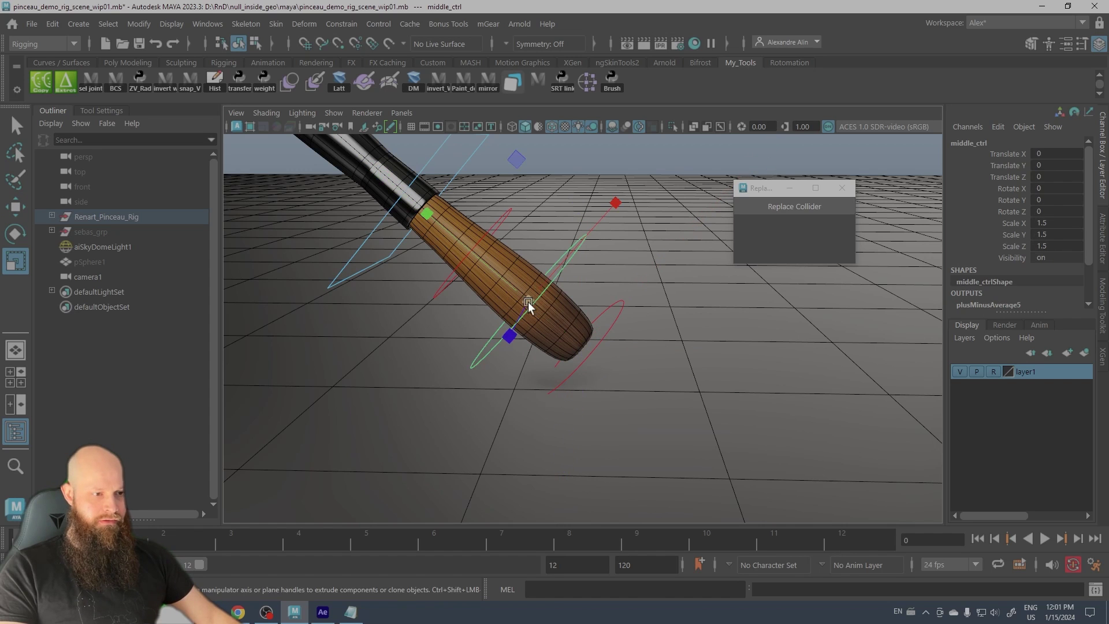
mouse_move(528, 301)
middle_down()
mouse_move(394, 308)
mouse_move(584, 310)
mouse_move(465, 304)
mouse_move(543, 305)
middle_up()
click(497, 220)
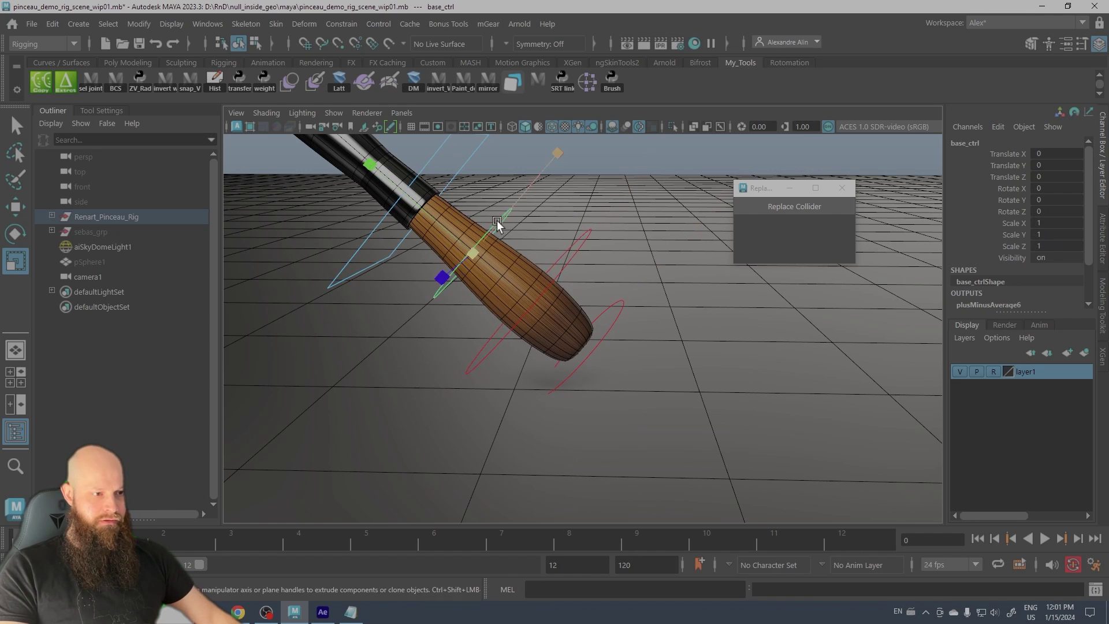
mouse_move(497, 220)
middle_down()
mouse_move(470, 251)
mouse_move(411, 262)
mouse_move(508, 262)
mouse_move(428, 265)
middle_up()
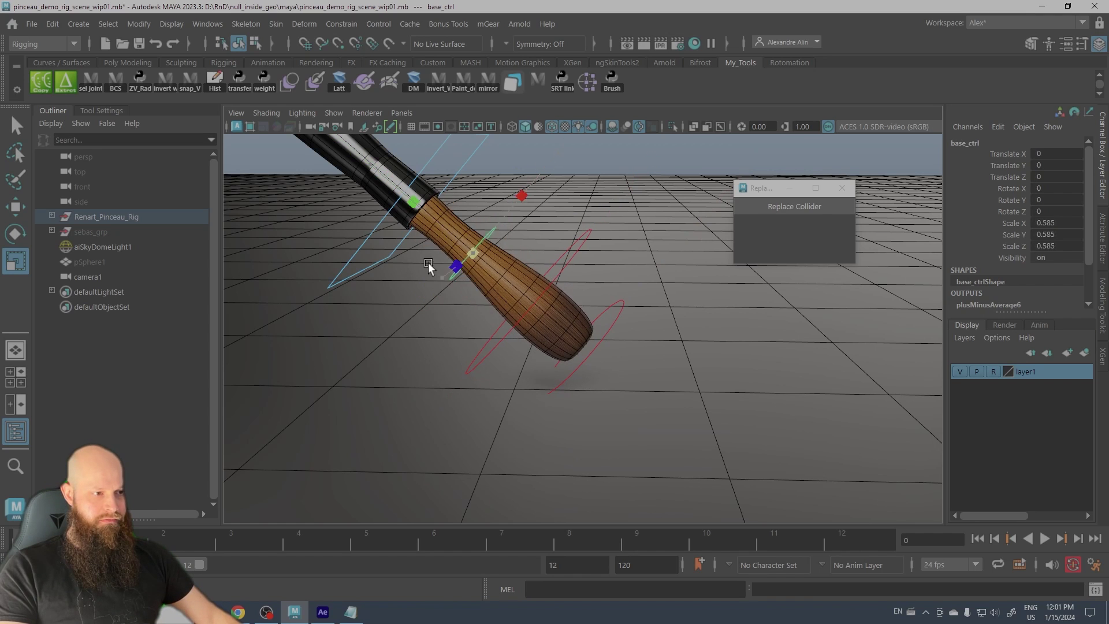
Undo the scale changes on the base, middle and tip controls.
key(ctrl+z)
key(ctrl+z)
key(ctrl+z)
key(ctrl+z)
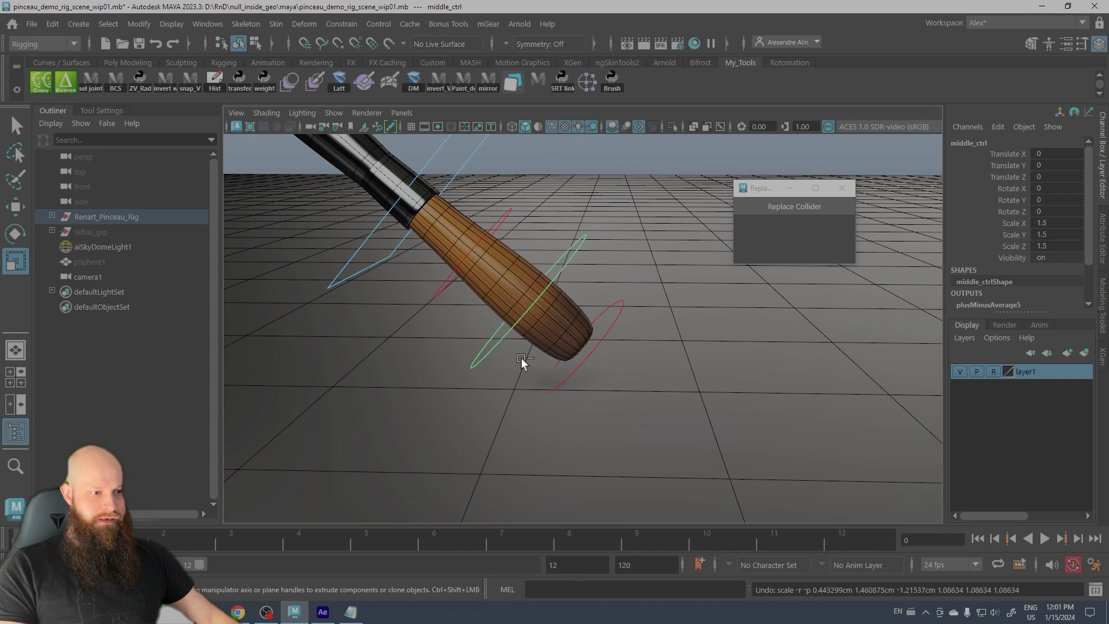
key(ctrl+z)
key(ctrl+z)
Select the main control and set its Flatten Brush attribute to 0.5.
click(377, 219)
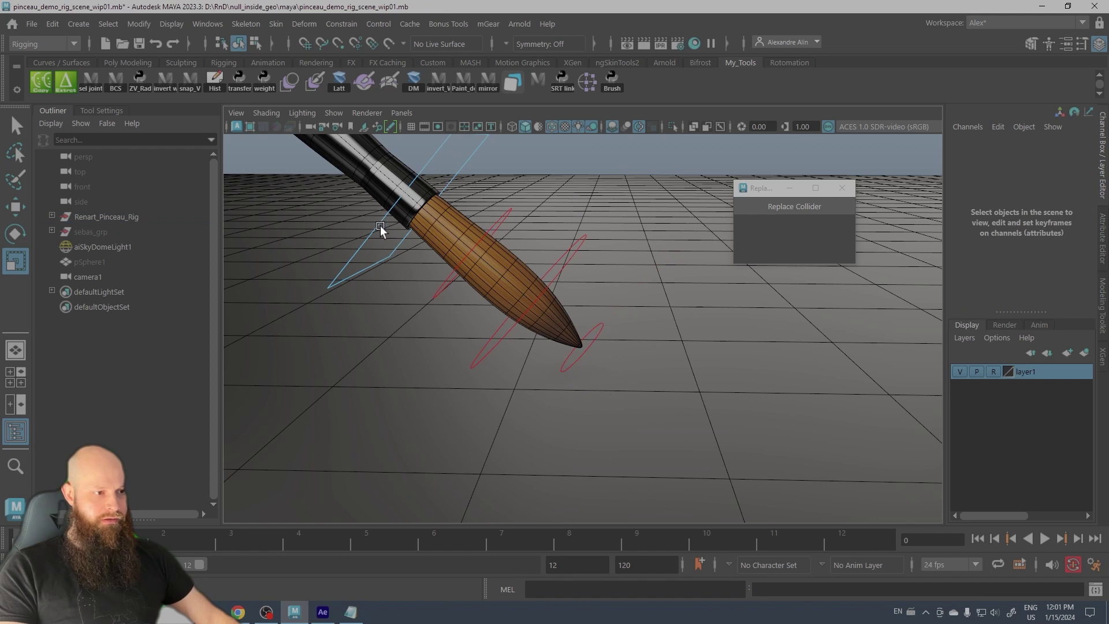
click(380, 226)
alt+middle_drag(393, 232, 513, 307)
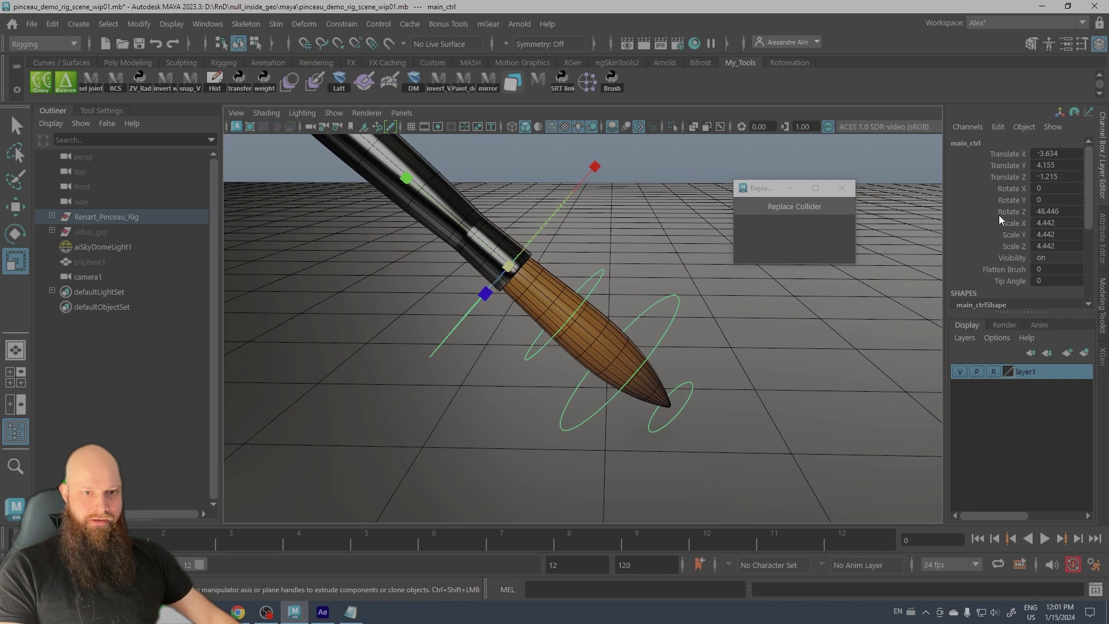
click(998, 268)
alt+right_drag(478, 266, 520, 309)
alt+drag(520, 309, 461, 312)
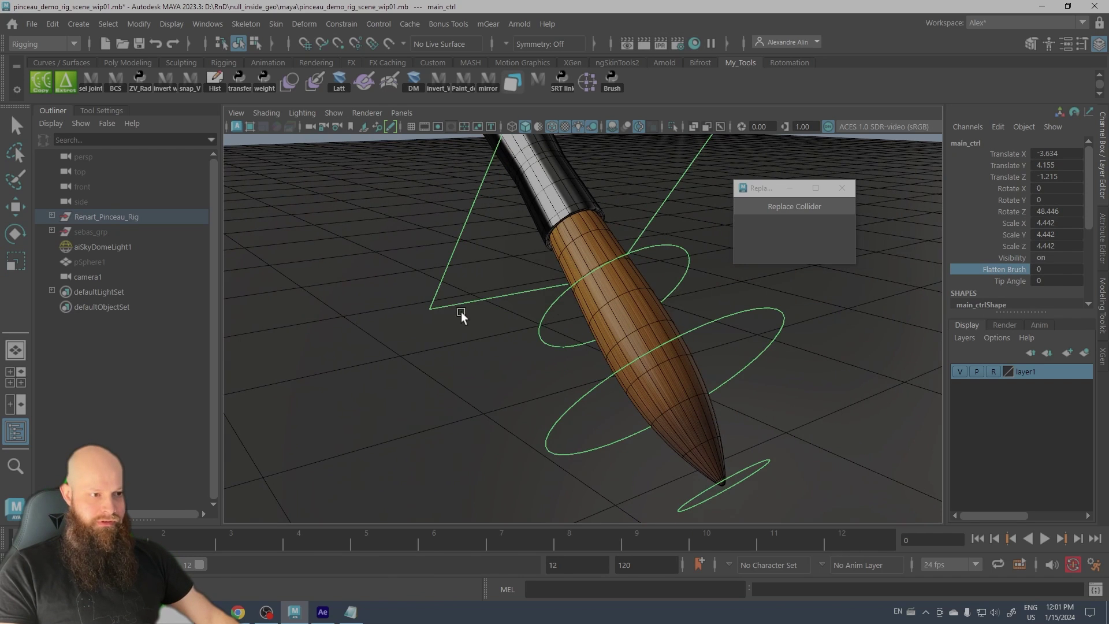
middle_drag(611, 275, 629, 272)
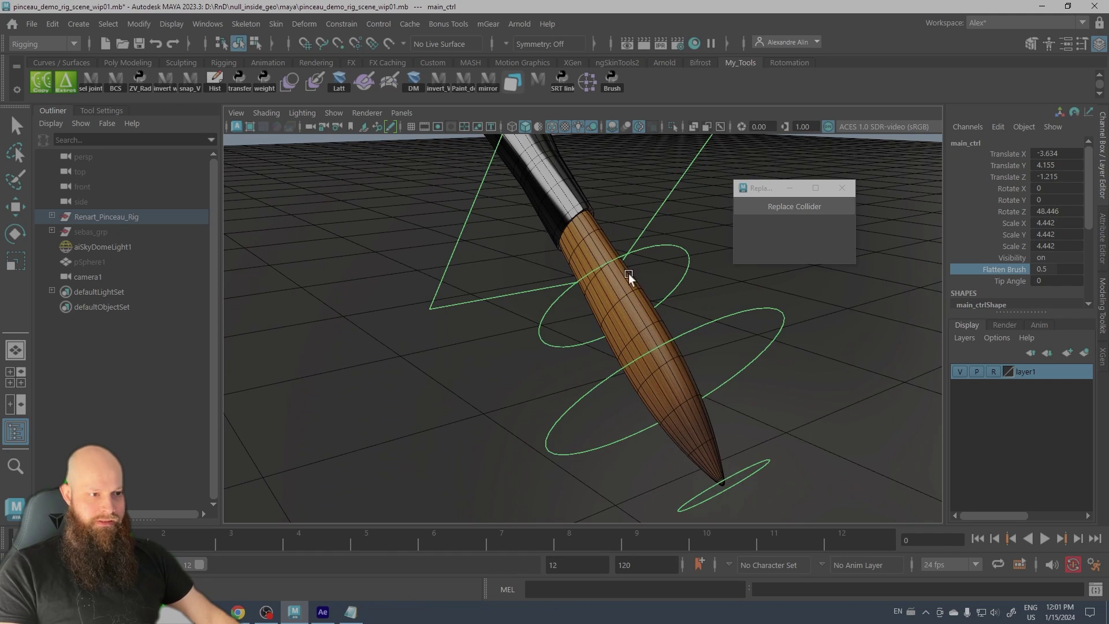
Increase the main control's Flatten Brush attribute to 0.68 while checking the flattened bristles from several angles.
mouse_move(628, 273)
alt+mouse_down()
mouse_move(595, 216)
mouse_move(532, 264)
alt+mouse_up()
mouse_move(560, 310)
alt+mouse_down()
mouse_move(520, 312)
mouse_move(552, 292)
mouse_move(554, 317)
mouse_move(570, 318)
alt+mouse_up()
mouse_move(631, 322)
middle_down()
mouse_move(588, 318)
mouse_move(629, 326)
middle_up()
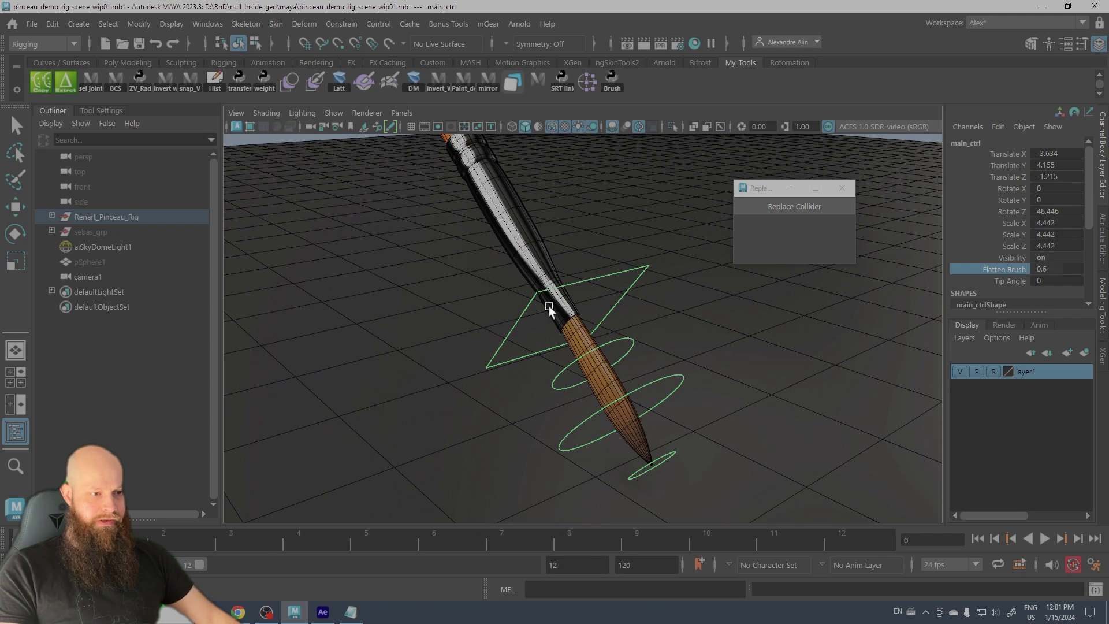
mouse_move(549, 310)
alt+mouse_down()
mouse_move(612, 289)
mouse_move(601, 299)
mouse_move(627, 333)
alt+mouse_up()
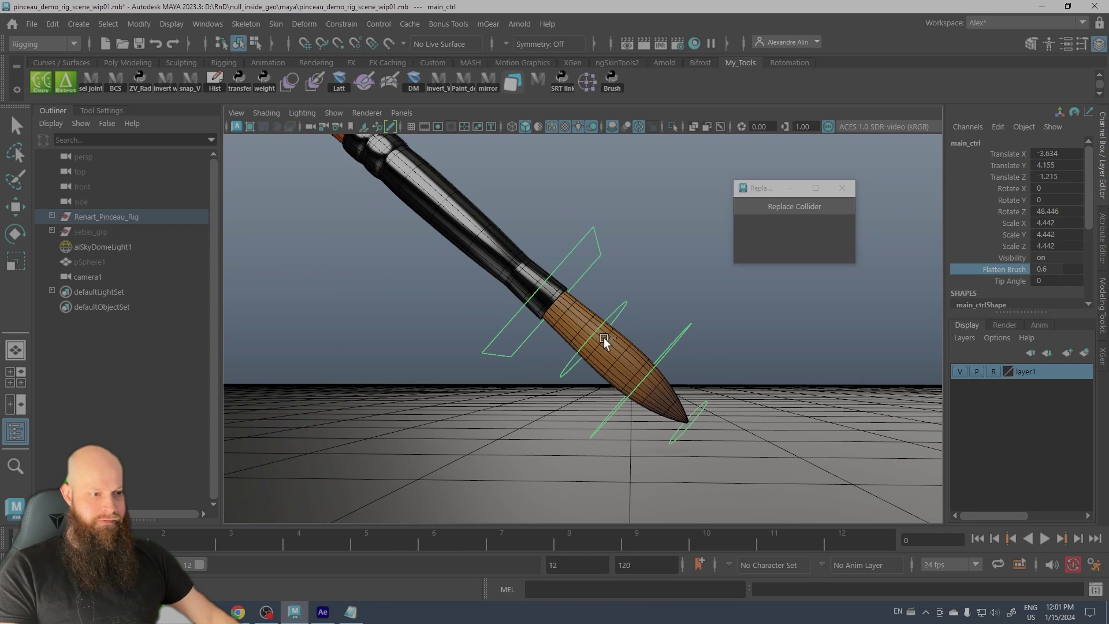
mouse_move(604, 338)
middle_down()
mouse_move(579, 331)
mouse_move(603, 330)
mouse_move(595, 332)
middle_up()
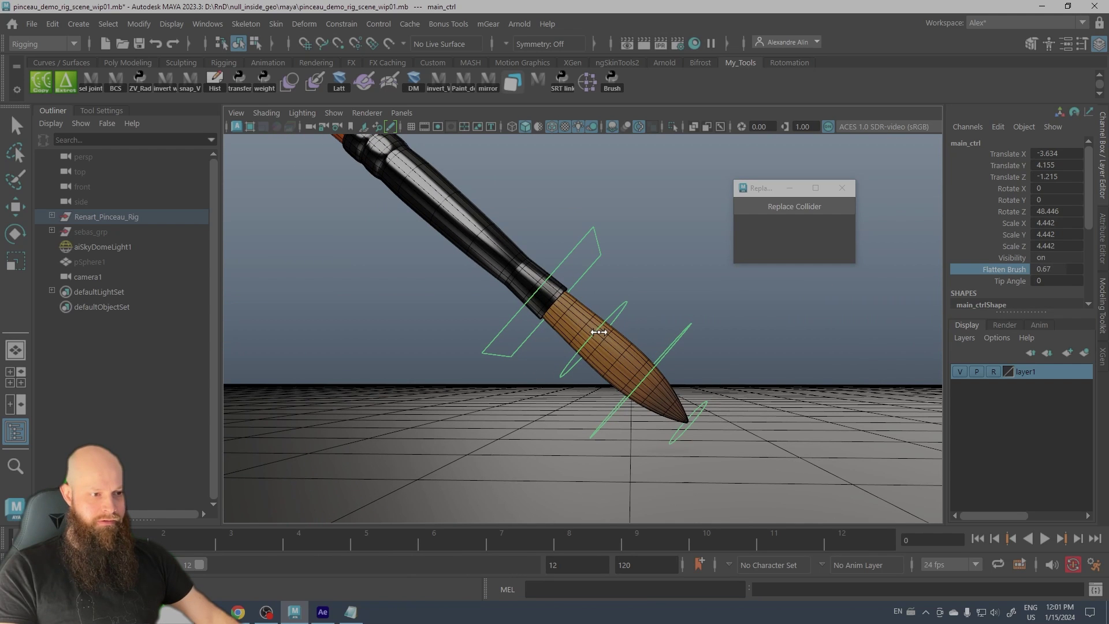
Move the brush's main control to about -3.936, 5.254, -1.125.
click(550, 265)
click(556, 265)
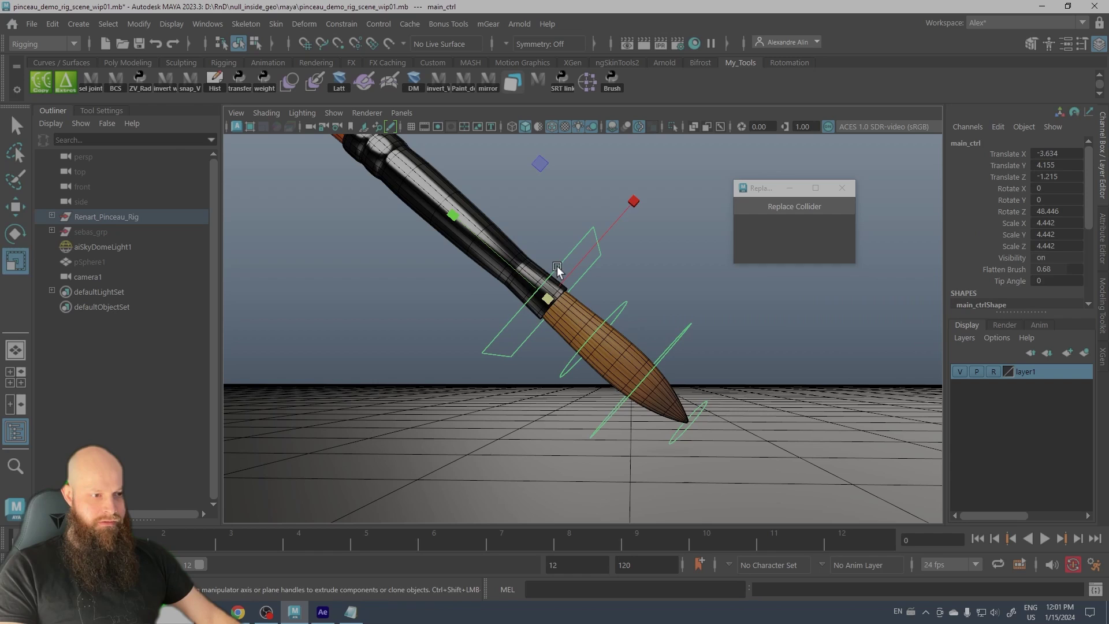
key(w)
mouse_move(553, 296)
mouse_down()
mouse_move(573, 341)
mouse_move(520, 381)
mouse_move(540, 277)
mouse_move(557, 280)
mouse_move(472, 290)
mouse_move(557, 293)
mouse_move(510, 260)
mouse_move(559, 310)
mouse_move(555, 299)
mouse_up()
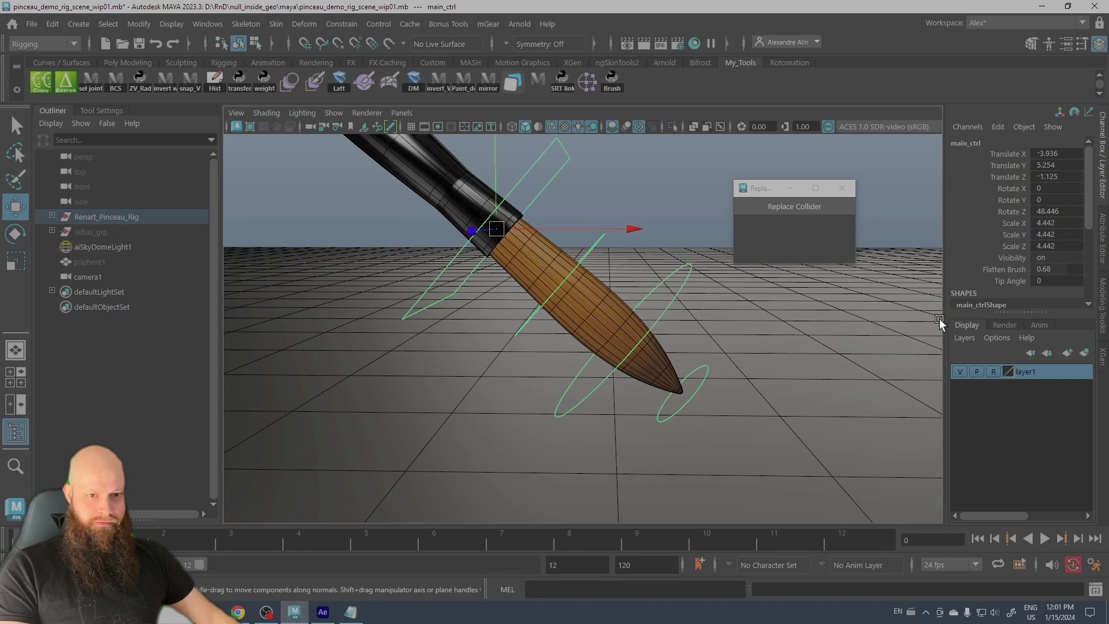
Scale the bristle tip control uniformly to about 1.144 to give the brush a wide, blunt end.
click(704, 372)
key(r)
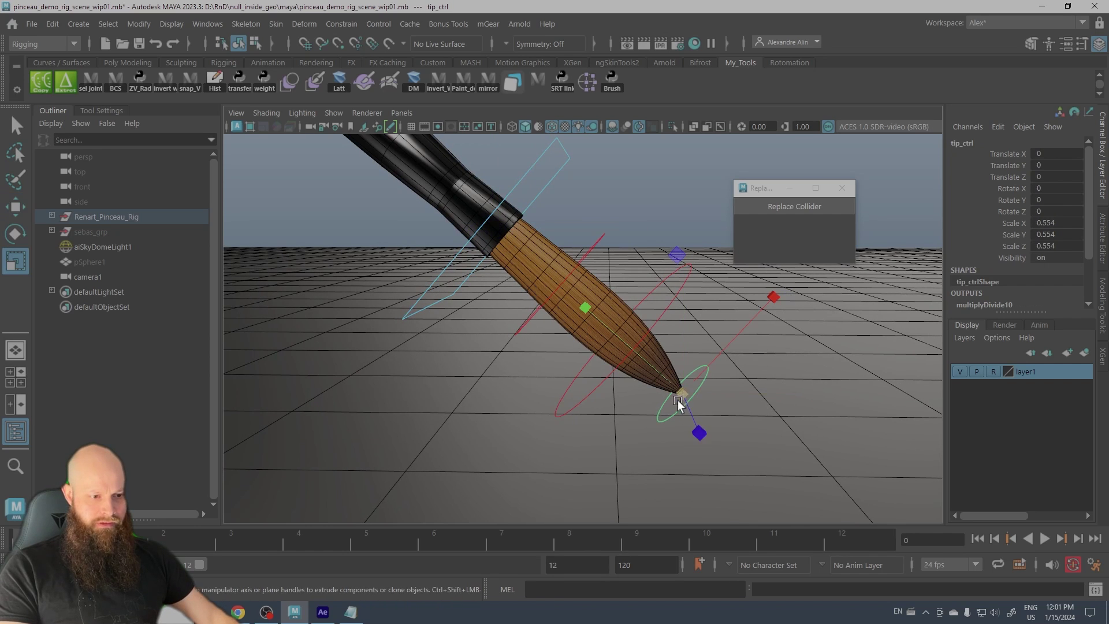
drag(680, 395, 784, 390)
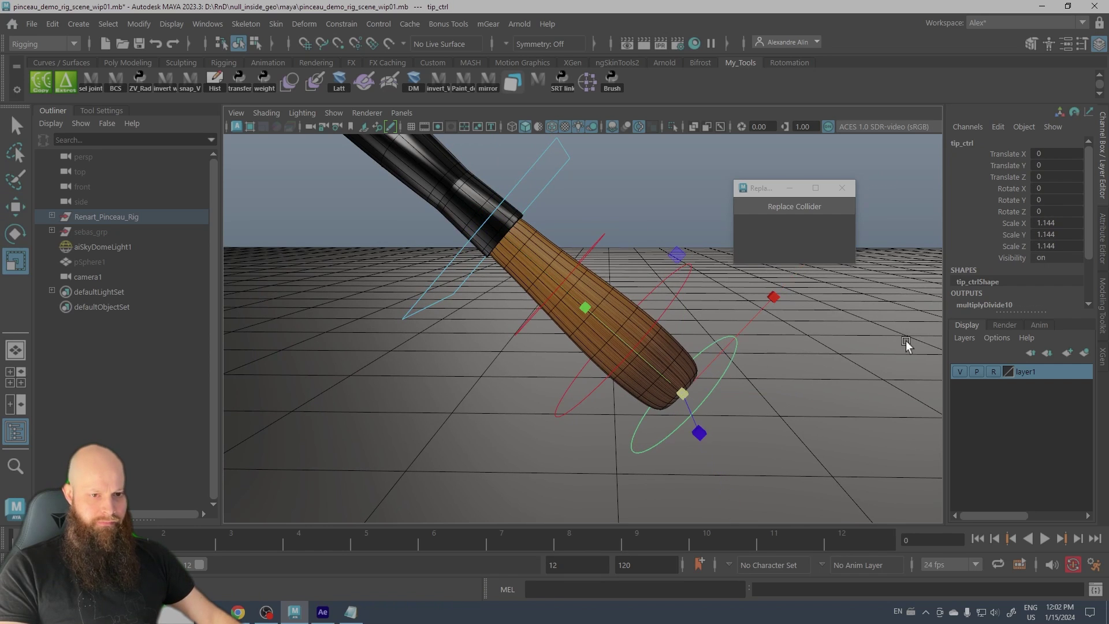
Select the main control and set its Tip Angle attribute to 1.
click(531, 167)
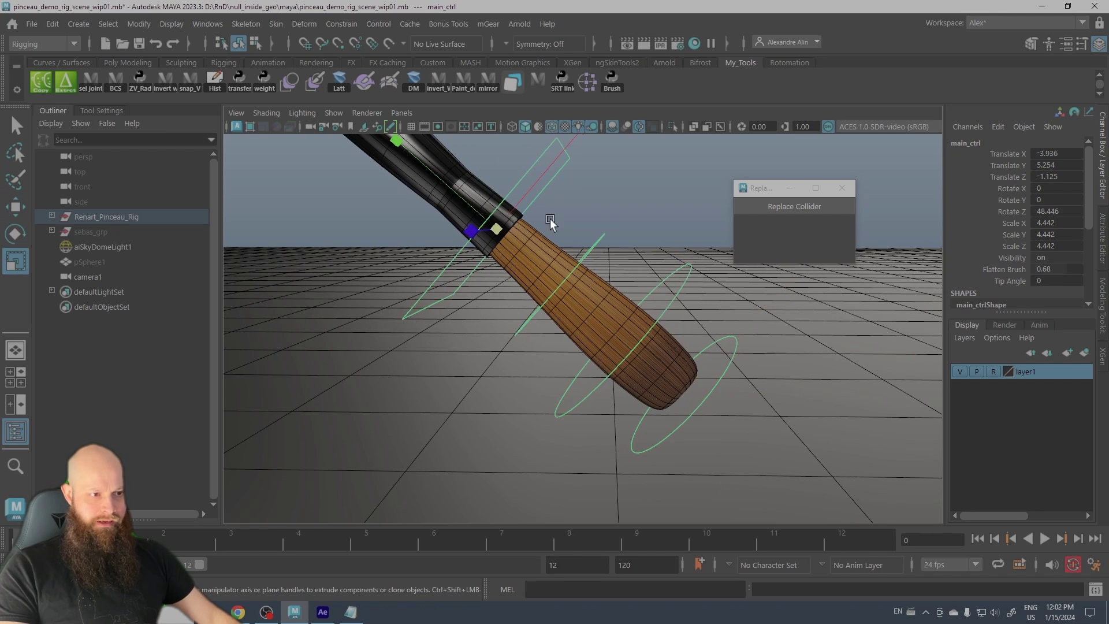
alt+drag(549, 218, 607, 272)
key(w)
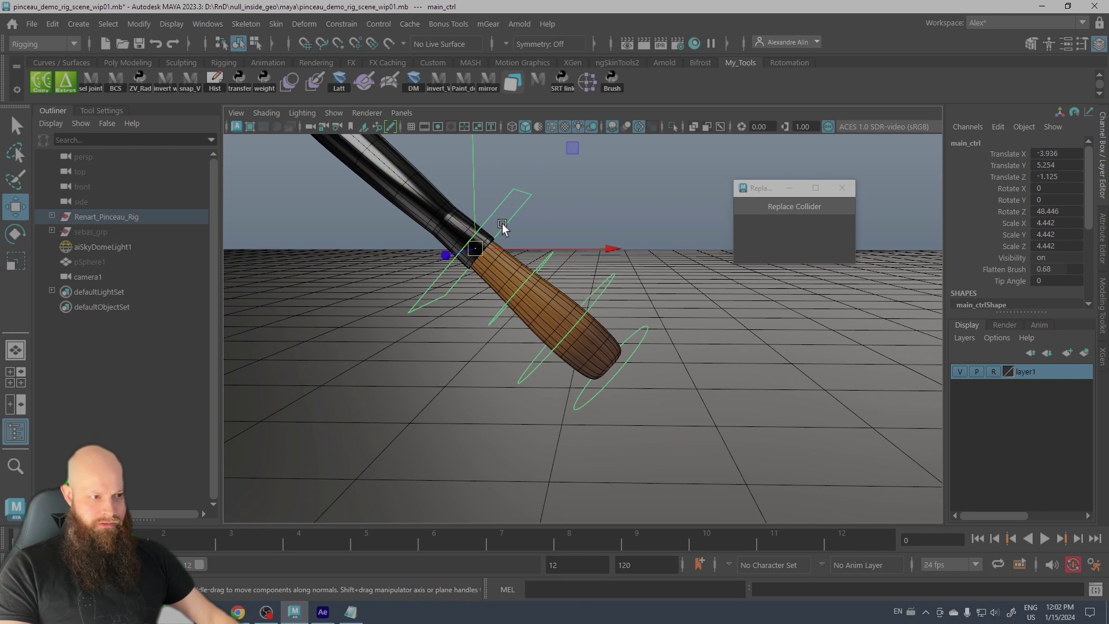
click(1010, 281)
alt+middle_drag(696, 338, 678, 266)
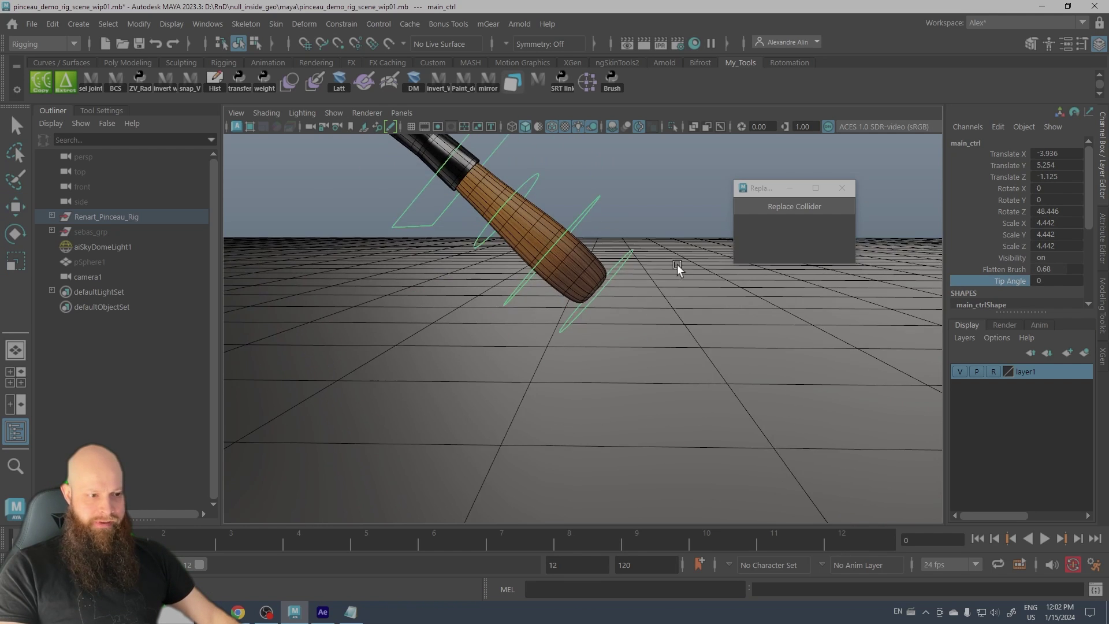
alt+drag(678, 266, 691, 293)
middle_drag(636, 284, 782, 300)
Rotate the main control to about -175.589, 6.175, -130.889 and move it to about -4.628, 6.255, -1.26.
mouse_move(625, 303)
alt+mouse_down()
mouse_move(542, 234)
mouse_move(542, 306)
mouse_move(527, 246)
mouse_move(480, 294)
mouse_move(460, 276)
mouse_move(552, 139)
alt+mouse_up()
key(w)
key(e)
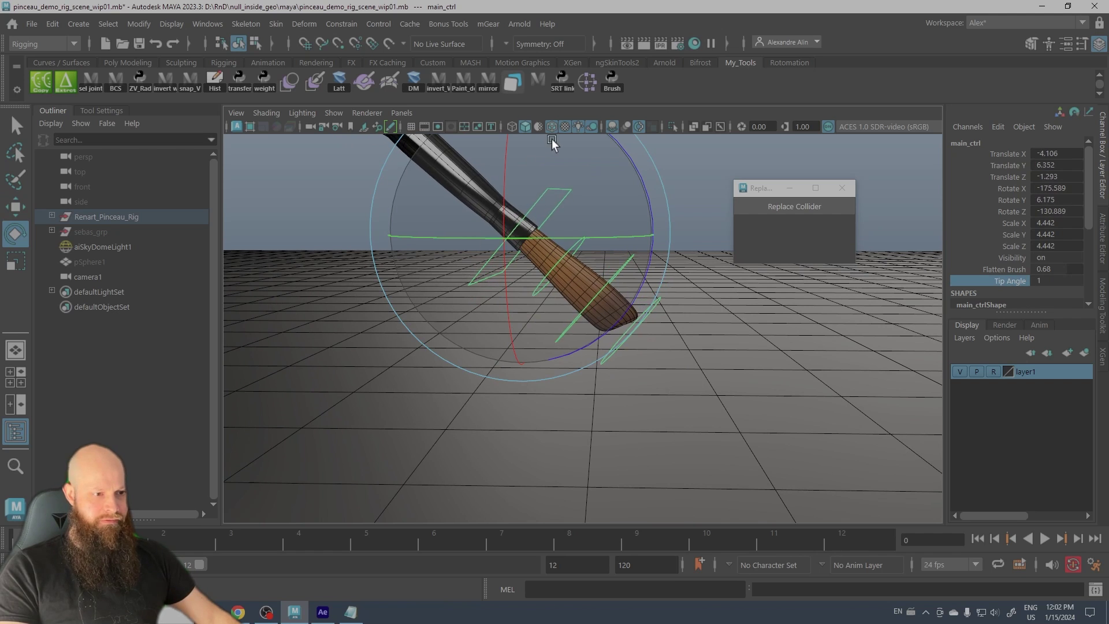
key(w)
mouse_move(509, 236)
mouse_down()
mouse_move(504, 328)
mouse_move(511, 234)
mouse_up()
key(e)
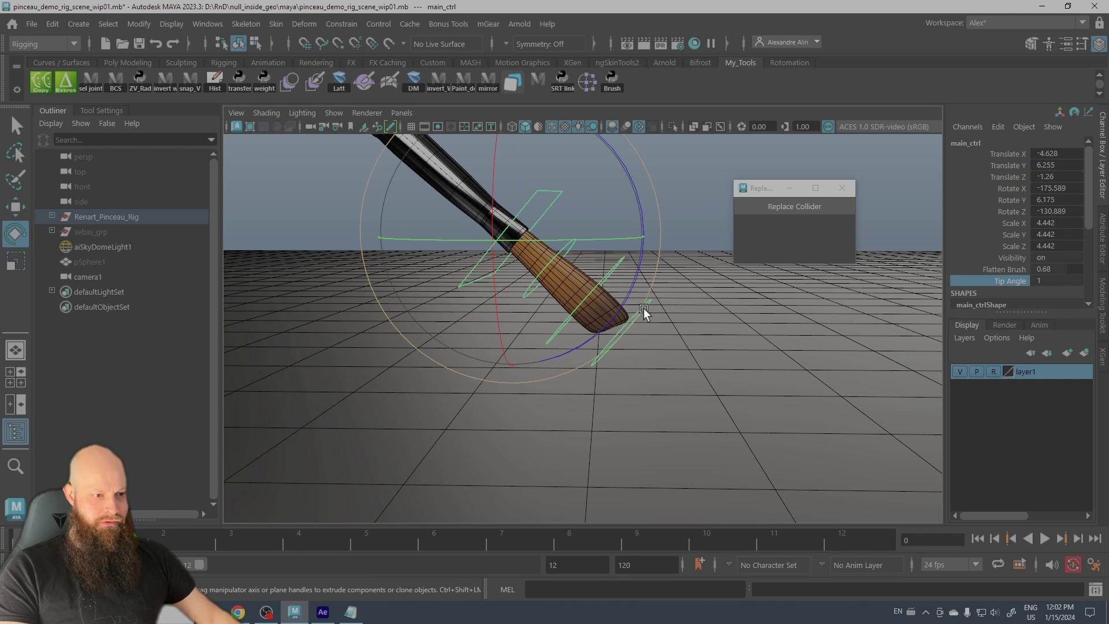
Select the middle control of the bristles and scale it uniformly down to about 0.663.
click(688, 203)
click(591, 294)
key(r)
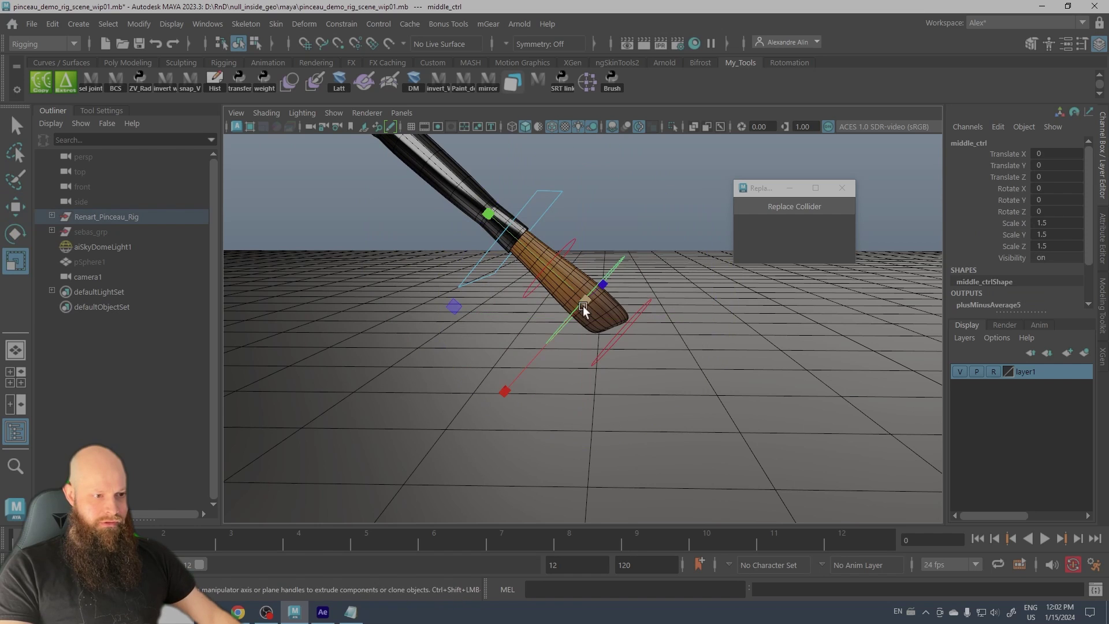
drag(584, 305, 547, 306)
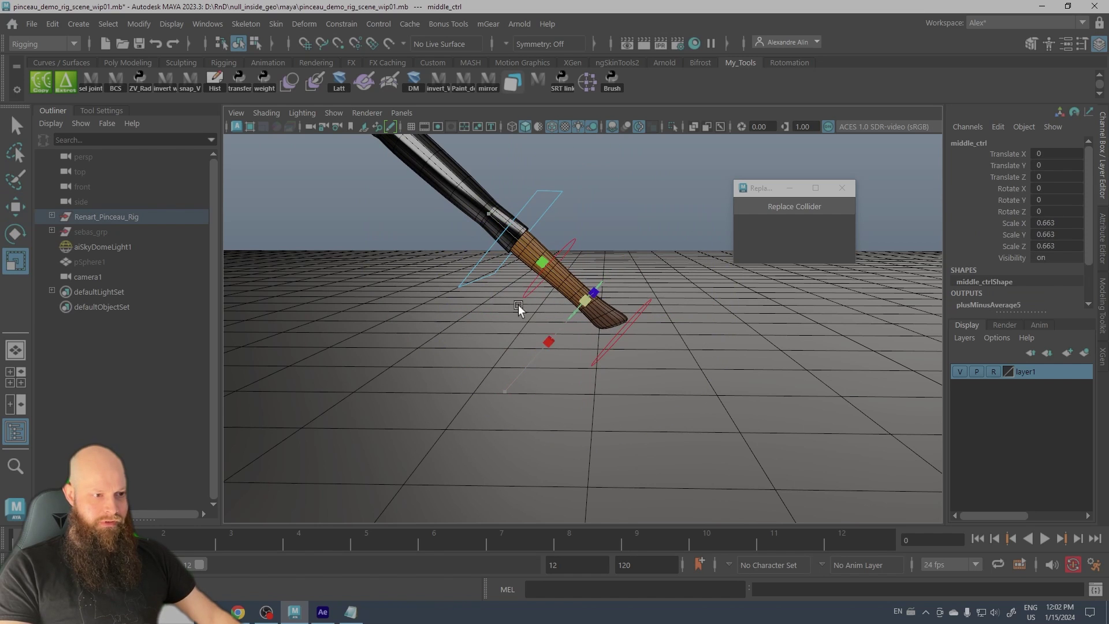
Move the main control around above the grid to try out the narrowed bristles, and clear the selection.
click(542, 217)
key(w)
mouse_move(535, 214)
mouse_down()
mouse_move(497, 289)
mouse_move(432, 315)
mouse_move(459, 338)
mouse_move(549, 254)
mouse_up()
click(616, 175)
Undo the last moves of the main control.
key(ctrl+z)
key(ctrl+z)
key(ctrl+z)
key(ctrl+z)
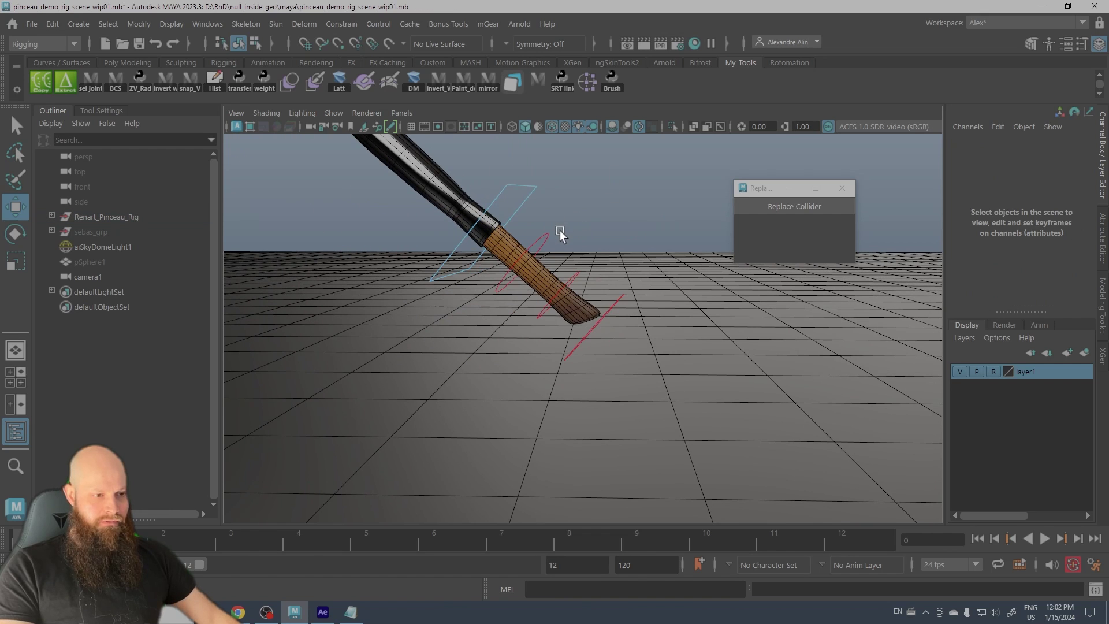
Undo the earlier rotation and scaling changes on the brush controls to restore the pointed bristles.
key(ctrl+z)
key(ctrl+z)
key(ctrl+z)
key(ctrl+z)
key(ctrl+z)
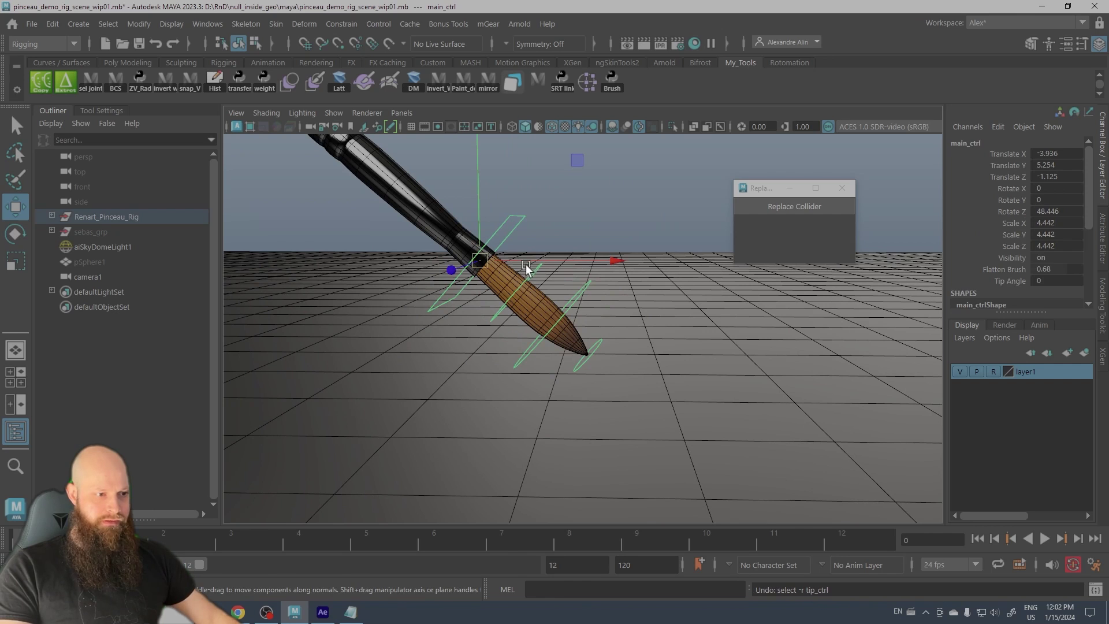
key(ctrl+z)
key(ctrl+z)
key(ctrl+z)
key(ctrl+z)
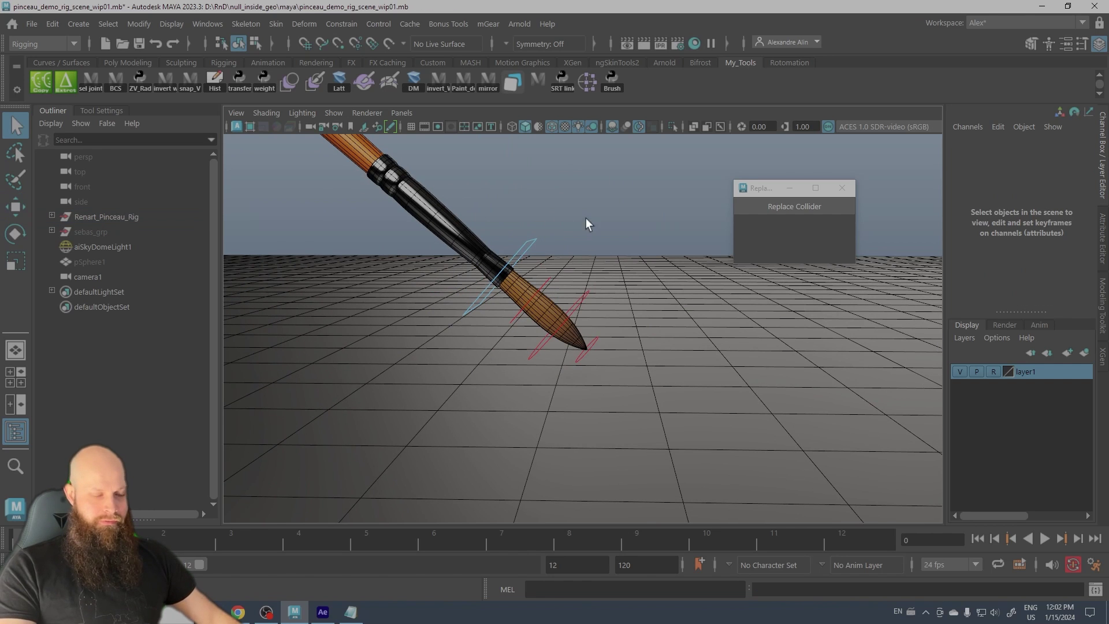
Select the hidden pSphere1 and show it below the brush tip.
alt+drag(586, 217, 574, 209)
alt+right_drag(574, 209, 612, 244)
alt+drag(613, 245, 580, 236)
alt+right_drag(580, 237, 555, 230)
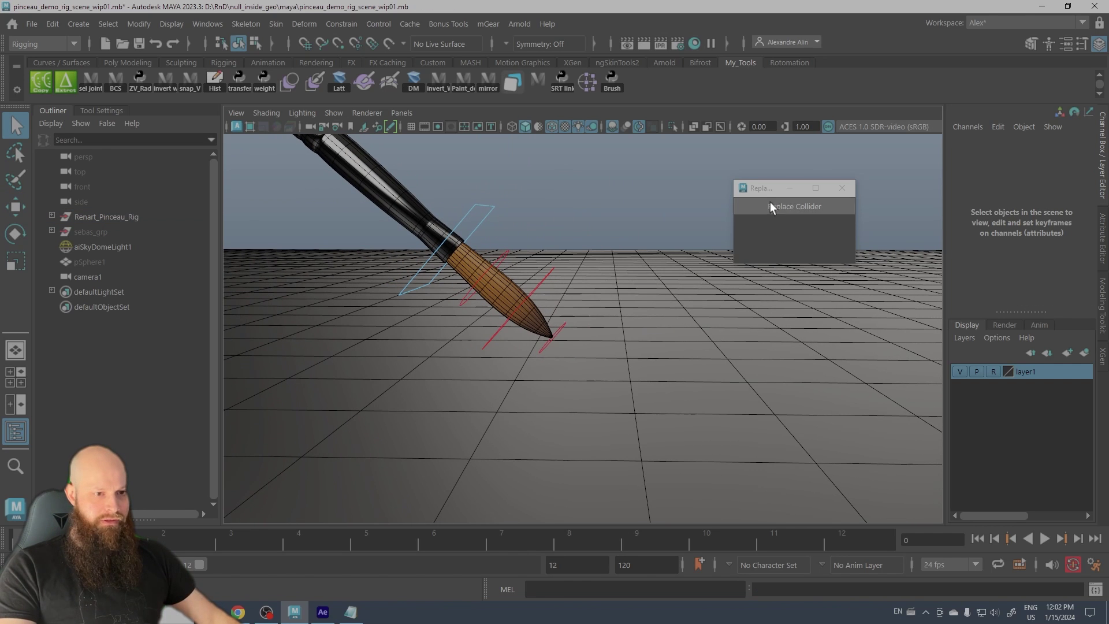
click(77, 25)
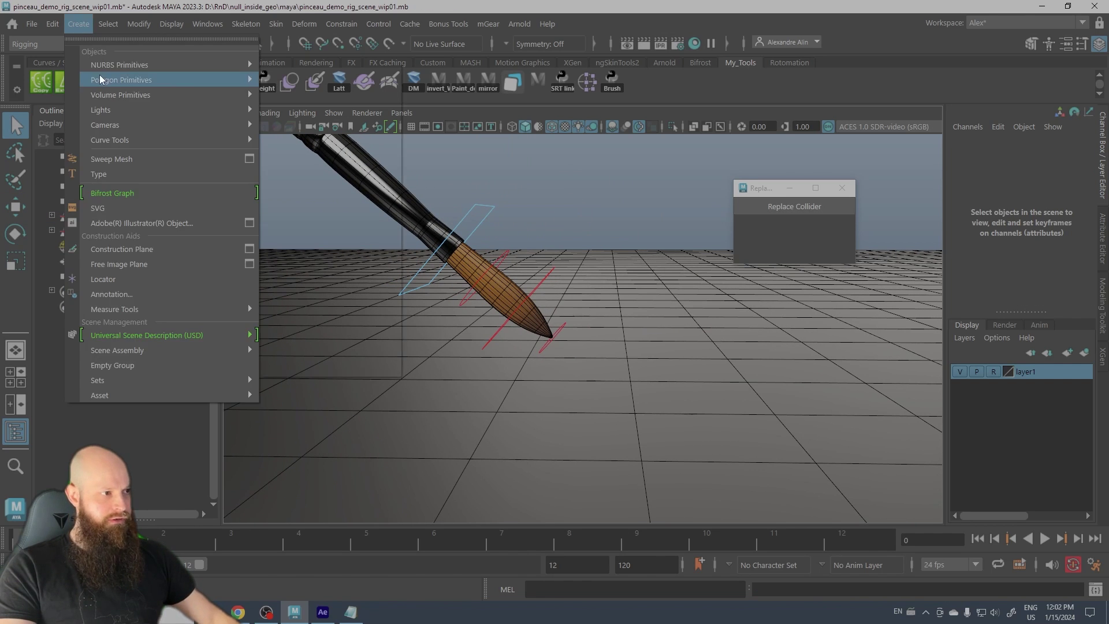
click(86, 29)
click(89, 261)
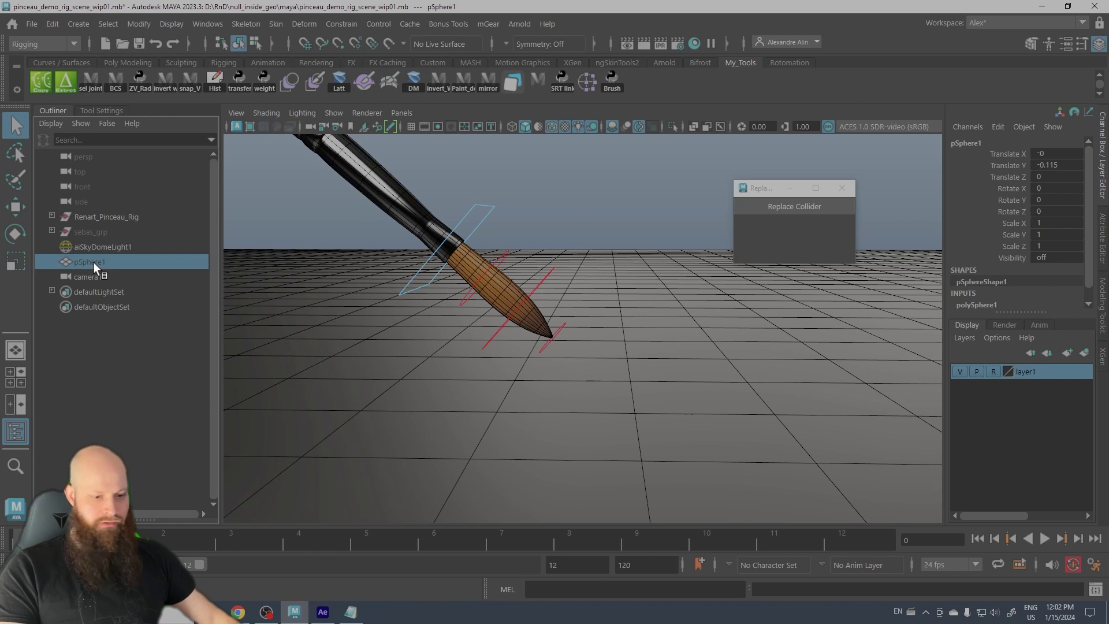
key(shift+h)
mouse_move(511, 364)
alt+middle_down()
mouse_move(539, 345)
mouse_move(572, 344)
alt+middle_up()
key(w)
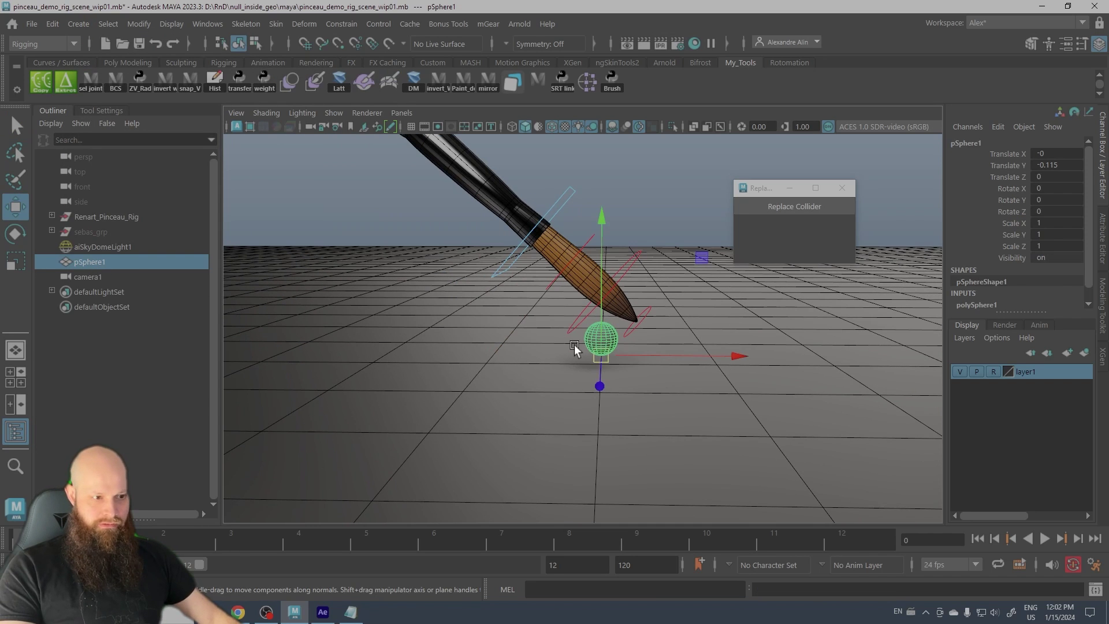
Select the brush's main control and scale it uniformly down to about 1.931.
click(539, 220)
key(r)
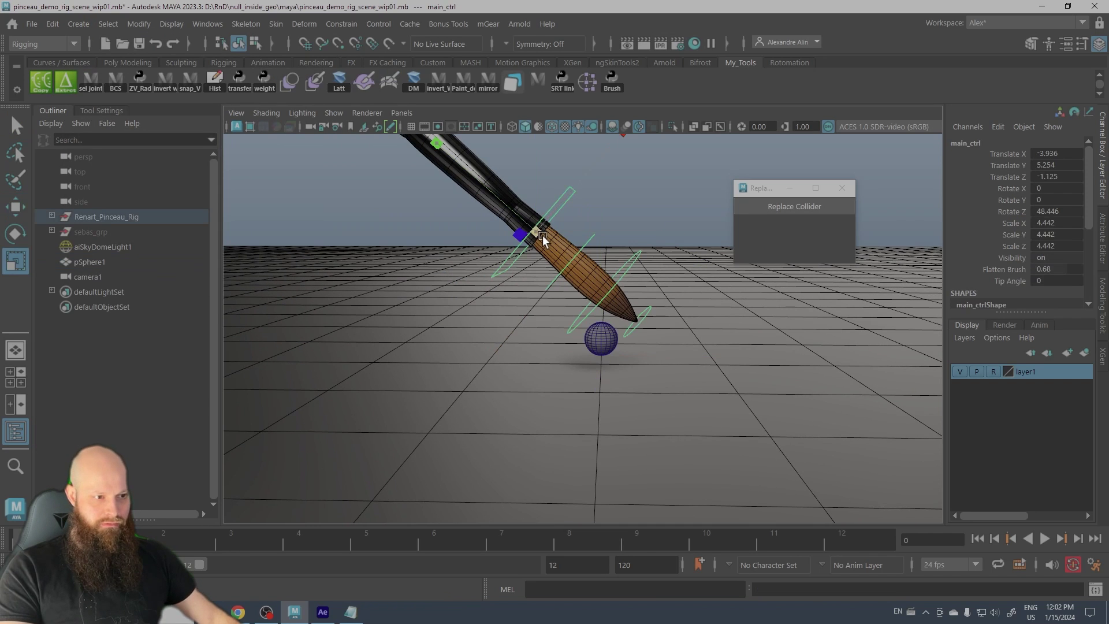
drag(542, 235, 450, 218)
key(w)
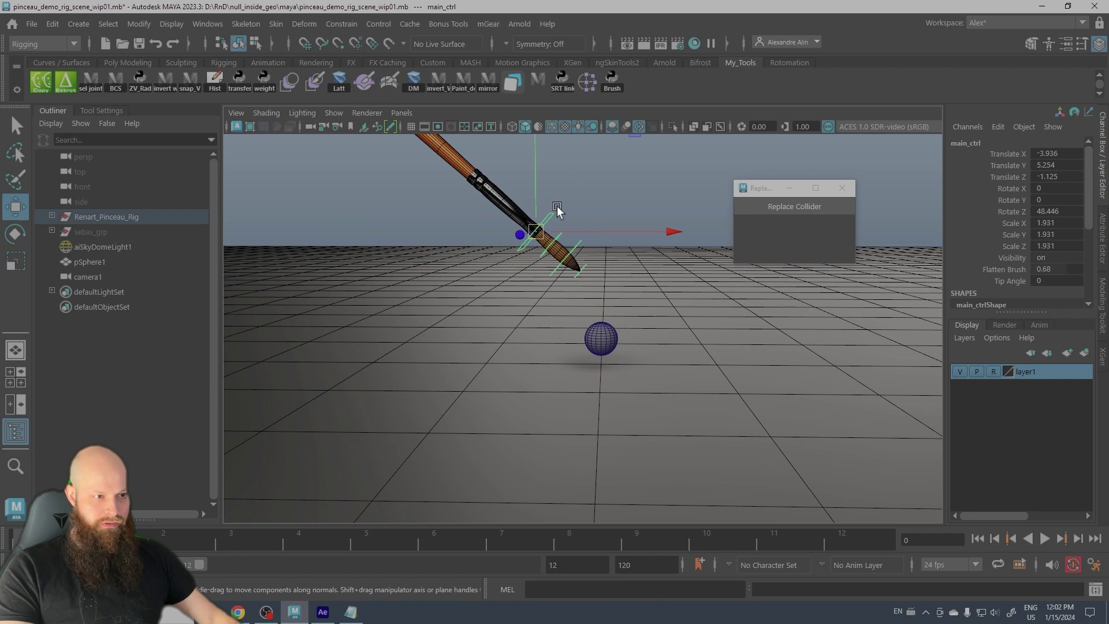
Move the main control down so the brush tip sits just above the sphere.
alt+middle_drag(557, 205, 541, 256)
drag(622, 185, 644, 229)
alt+middle_drag(594, 282, 605, 202)
alt+right_drag(606, 202, 592, 332)
mouse_move(533, 153)
mouse_down()
mouse_move(510, 243)
mouse_move(484, 261)
mouse_move(485, 185)
mouse_move(511, 161)
mouse_up()
alt+right_drag(571, 272, 604, 274)
Select pSphere1 and make it the brush's collider with Replace Collider.
click(619, 232)
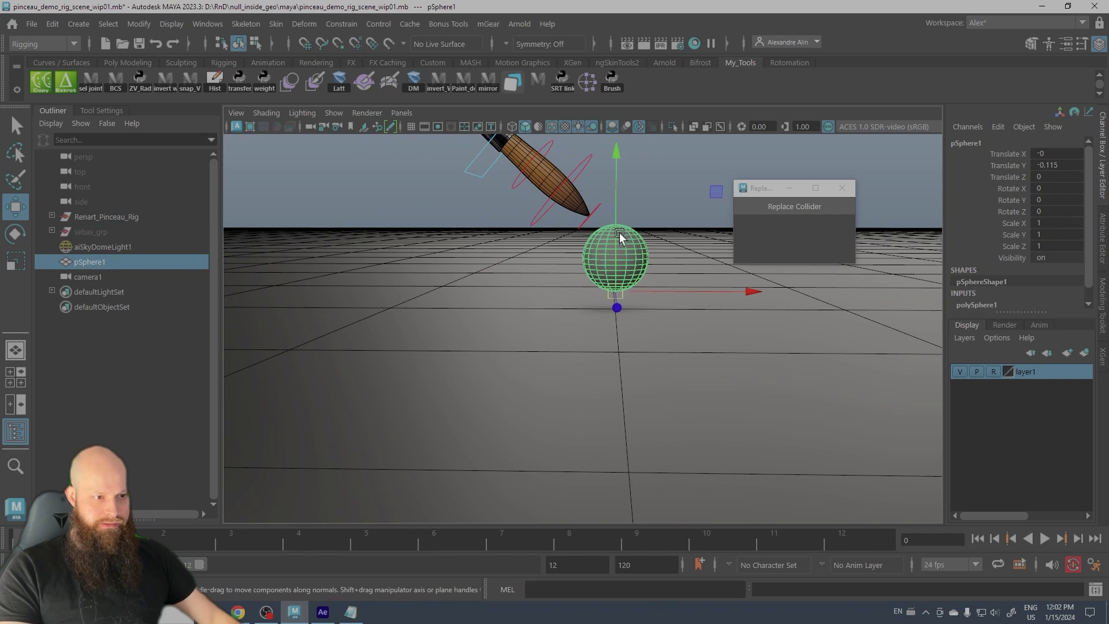
alt+middle_drag(619, 232, 606, 251)
click(780, 207)
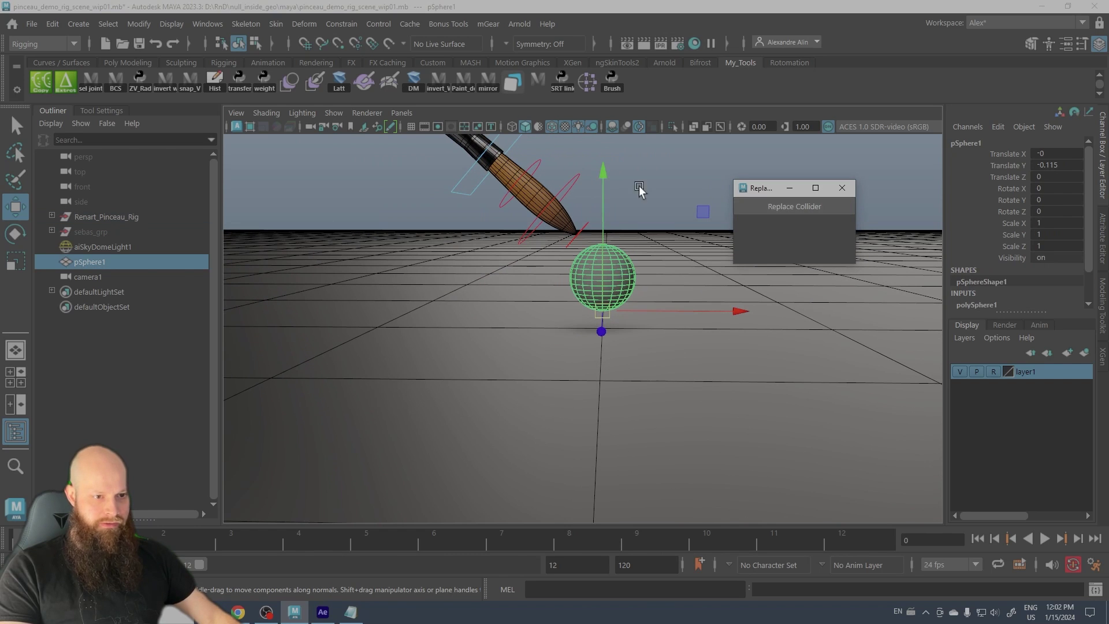
Move the main control to press the bristles over the sphere, finishing above it at about -3.199, 3.092, -0.119.
click(456, 180)
mouse_move(488, 180)
mouse_down()
mouse_move(550, 176)
mouse_move(504, 217)
mouse_up()
mouse_move(535, 166)
mouse_down()
mouse_move(504, 179)
mouse_move(615, 195)
mouse_move(546, 195)
mouse_up()
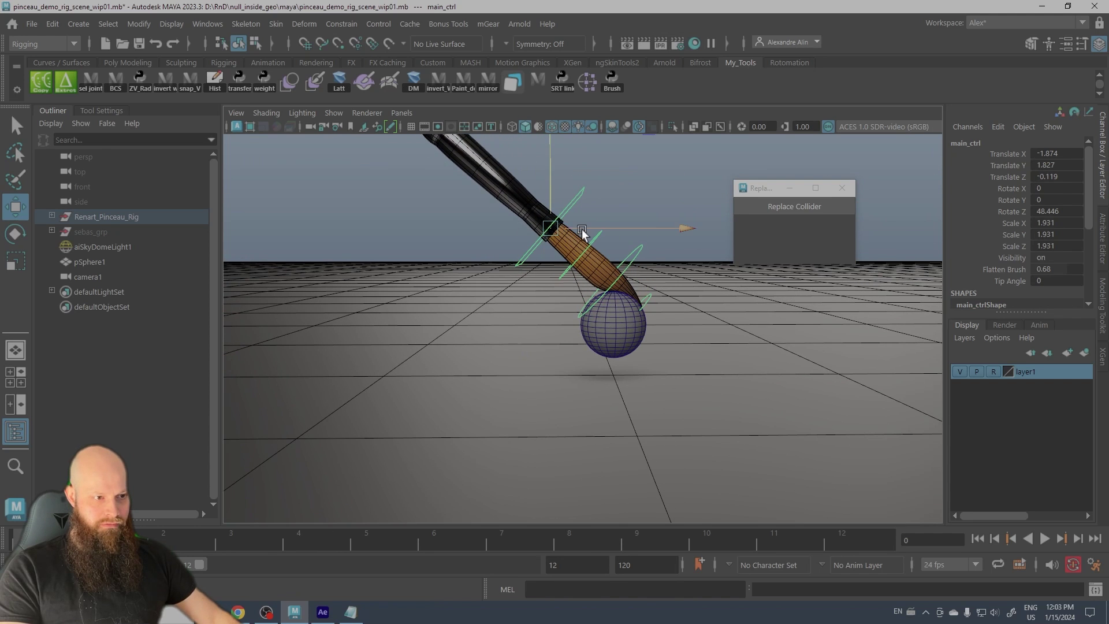
mouse_move(581, 229)
mouse_down()
mouse_move(546, 229)
mouse_move(571, 229)
mouse_move(567, 208)
mouse_move(668, 310)
mouse_move(764, 307)
mouse_move(608, 306)
mouse_move(543, 240)
mouse_move(610, 160)
mouse_up()
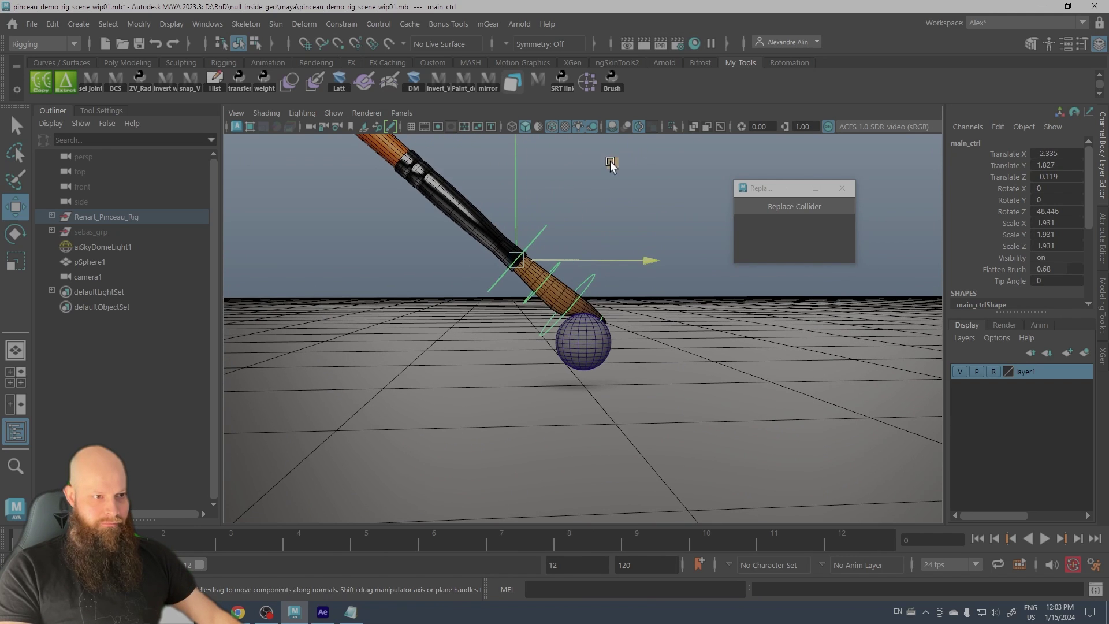
mouse_move(610, 160)
middle_down()
mouse_move(582, 151)
mouse_move(642, 163)
mouse_move(587, 152)
mouse_move(602, 162)
mouse_move(594, 142)
mouse_move(611, 154)
mouse_move(599, 166)
mouse_move(584, 124)
mouse_move(544, 248)
middle_up()
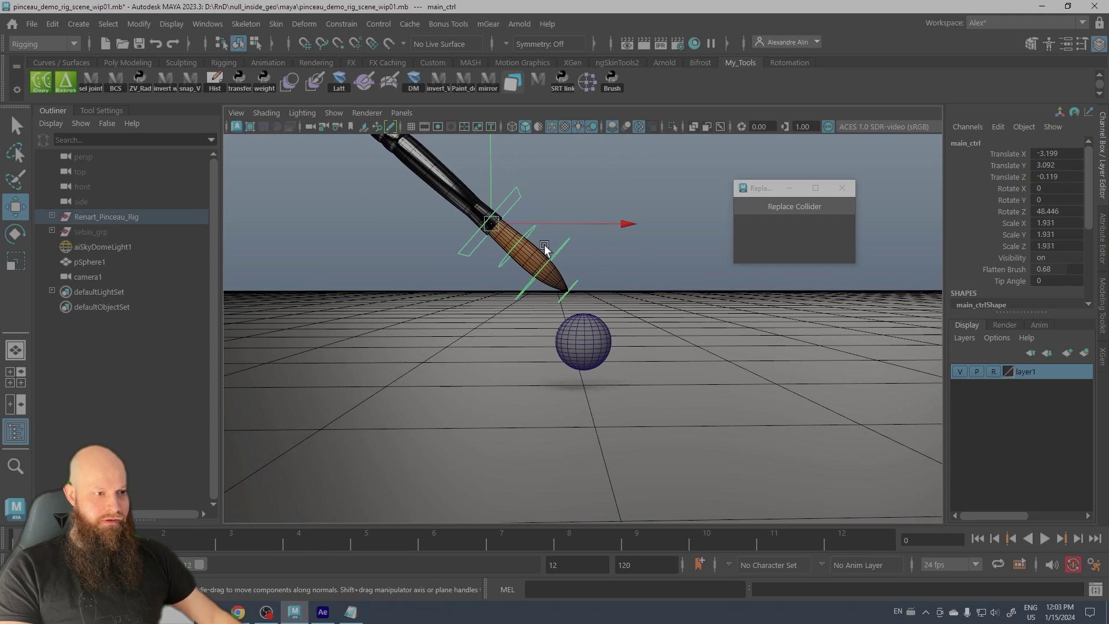
Move pSphere1 away from the brush to about 3.202, 0.435, 0.094 and clear the selection.
click(457, 328)
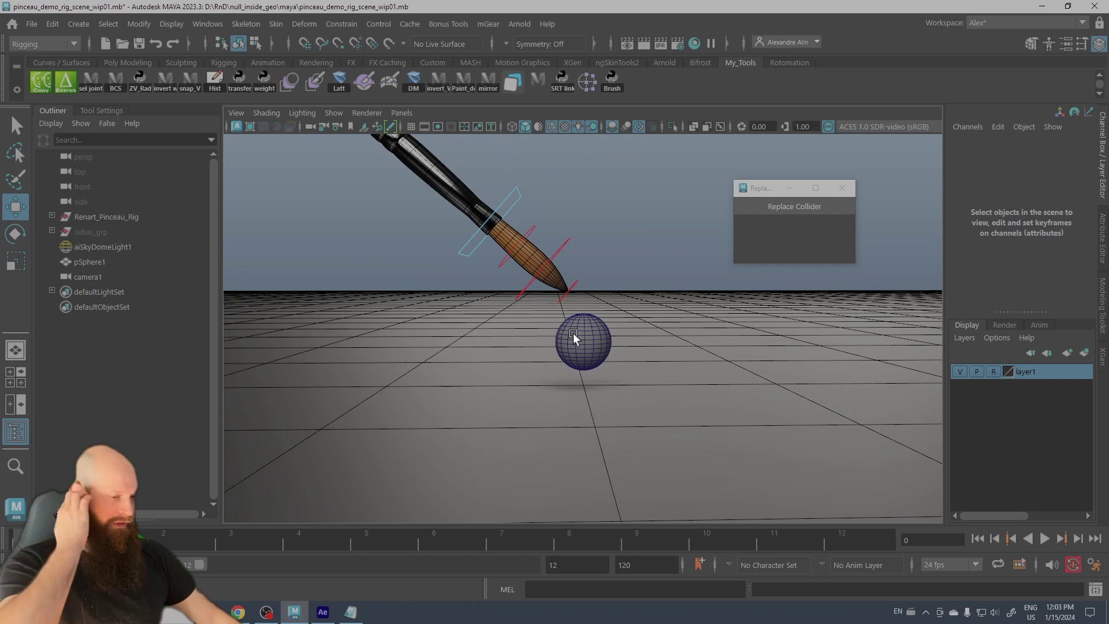
key(q)
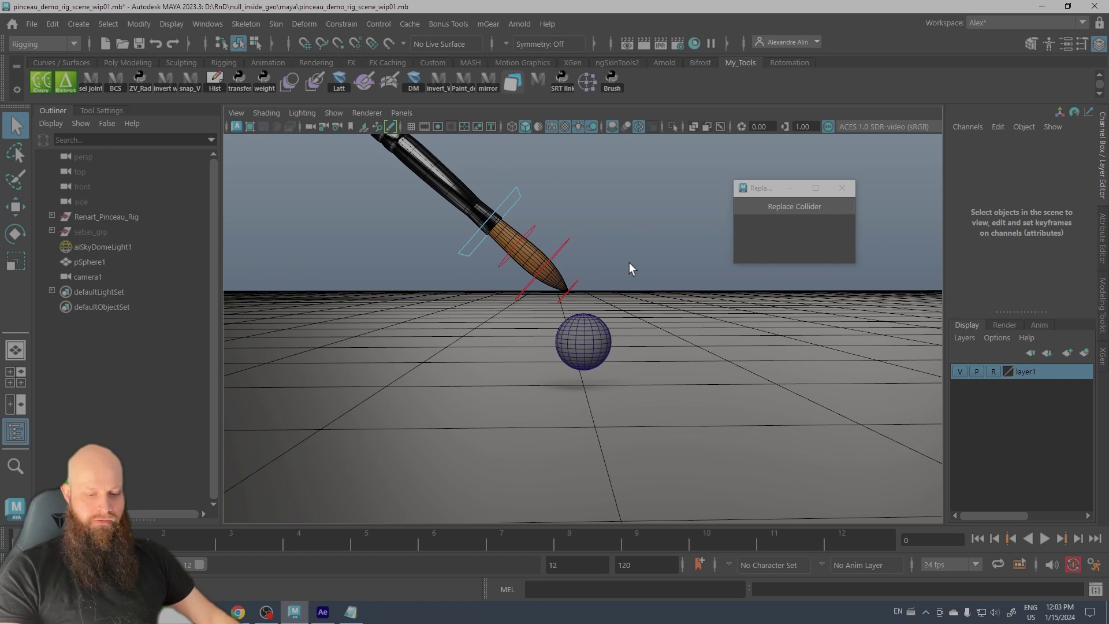
alt+middle_drag(608, 272, 526, 277)
scroll(511, 245, up, 1)
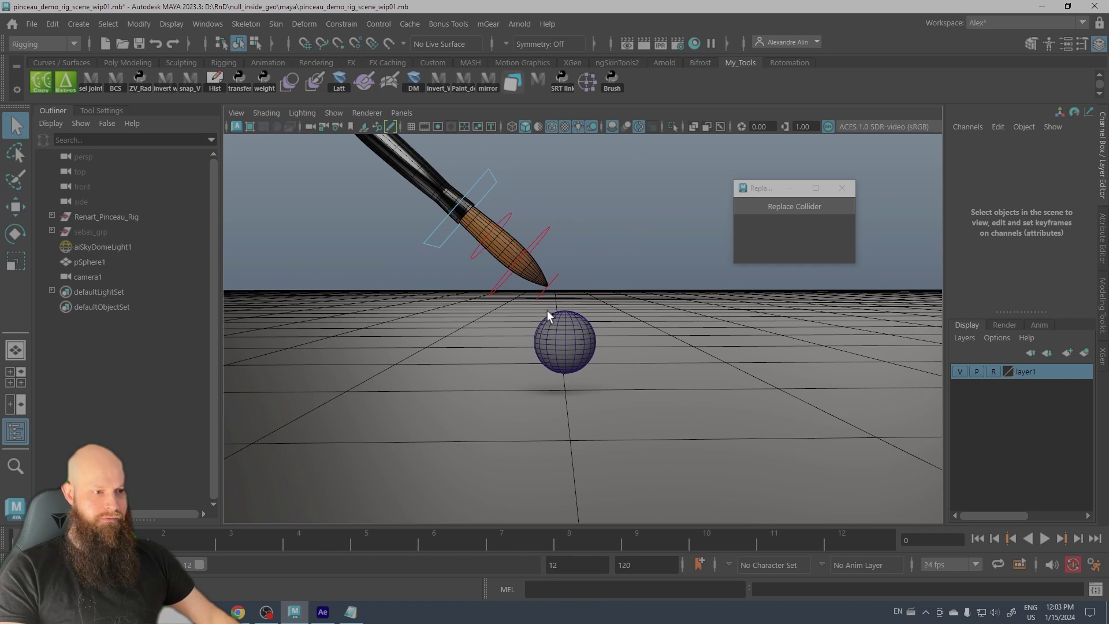
click(547, 327)
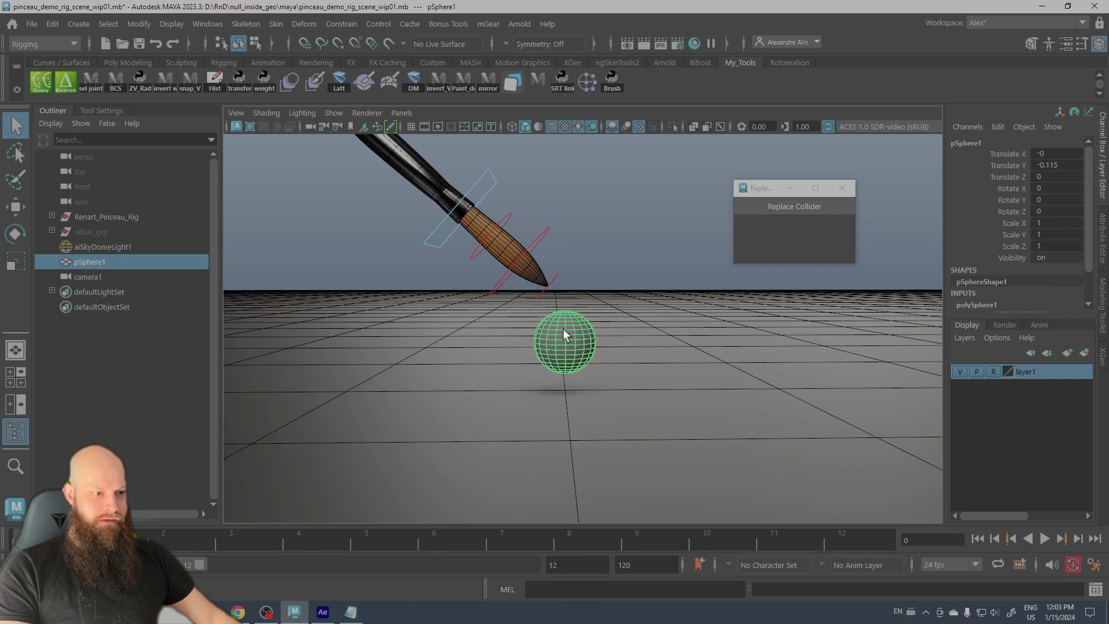
key(w)
middle_drag(562, 331, 604, 373)
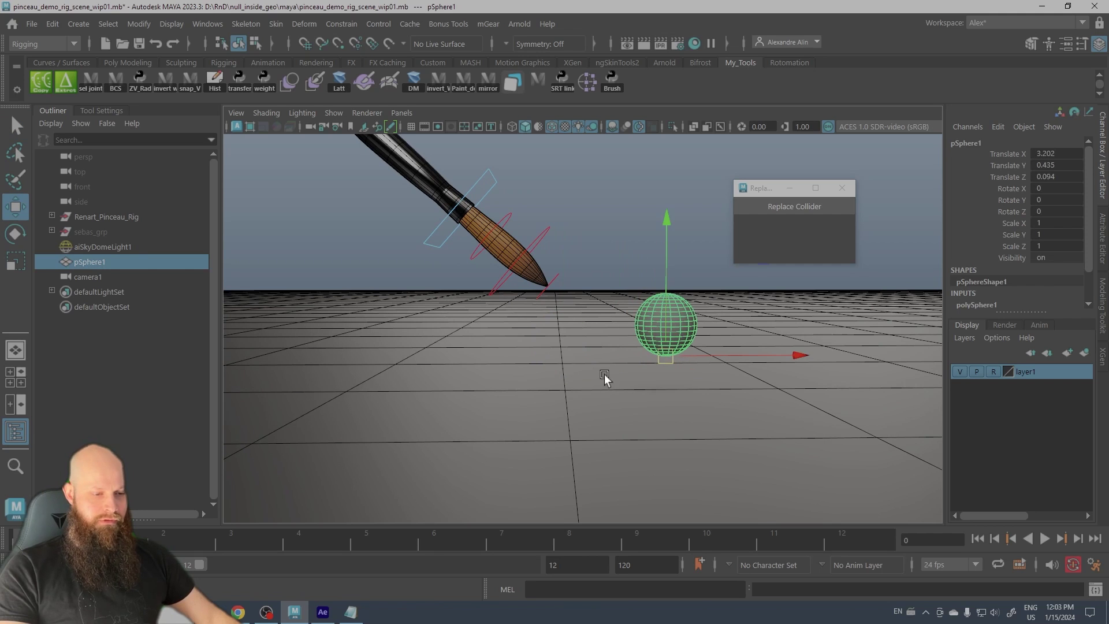
click(595, 376)
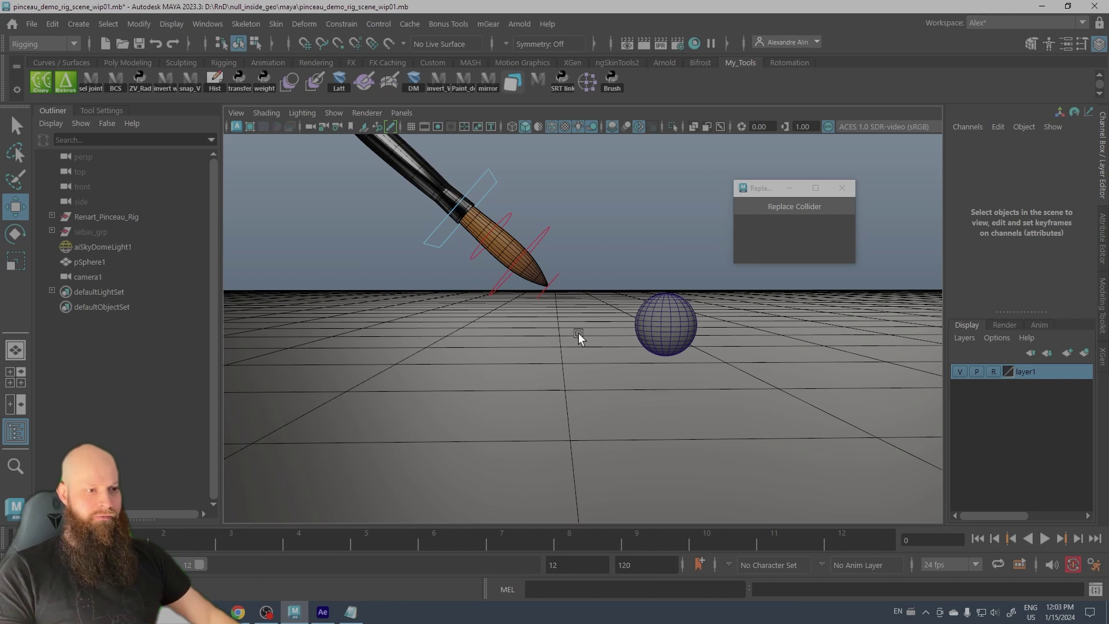
Take layer1 out of reference mode and make the ground plane the brush's collider with Replace Collider.
alt+middle_drag(593, 276, 581, 290)
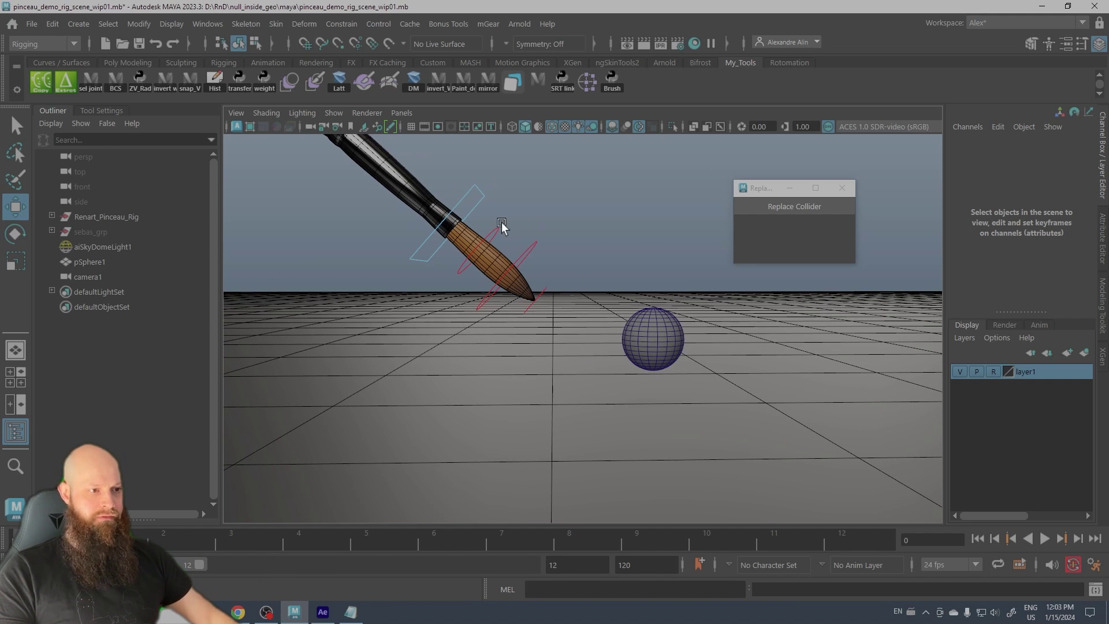
click(480, 190)
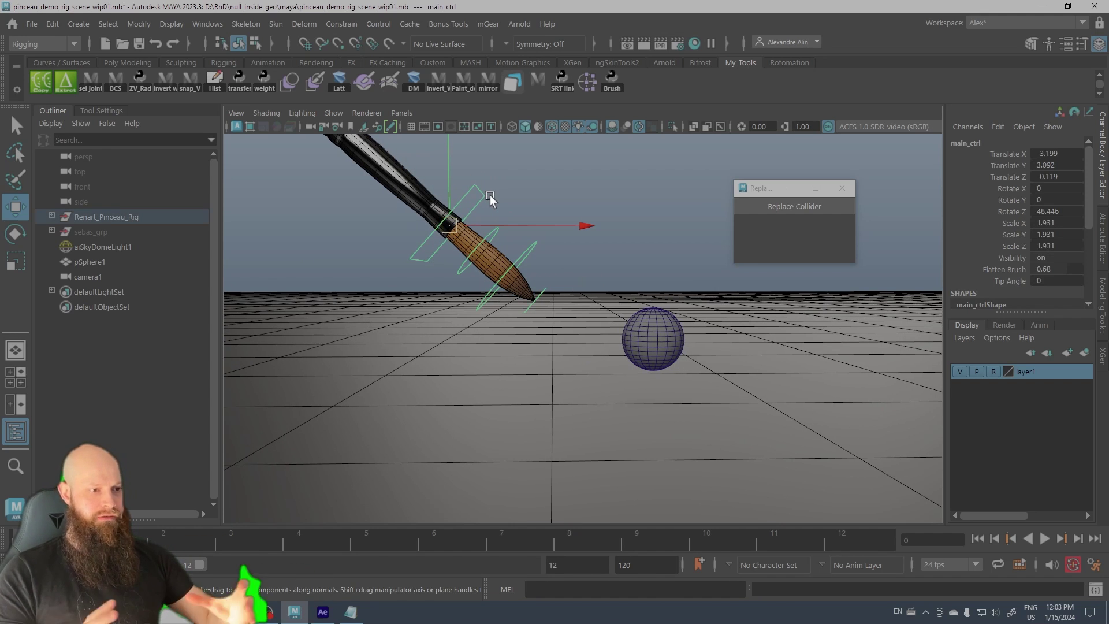
alt+middle_drag(494, 243, 558, 333)
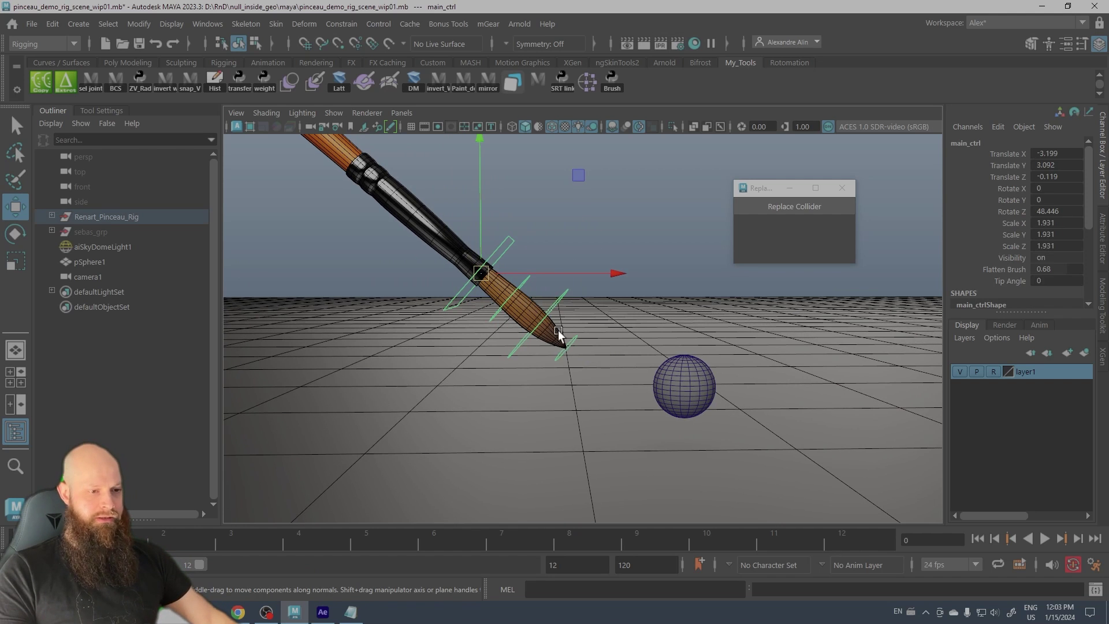
click(587, 402)
click(993, 372)
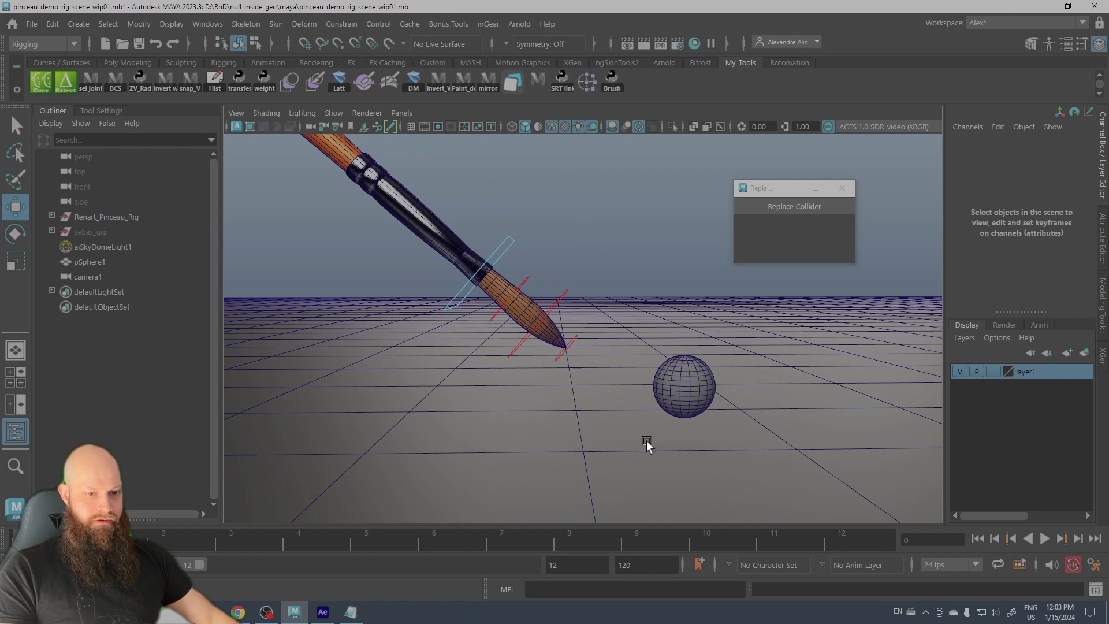
click(646, 440)
click(793, 206)
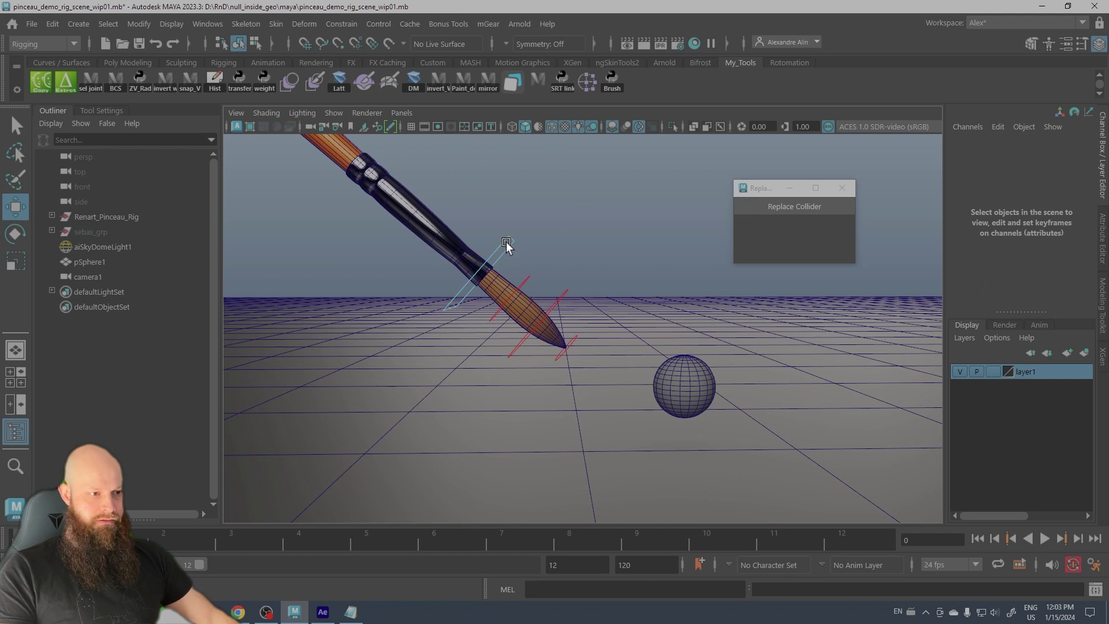
Move the main control to about -2.75, 2.388, -0.049 over the ground to test the collision, and clear the selection.
click(506, 245)
mouse_move(495, 248)
alt+mouse_down()
mouse_move(506, 348)
mouse_move(494, 381)
mouse_move(517, 276)
alt+mouse_up()
alt+middle_drag(386, 310, 461, 267)
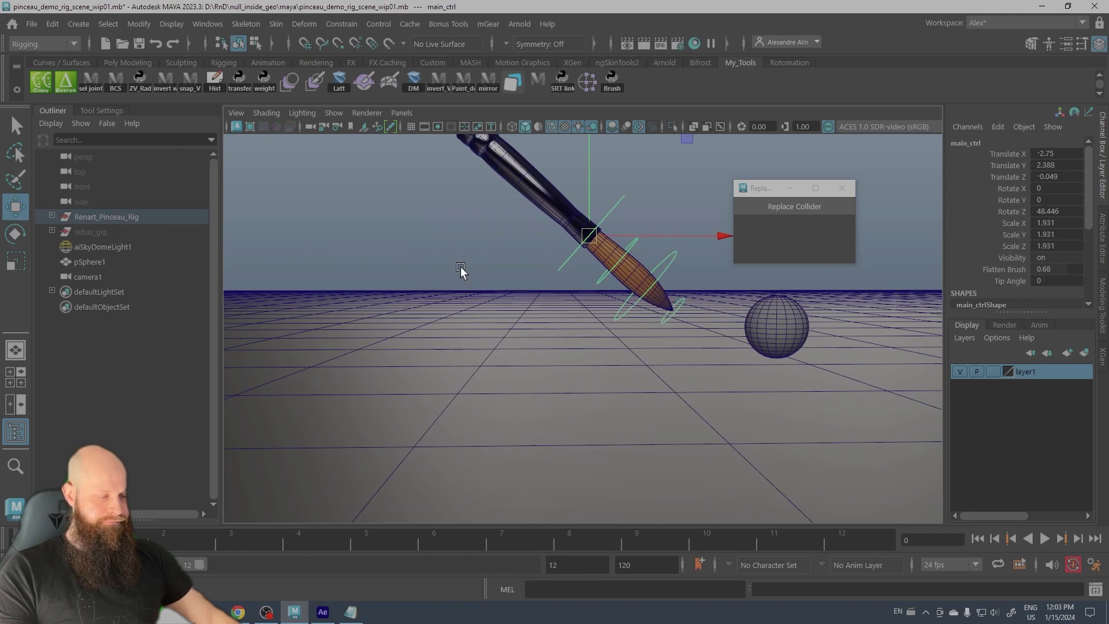
alt+right_drag(461, 266, 473, 311)
key(q)
click(501, 244)
alt+middle_drag(501, 244, 467, 264)
alt+right_drag(466, 265, 460, 252)
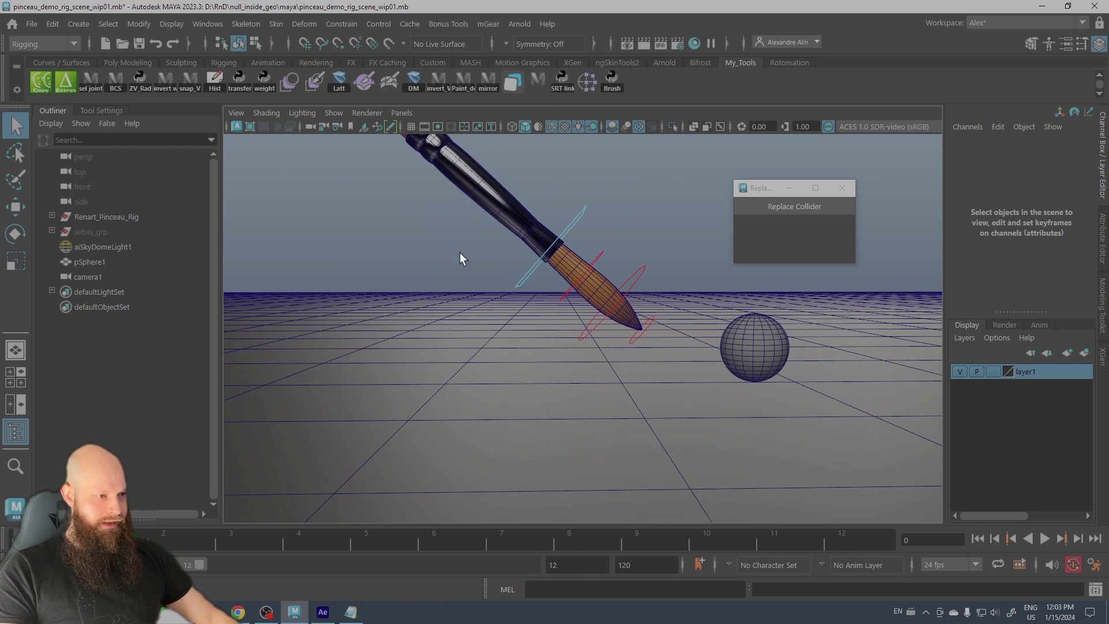
Examine the bristles and their controls up close.
alt+drag(458, 248, 458, 269)
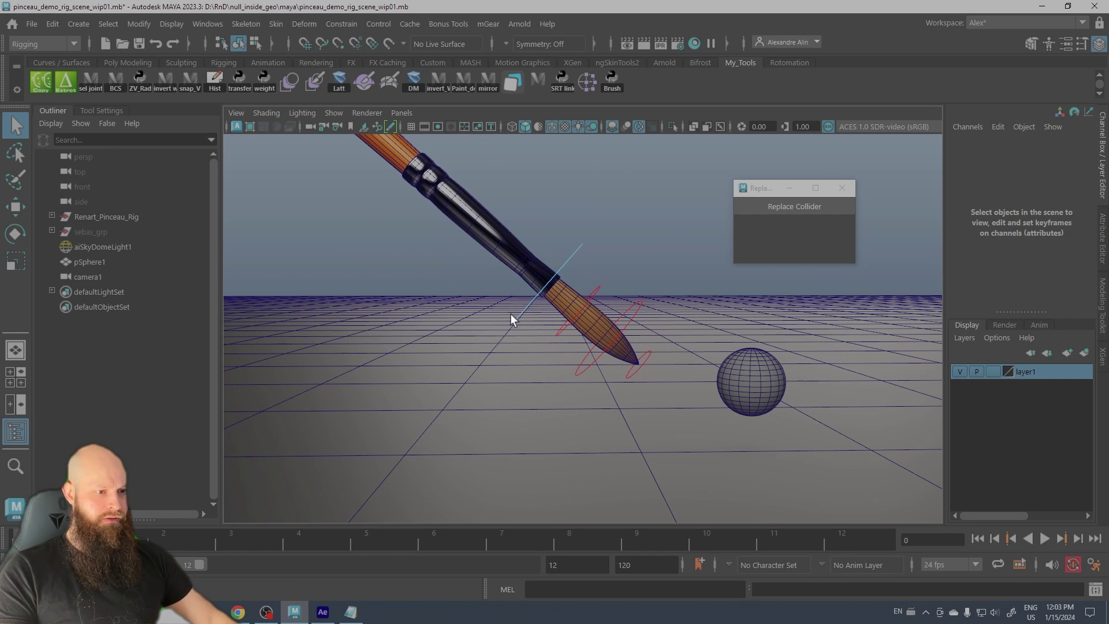
alt+middle_drag(487, 311, 458, 284)
mouse_move(458, 284)
alt+right_down()
mouse_move(522, 378)
mouse_move(528, 333)
alt+right_up()
alt+middle_drag(528, 333, 536, 342)
alt+right_drag(536, 342, 549, 339)
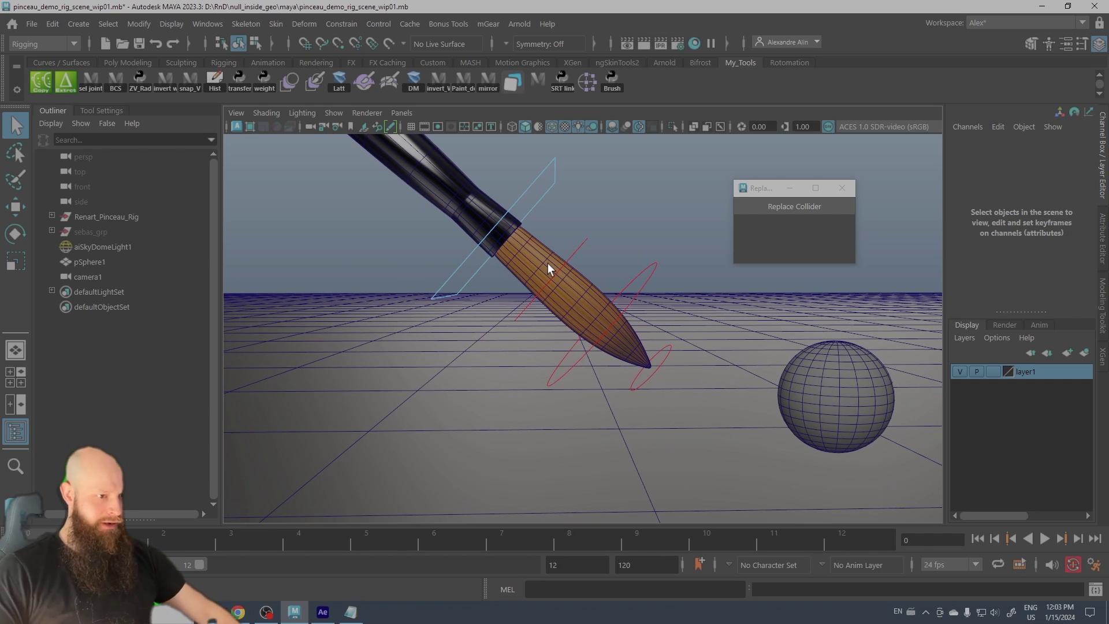
click(530, 186)
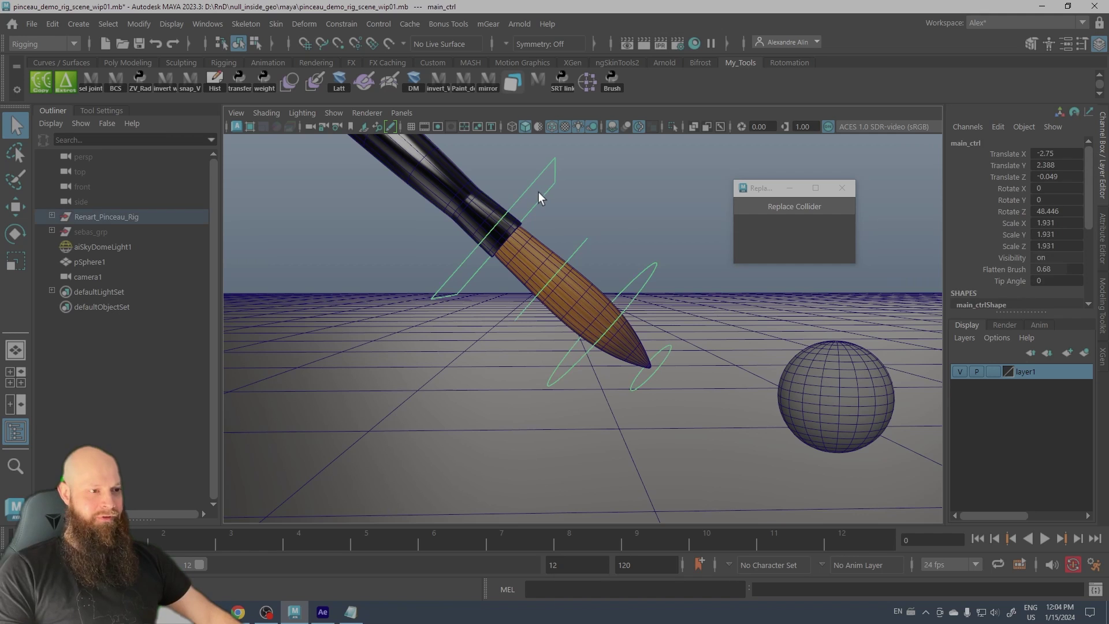
alt+middle_drag(529, 196, 541, 236)
scroll(541, 237, up, 1)
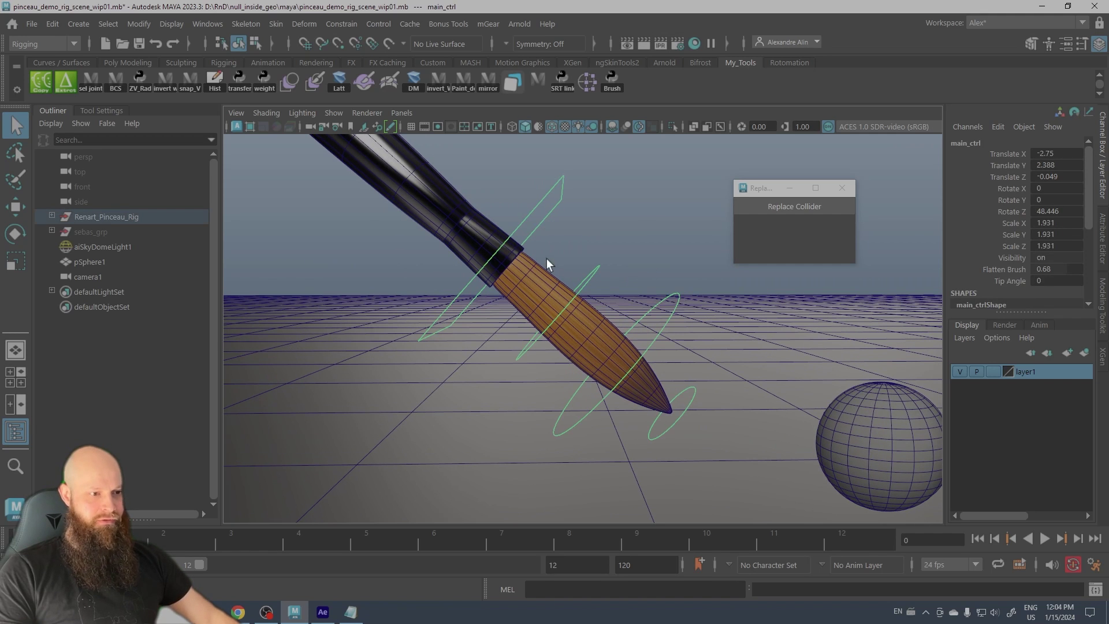
click(427, 257)
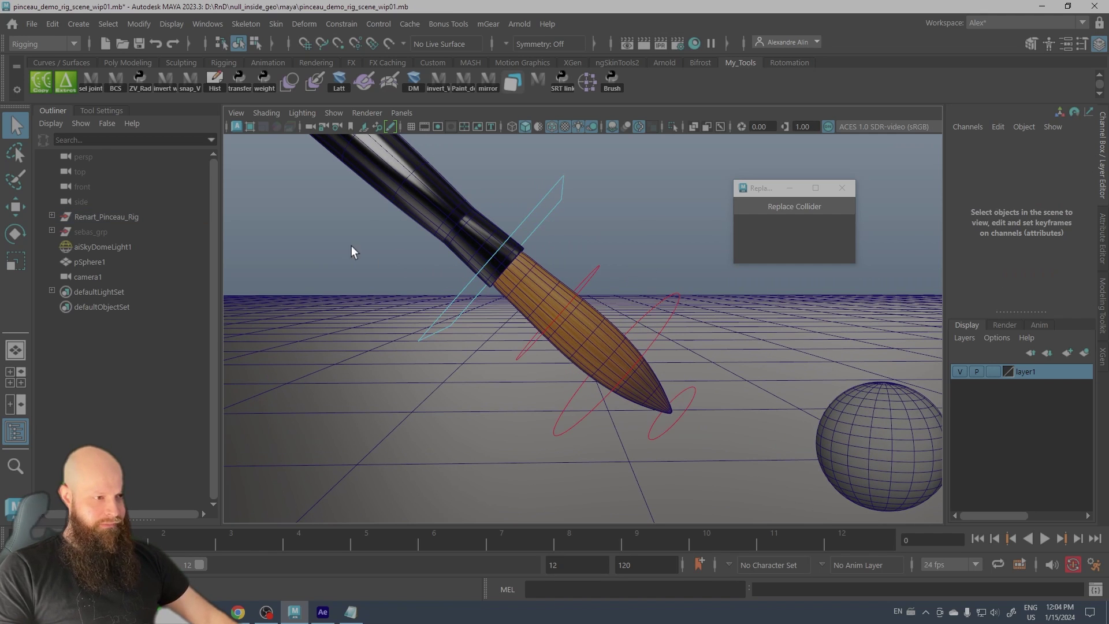
Expand Renart_Pinceau_Rig down to the contents of geo_grp and hide brush_geo_grp.
click(52, 215)
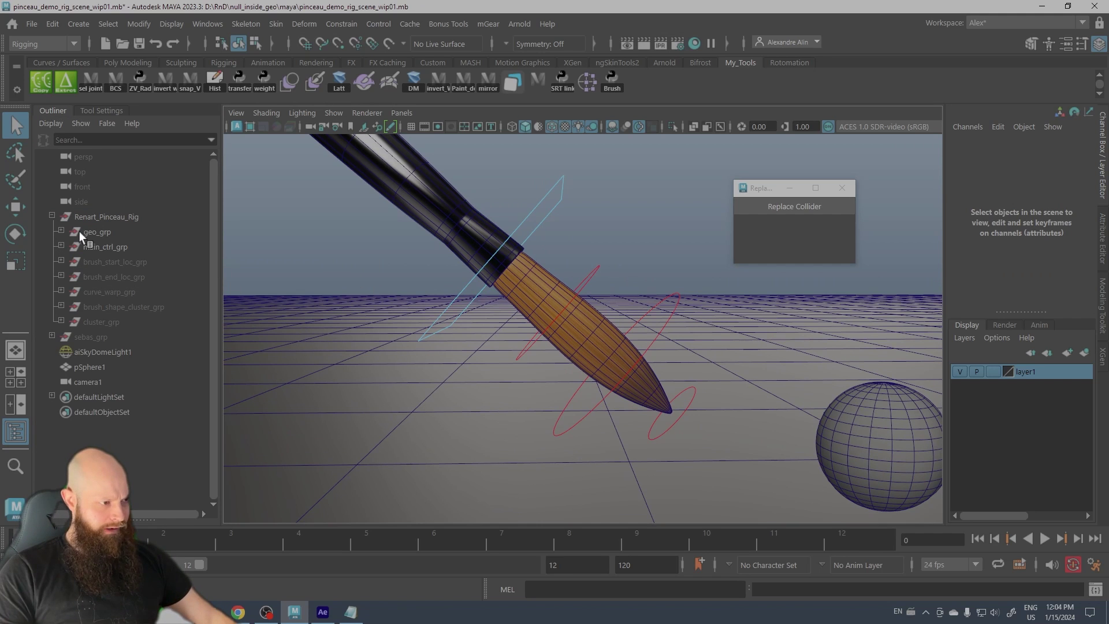
click(96, 233)
key(h)
key(h)
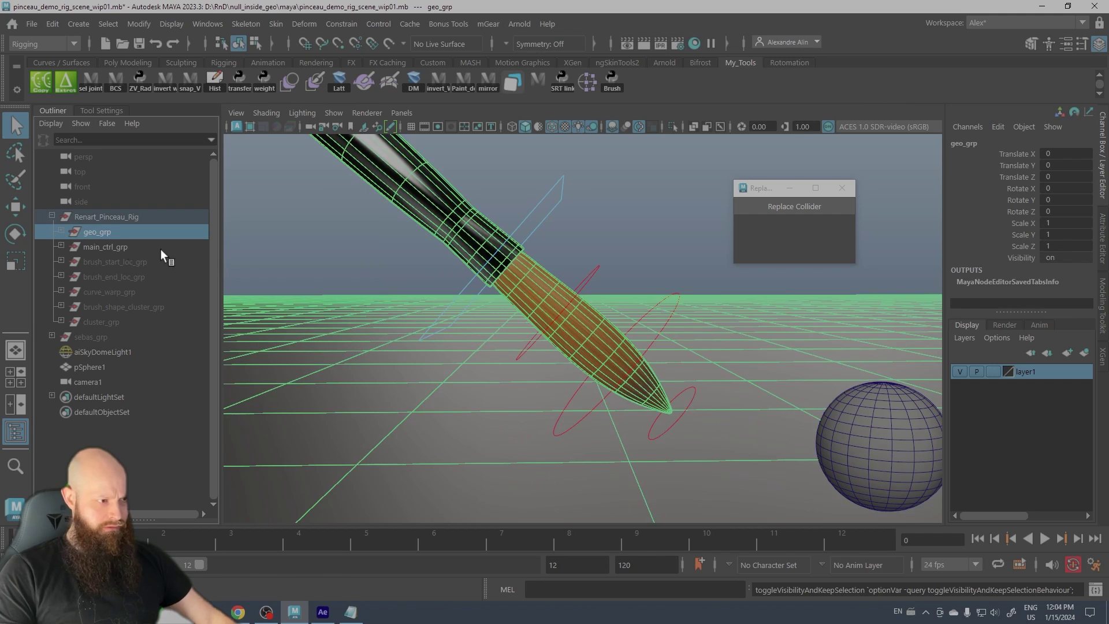
click(61, 231)
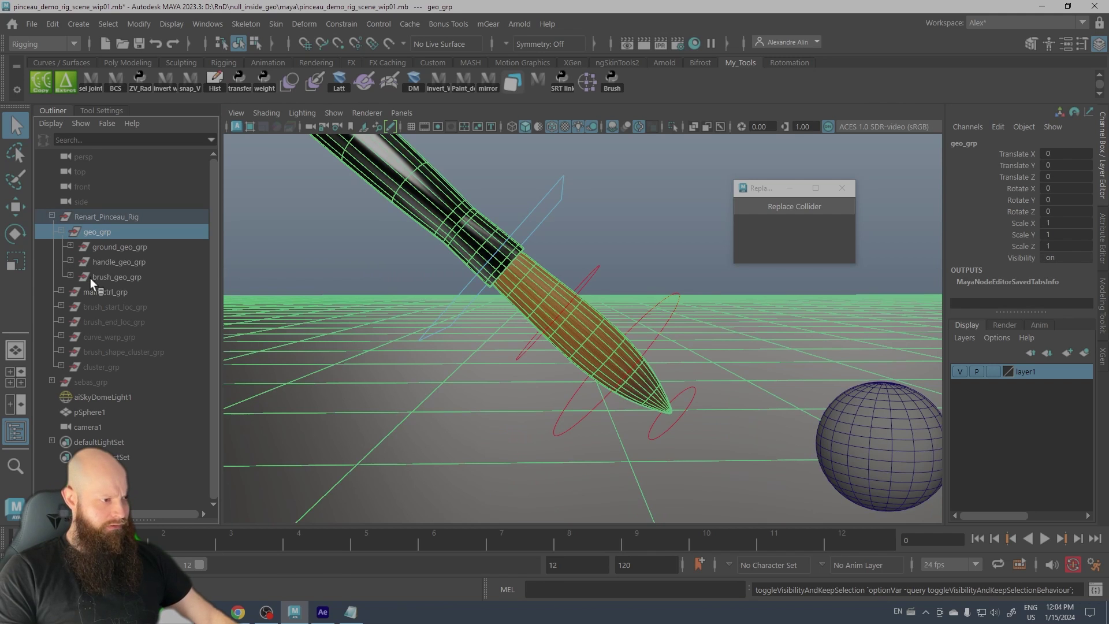
click(99, 264)
click(111, 278)
key(h)
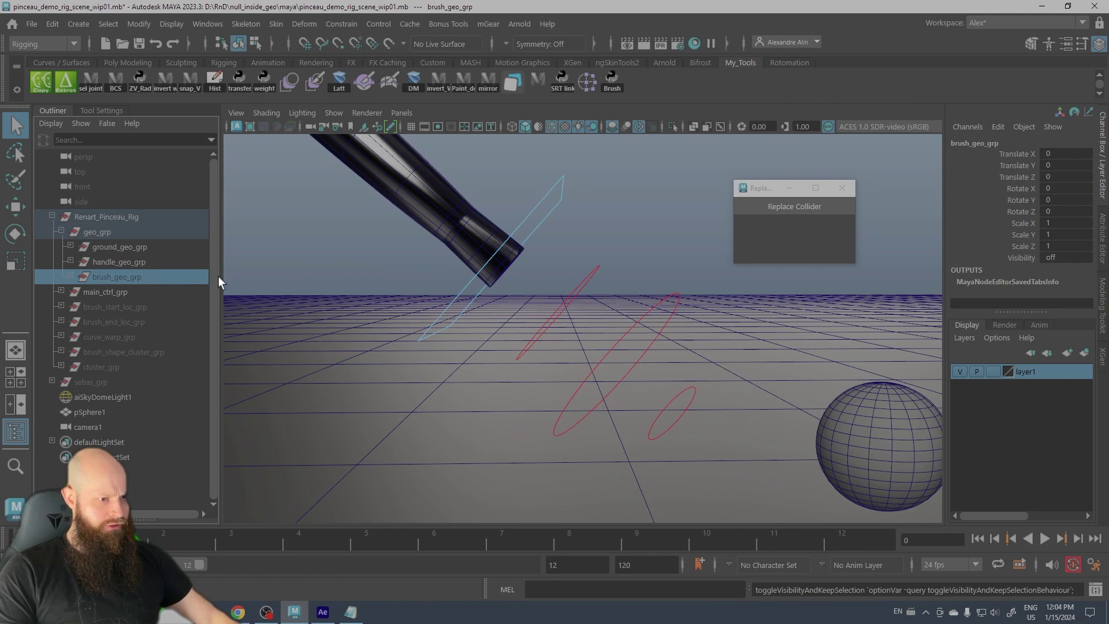
Make curve_warp_grp visible in the rig and clear the selection.
click(238, 255)
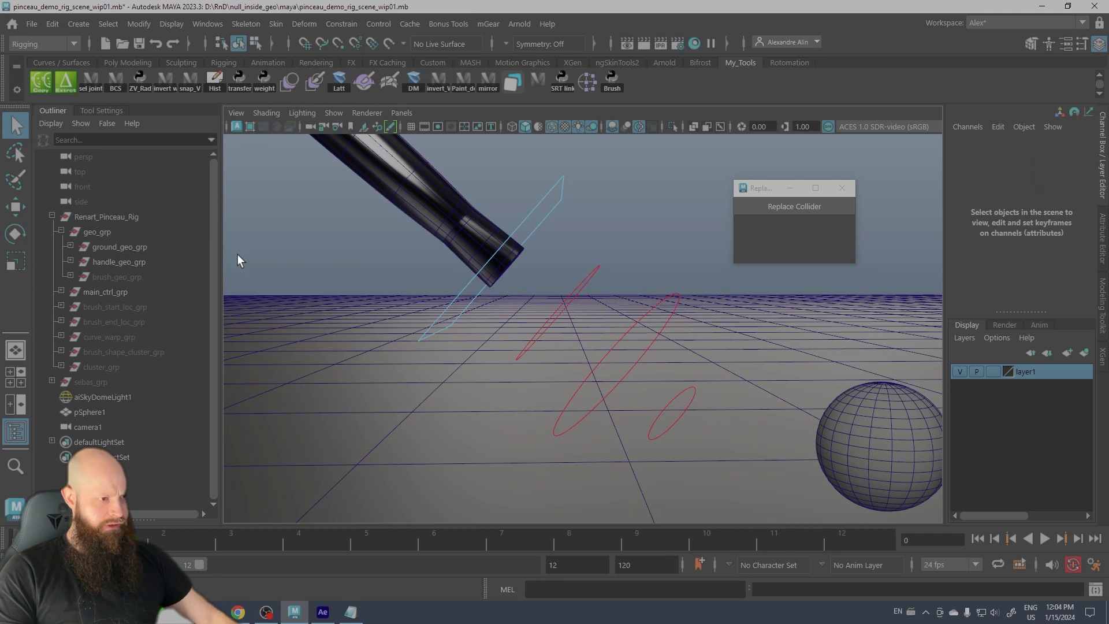
click(101, 337)
key(shift+h)
click(428, 280)
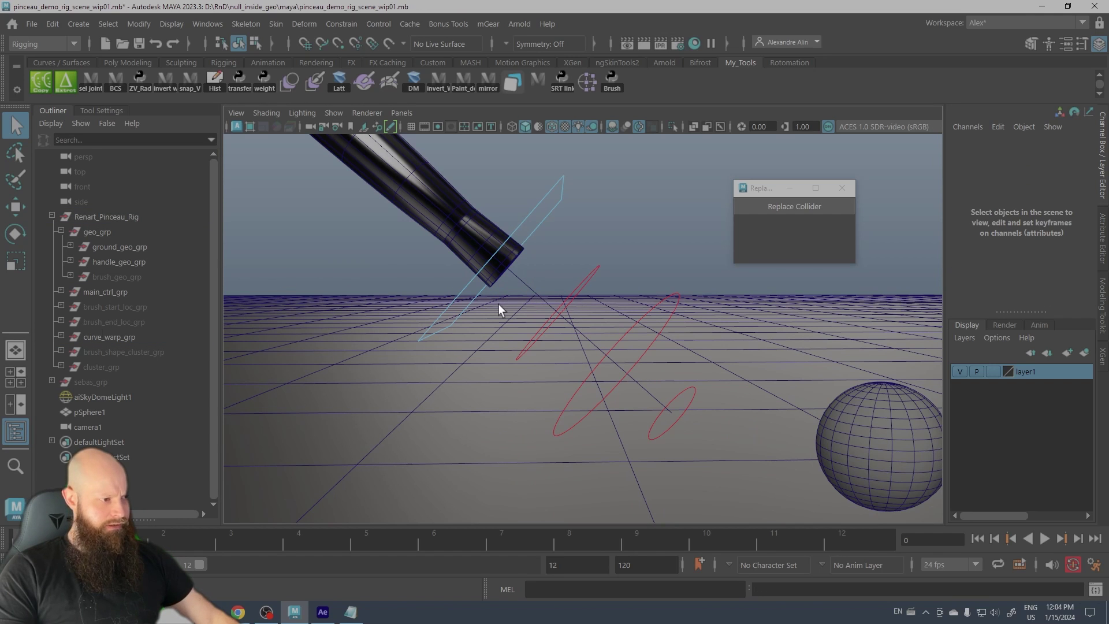
Activate the Move tool on the main control, show brush_start_loc_grp, and clear the selection.
click(517, 229)
key(w)
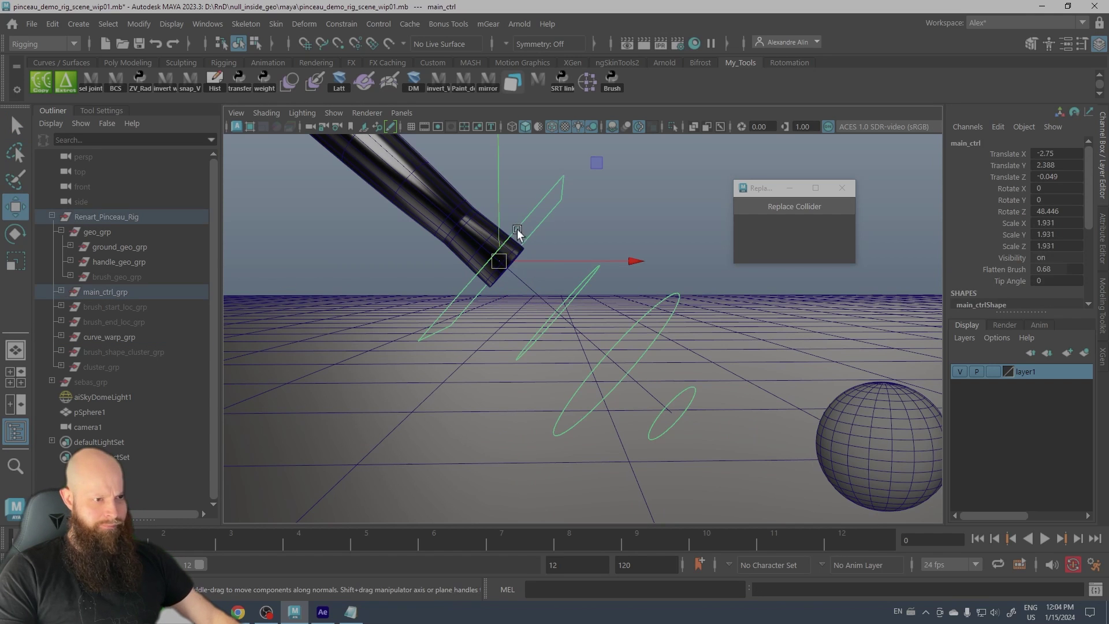
click(125, 311)
key(h)
click(459, 323)
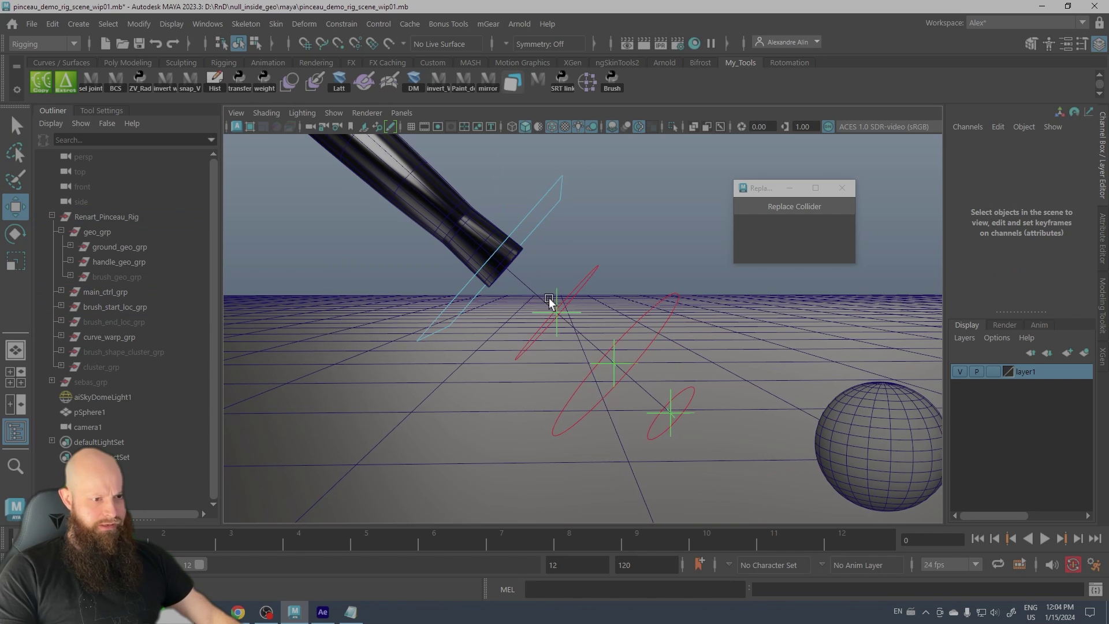
Move the main control down through the ground to about -2.511, -0.801, 0.196 to test the locators' collision.
alt+middle_drag(549, 300, 519, 202)
click(520, 209)
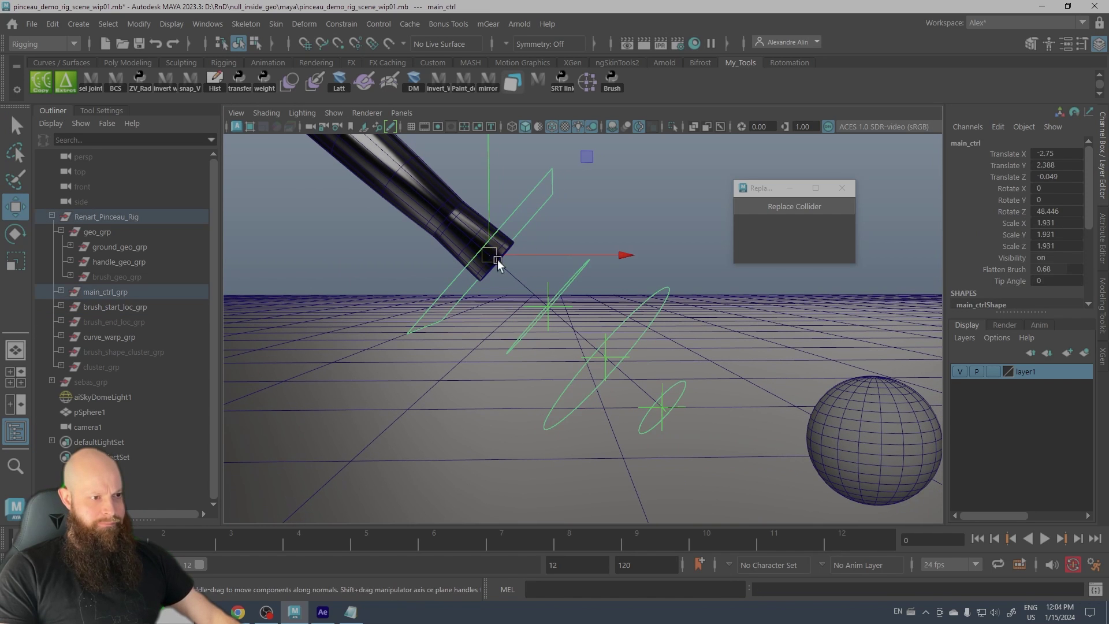
drag(497, 260, 520, 381)
alt+right_drag(569, 435, 529, 368)
alt+middle_drag(529, 369, 524, 318)
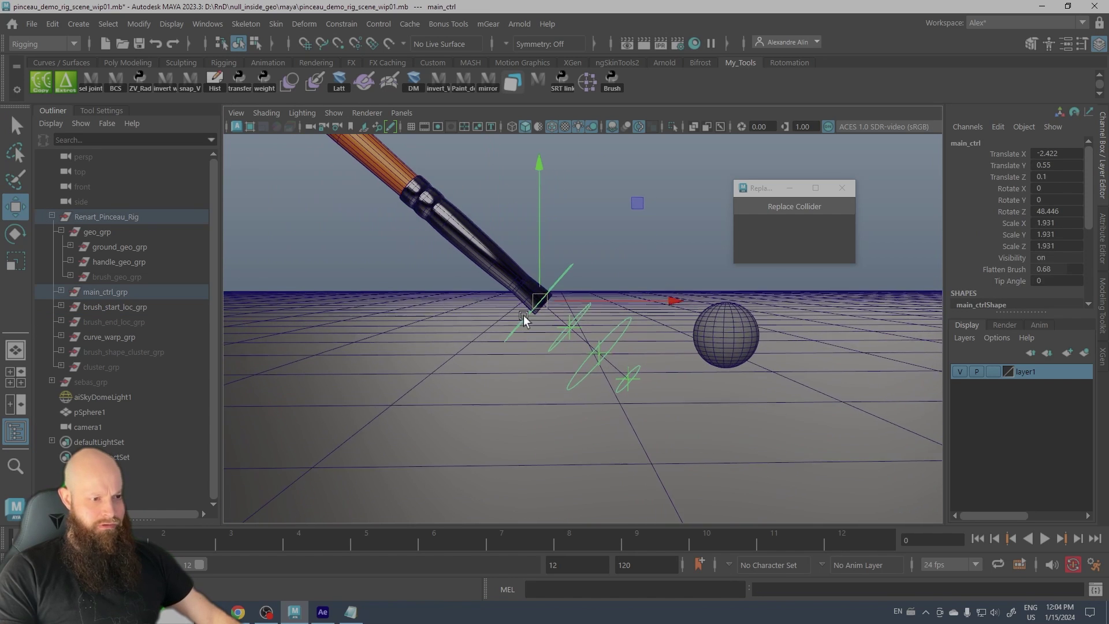
alt+right_drag(524, 318, 527, 318)
drag(539, 301, 536, 347)
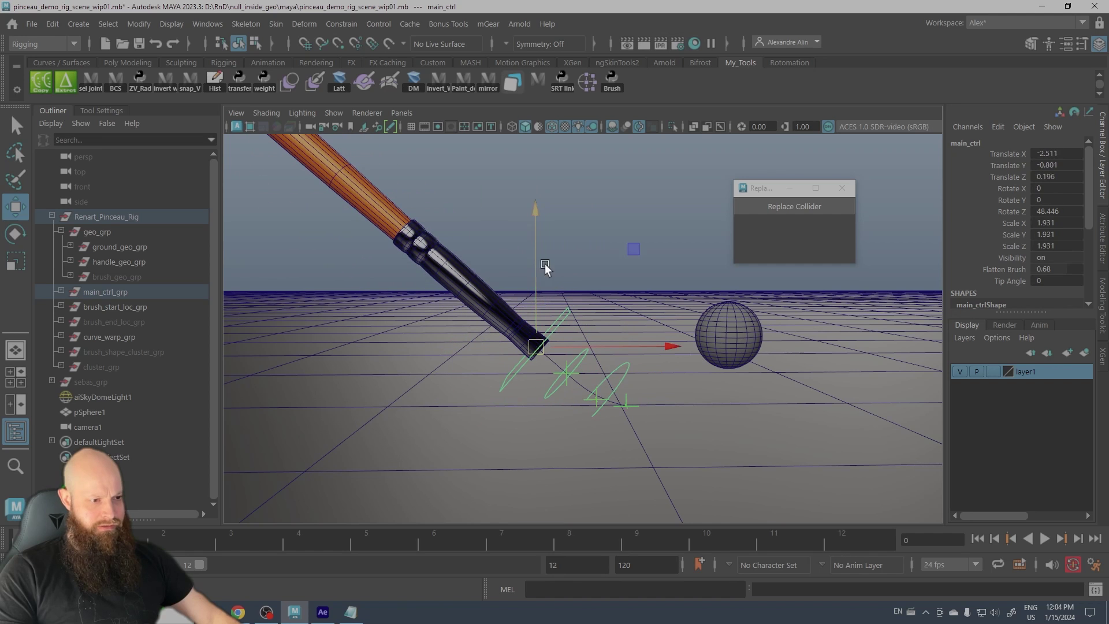
Turn on X-Ray display and raise the main control to about -3.422, 1.101, 0.018.
click(692, 129)
alt+middle_drag(521, 264, 517, 224)
alt+right_drag(516, 224, 545, 240)
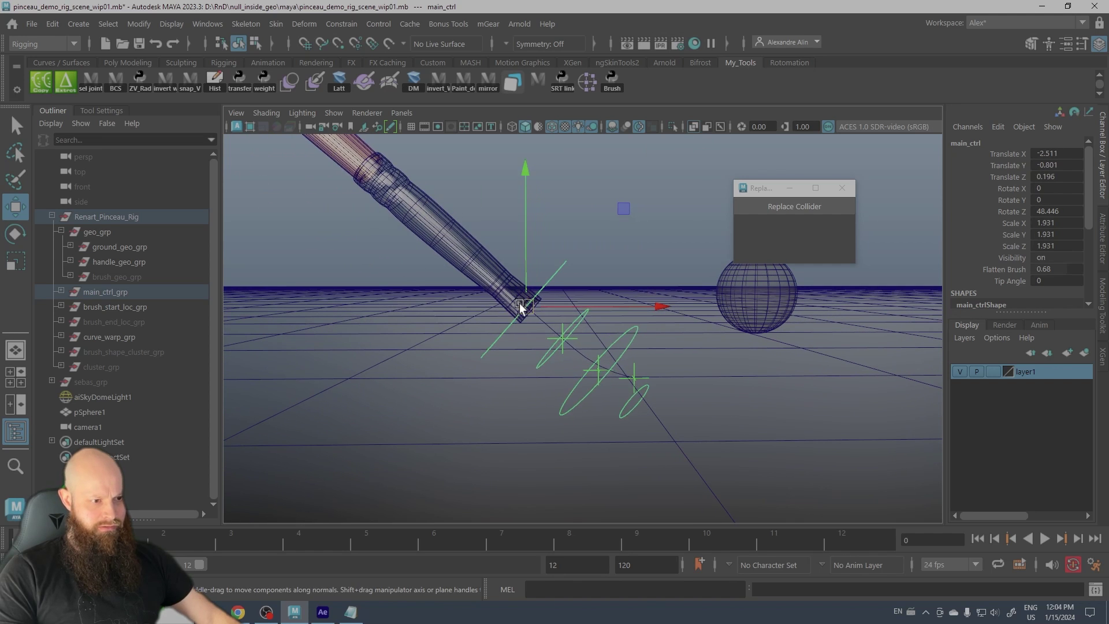
mouse_move(518, 306)
mouse_down()
mouse_move(494, 352)
mouse_move(540, 265)
mouse_move(525, 322)
mouse_move(525, 277)
mouse_move(503, 358)
mouse_move(498, 279)
mouse_move(439, 283)
mouse_move(493, 220)
mouse_move(484, 228)
mouse_up()
alt+right_drag(516, 267, 545, 271)
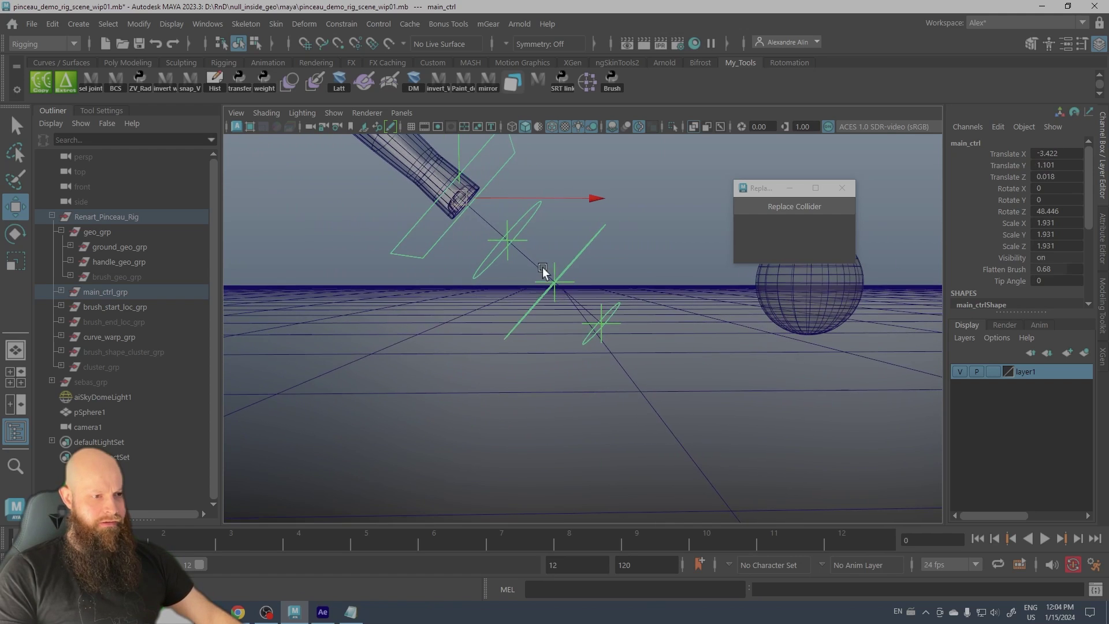
alt+drag(545, 271, 511, 244)
Make cluster_grp visible and select the curve_warp_geo curve running through the locators.
click(532, 262)
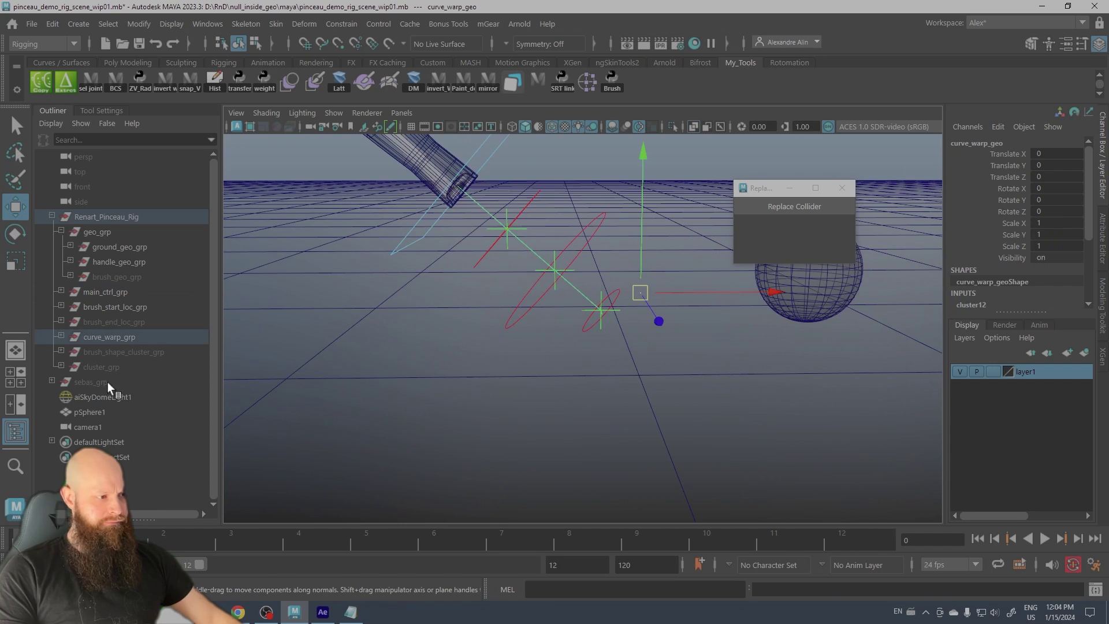
click(106, 370)
click(531, 180)
mouse_move(535, 172)
alt+mouse_down()
mouse_move(508, 174)
mouse_move(527, 227)
mouse_move(503, 196)
mouse_move(508, 268)
mouse_move(403, 280)
mouse_move(521, 287)
mouse_move(530, 267)
mouse_move(511, 176)
mouse_move(530, 192)
mouse_move(520, 258)
alt+mouse_up()
click(520, 253)
click(515, 255)
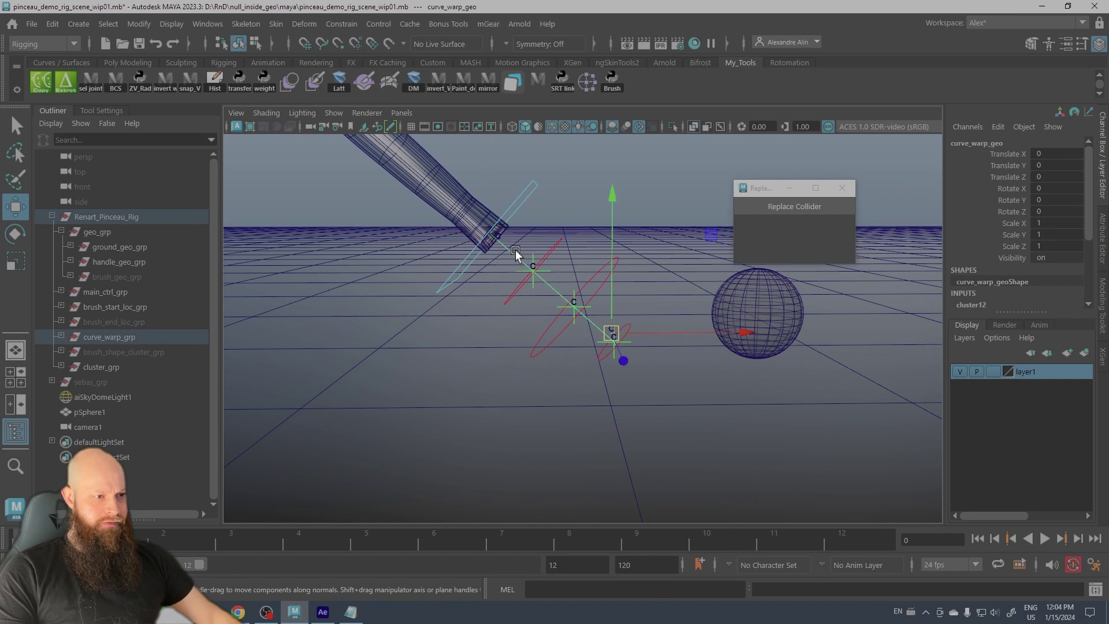
Display the MASH tools and examine how the warp curve, its clusters and the locators relate to the main control.
click(467, 161)
click(466, 64)
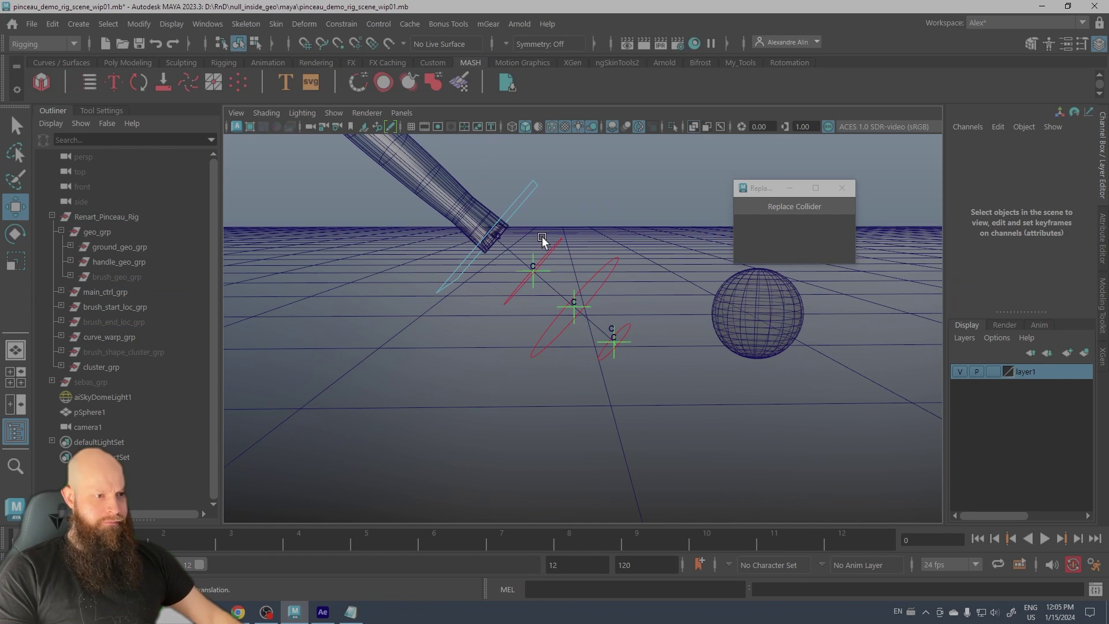
alt+drag(542, 237, 549, 242)
click(549, 216)
alt+middle_drag(606, 259, 574, 249)
alt+right_drag(574, 249, 575, 276)
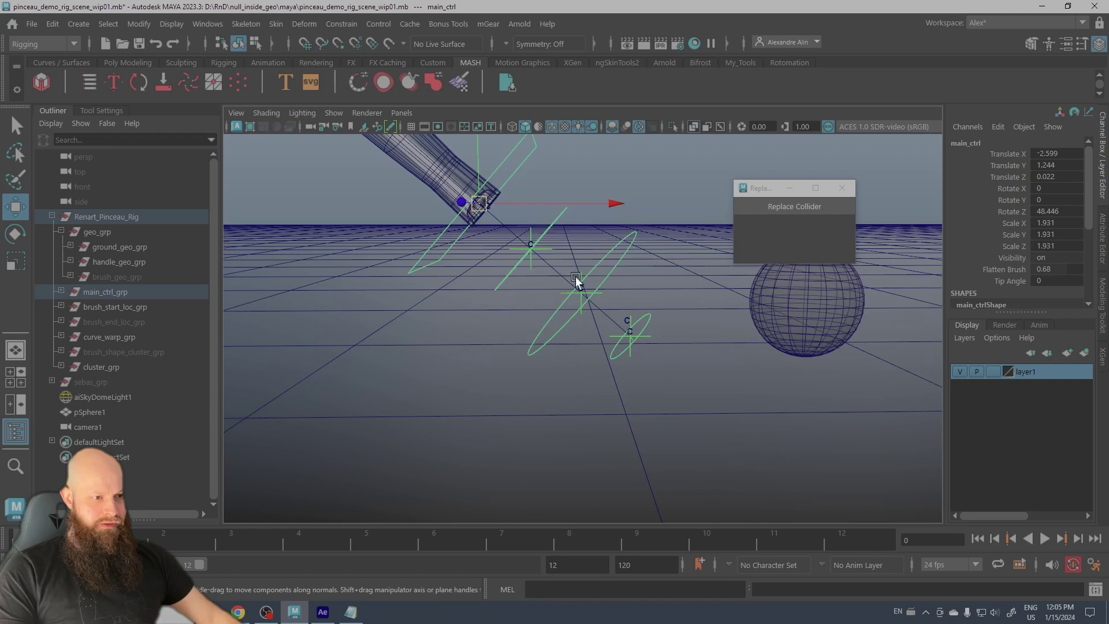
click(580, 297)
click(561, 190)
alt+middle_drag(558, 223, 536, 204)
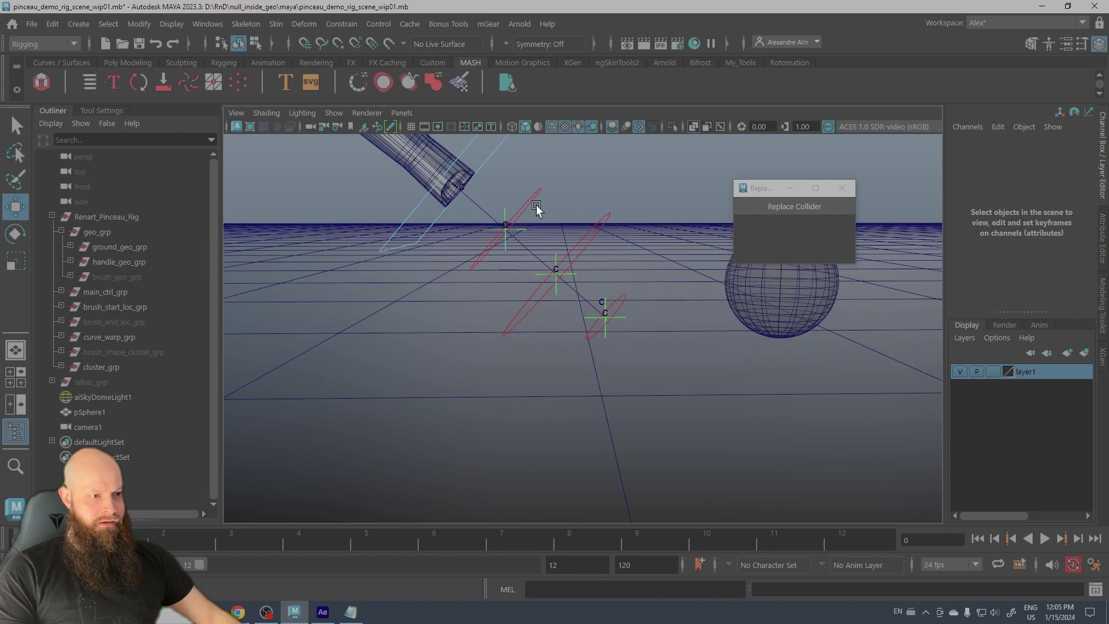
alt+right_drag(536, 205, 544, 231)
mouse_move(522, 210)
alt+mouse_down()
mouse_move(500, 205)
mouse_move(487, 251)
mouse_move(491, 340)
mouse_move(493, 219)
alt+mouse_up()
click(488, 170)
click(555, 156)
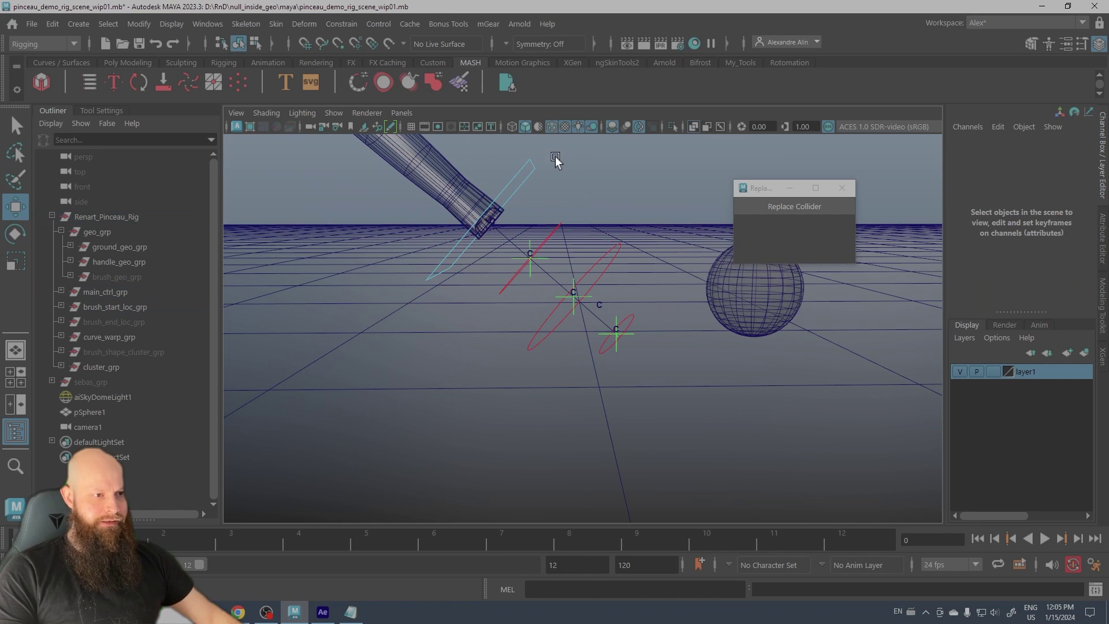
Open the brush_bif_geoShape graph in the Bifrost Graph Editor.
click(195, 26)
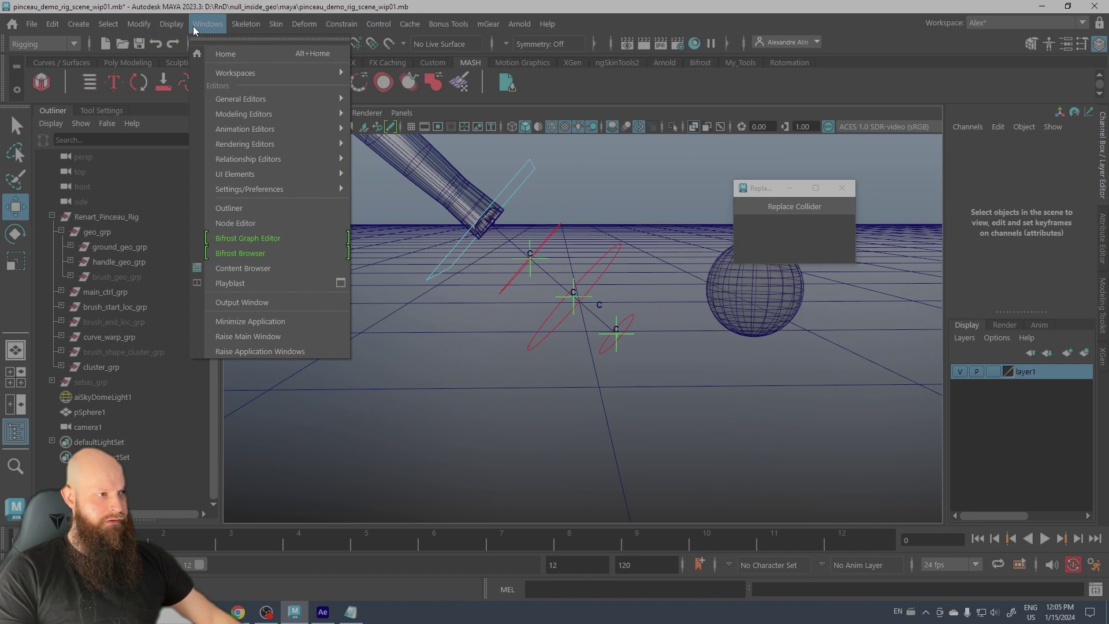
click(245, 238)
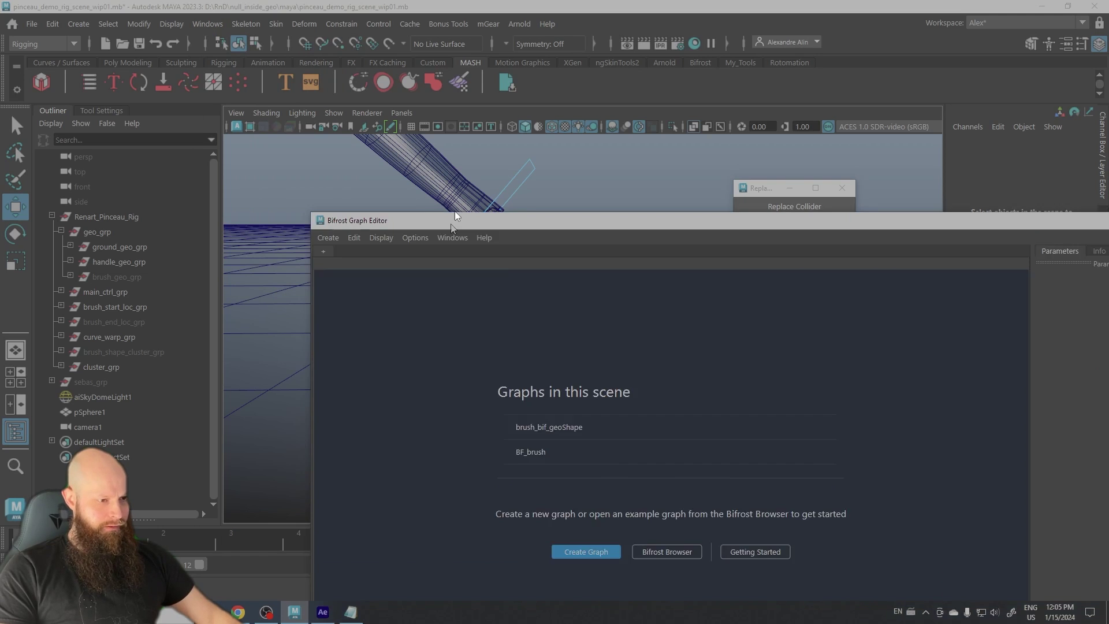
drag(455, 215, 425, 102)
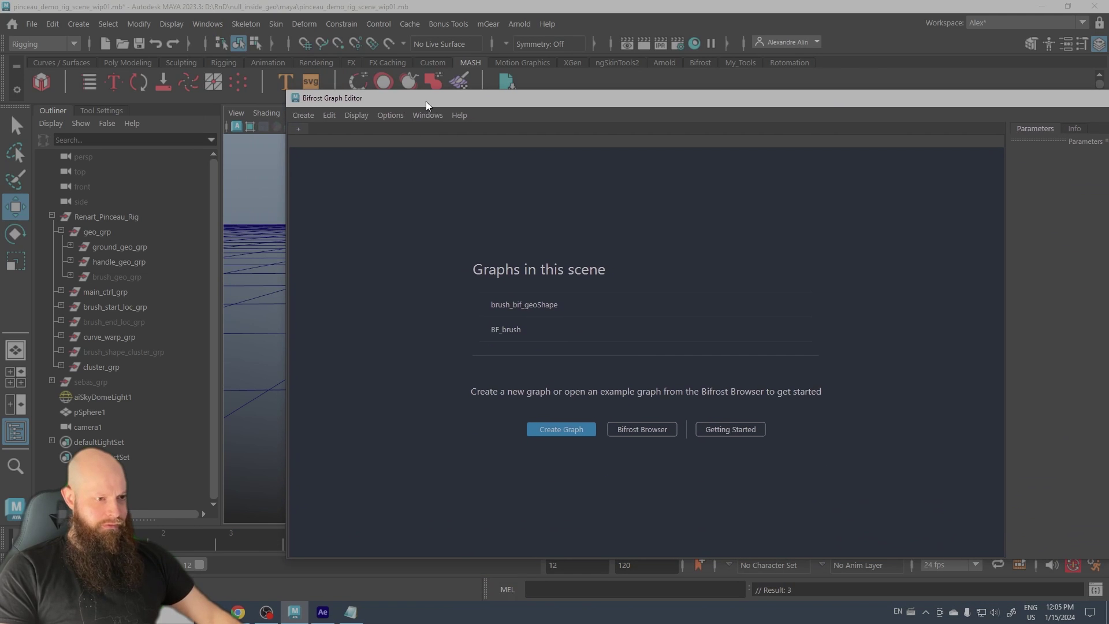
click(514, 306)
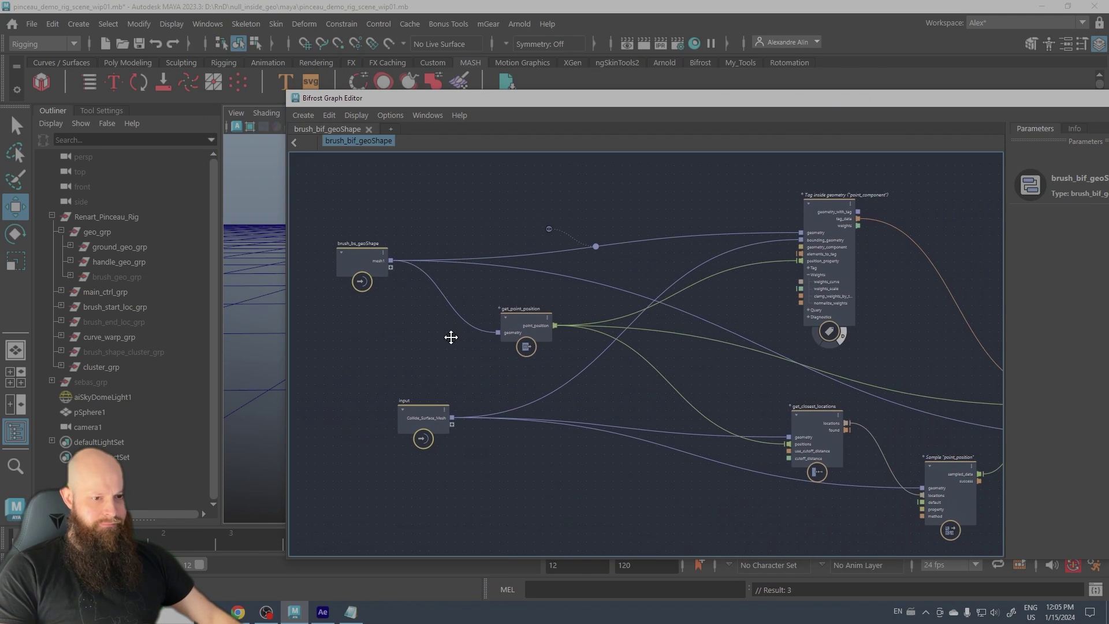
Open the BF_brush graph in a second tab and examine its input locator positions feeding the build_array node.
click(389, 130)
click(410, 150)
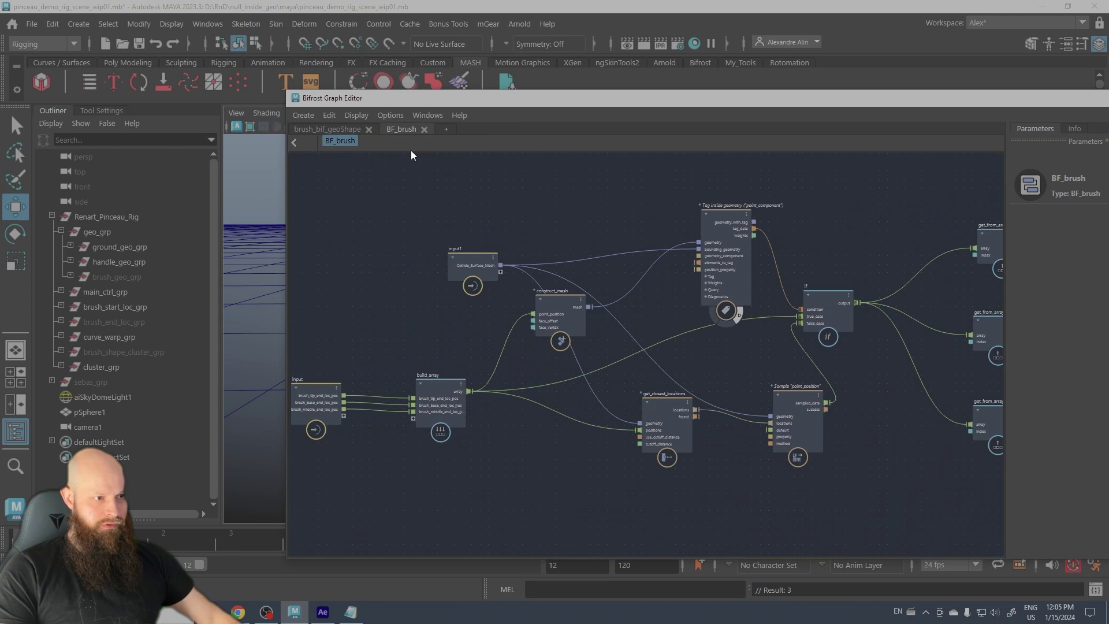
scroll(462, 298, up, 2)
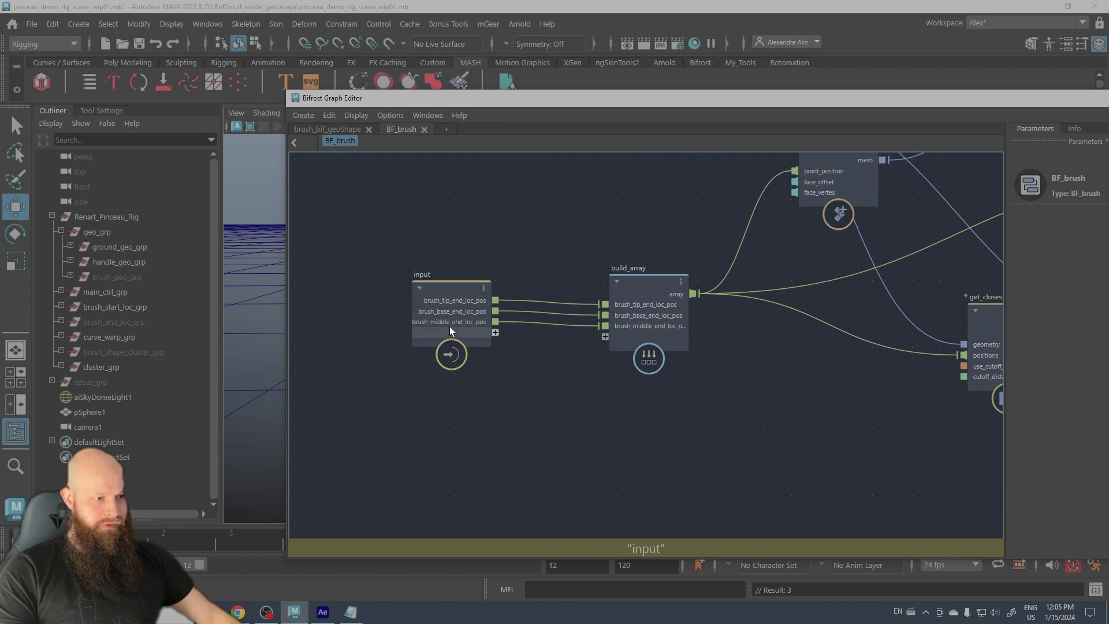
mouse_move(387, 102)
mouse_down()
mouse_move(503, 144)
mouse_move(761, 195)
mouse_move(514, 112)
mouse_move(368, 107)
mouse_up()
alt+middle_drag(560, 264, 428, 305)
middle_drag(583, 276, 483, 334)
Examine the construct_mesh node and its mesh connection into the Tag inside geometry node.
click(598, 293)
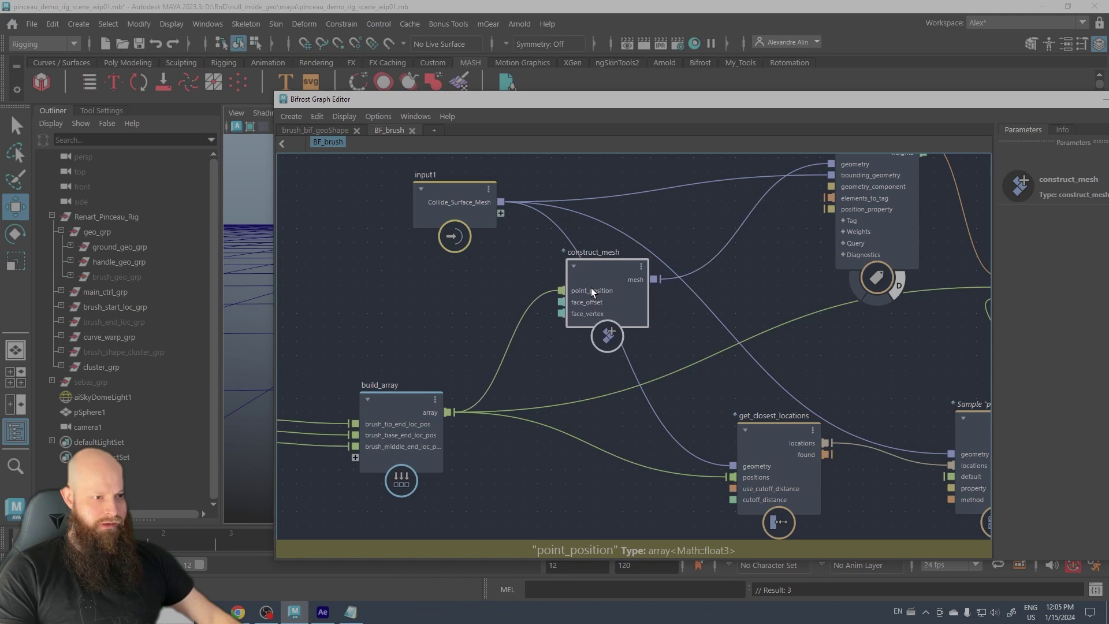
middle_drag(563, 287, 406, 337)
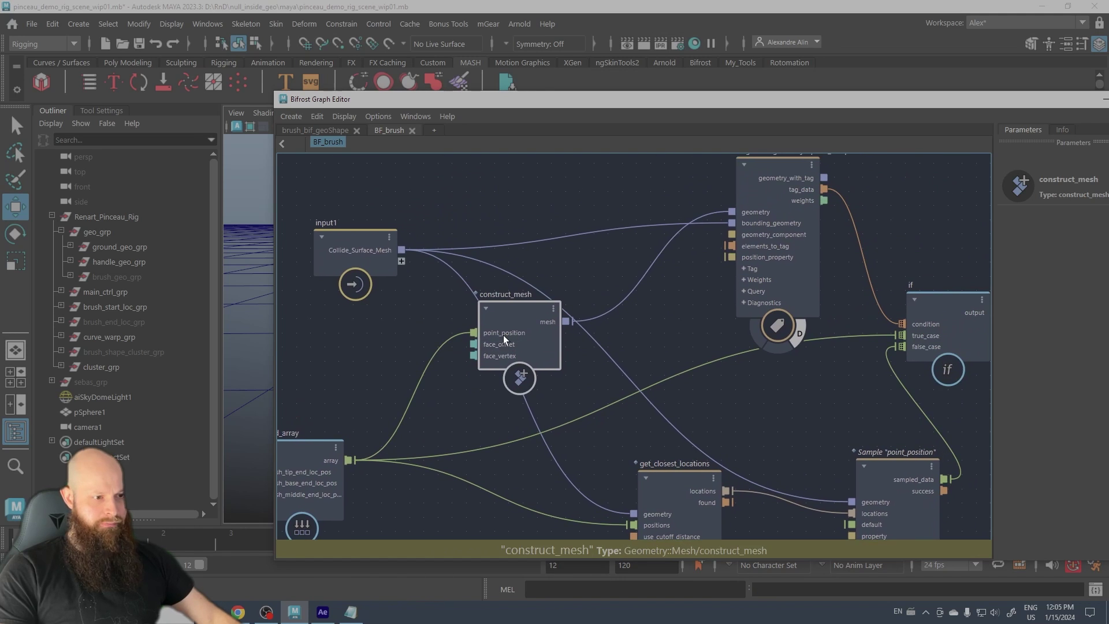
drag(504, 335, 525, 326)
middle_drag(690, 269, 605, 324)
drag(684, 252, 676, 257)
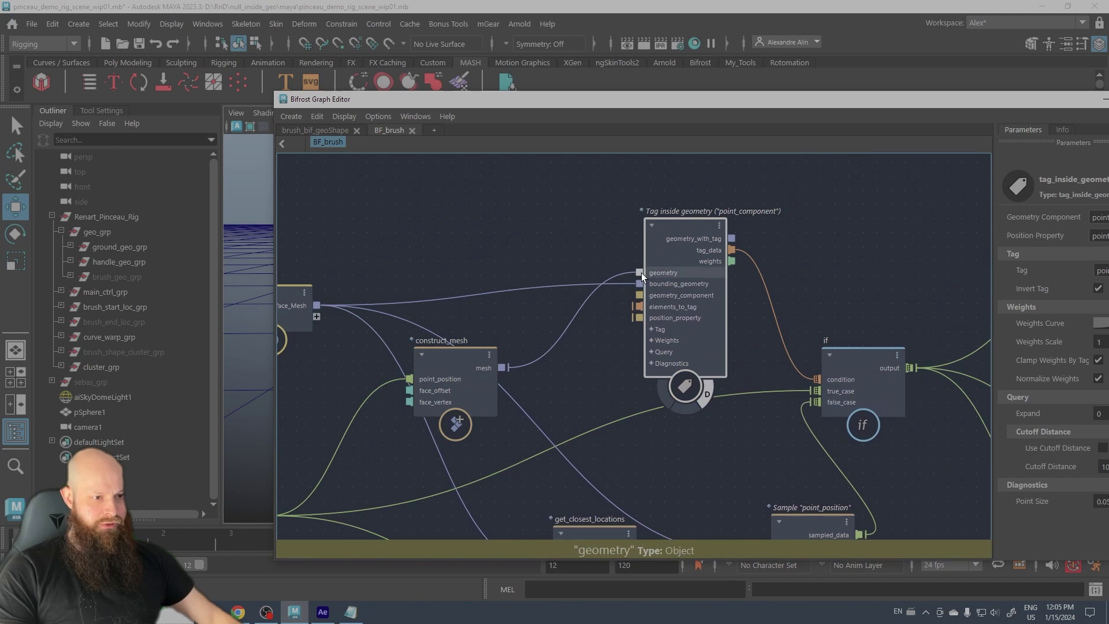
middle_drag(398, 347, 571, 262)
middle_drag(426, 308, 434, 336)
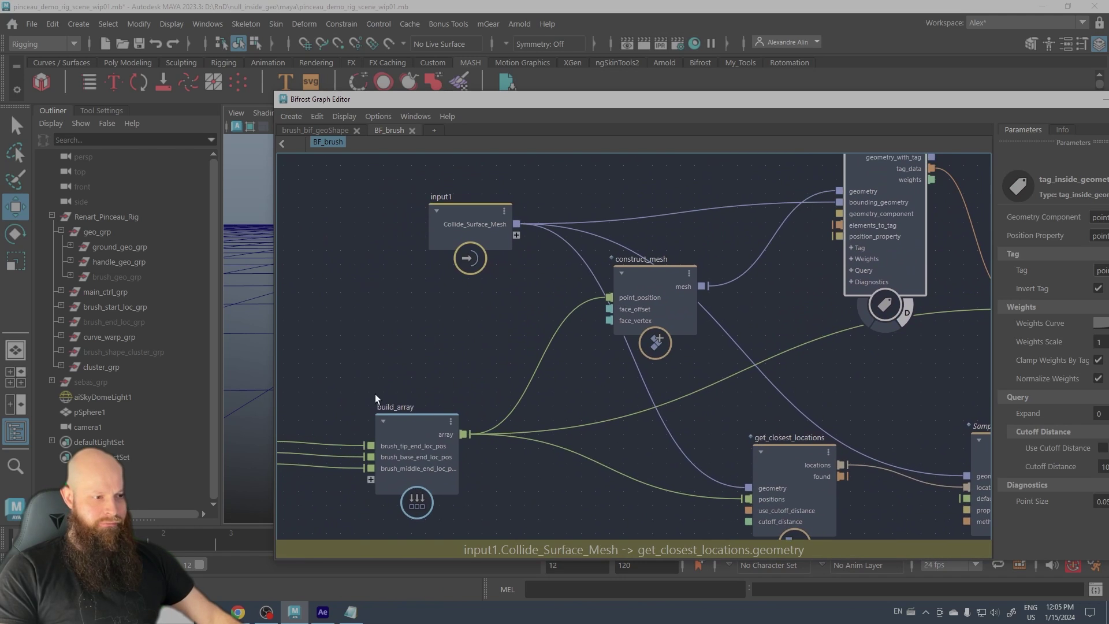
middle_drag(636, 270, 545, 283)
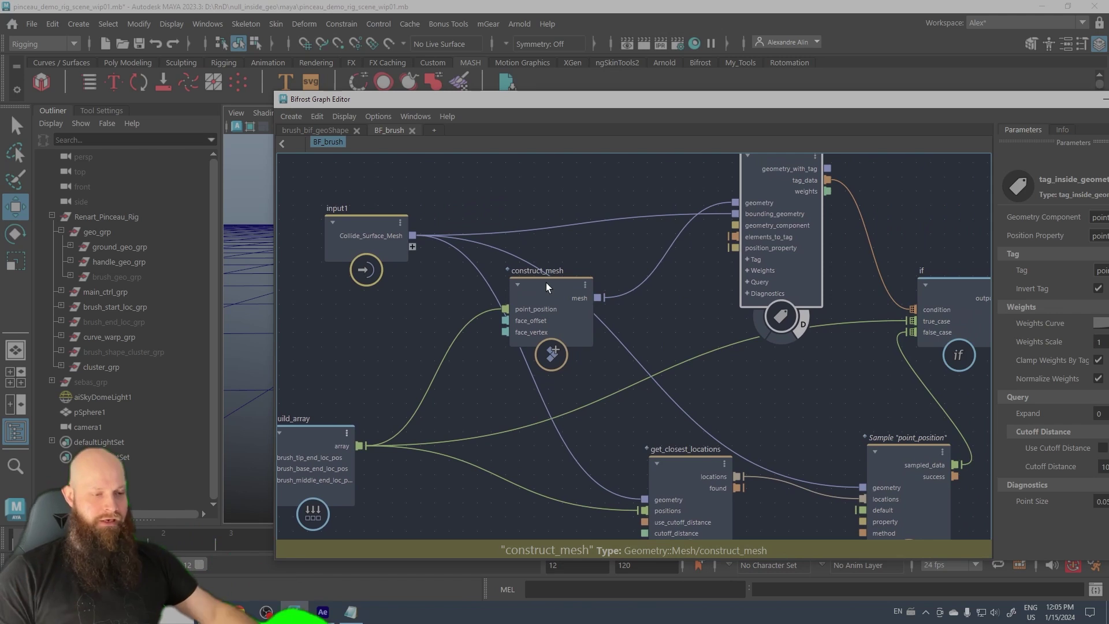
Trace construct_mesh and input1's Collide_Surface_Mesh into the geometry and bounding_geometry inputs of the tag node.
click(557, 309)
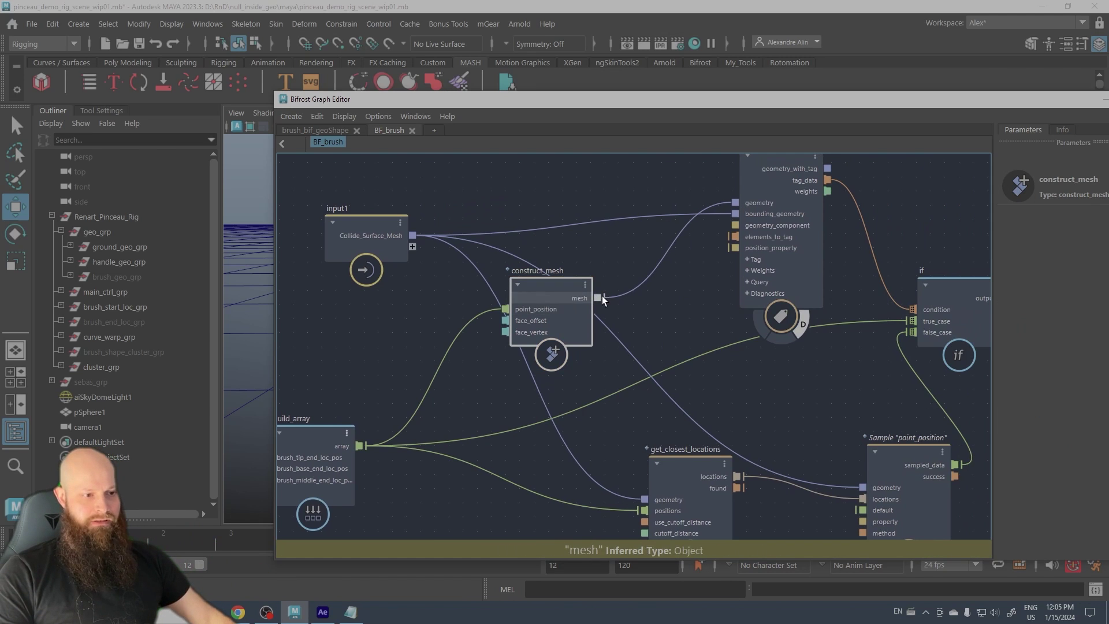
middle_drag(556, 289, 611, 278)
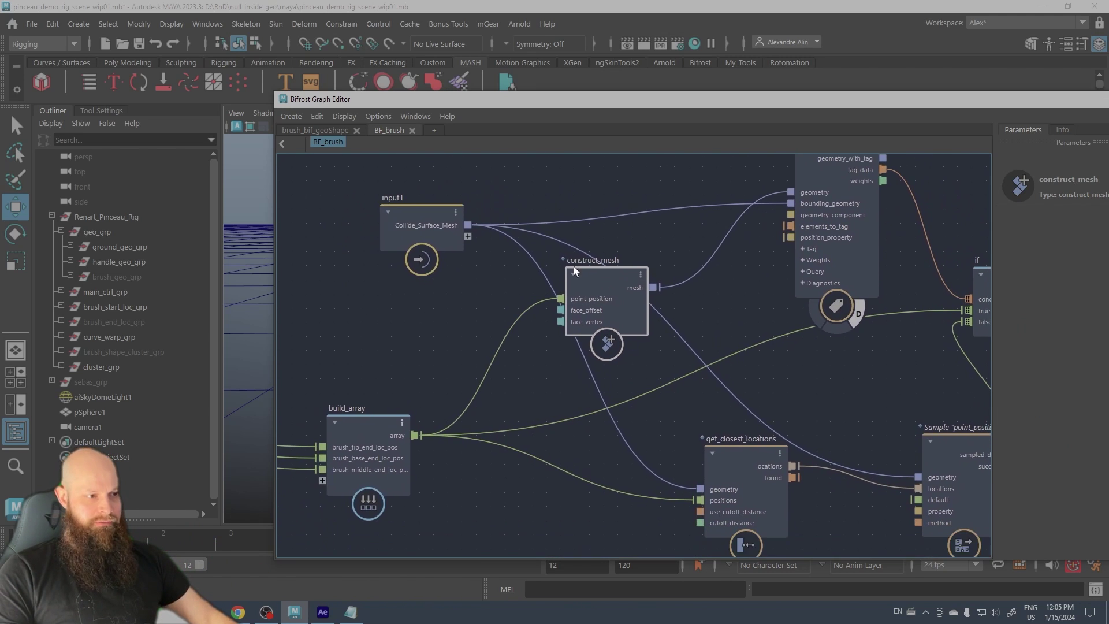
drag(419, 229, 418, 213)
middle_drag(652, 235, 574, 275)
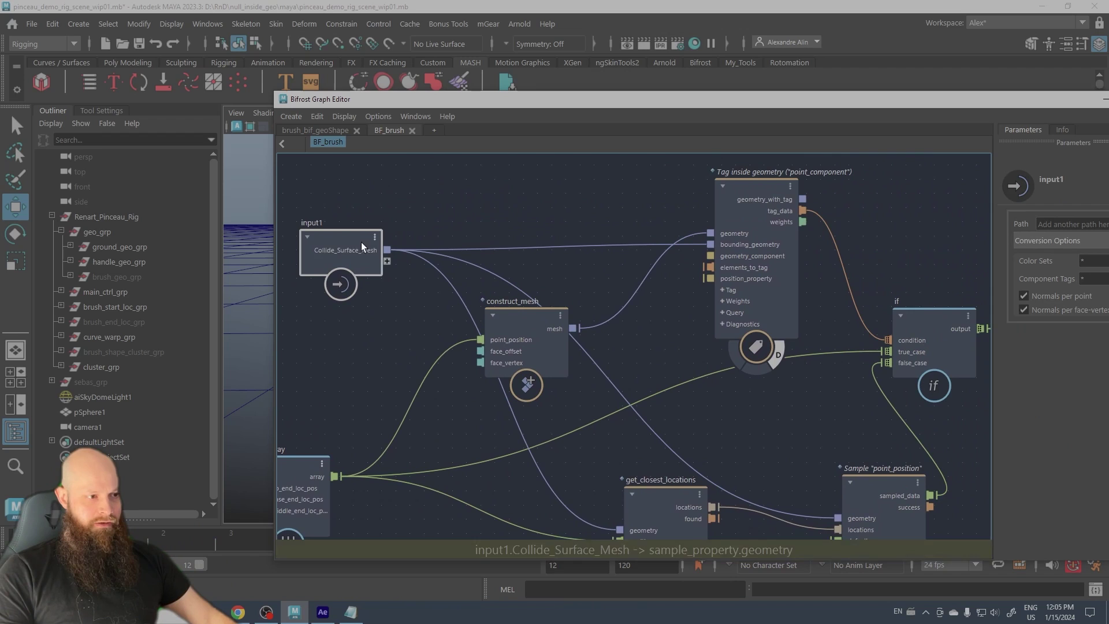
middle_drag(343, 246, 381, 257)
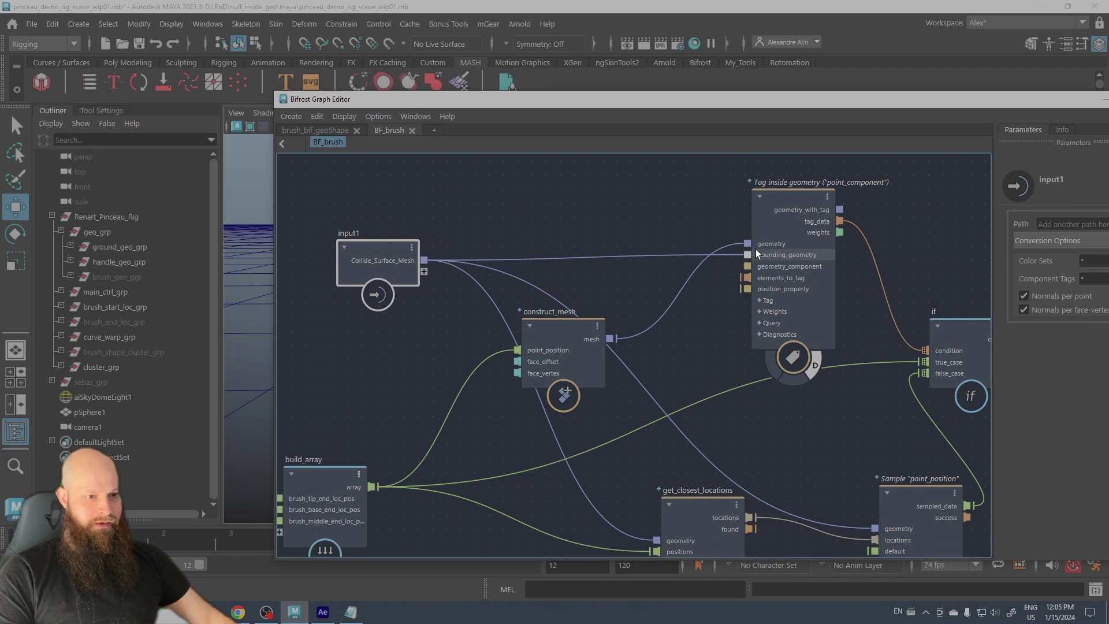
alt+middle_drag(619, 346, 442, 328)
alt+middle_drag(516, 364, 452, 378)
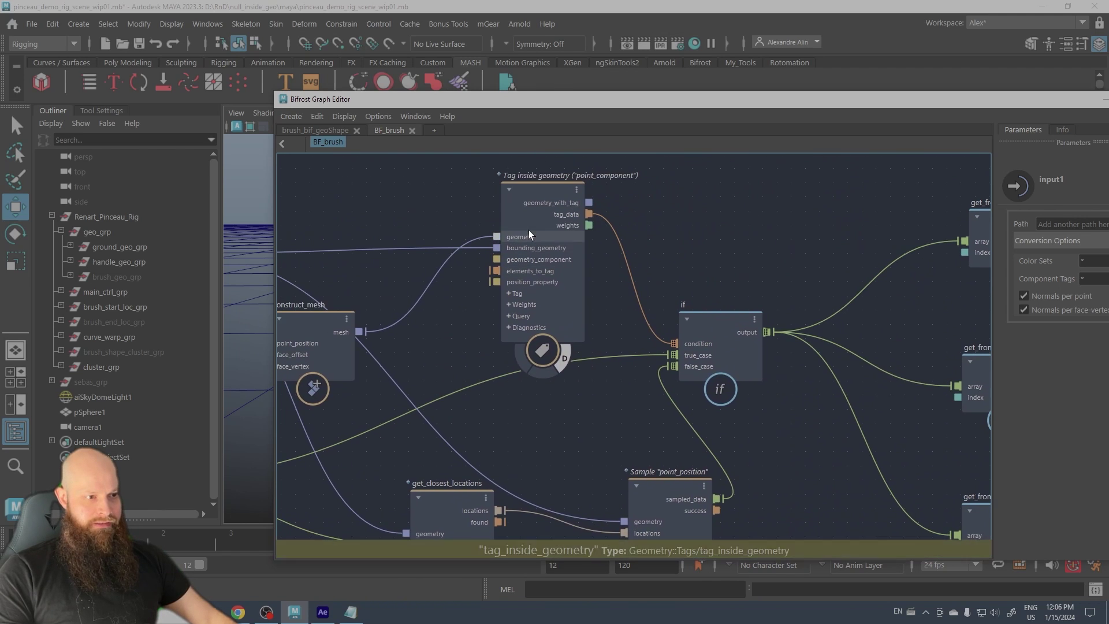
Inspect the Tag inside geometry node, trace its tag_data to the if node's condition, and shift the if node away from the Sample node.
click(528, 230)
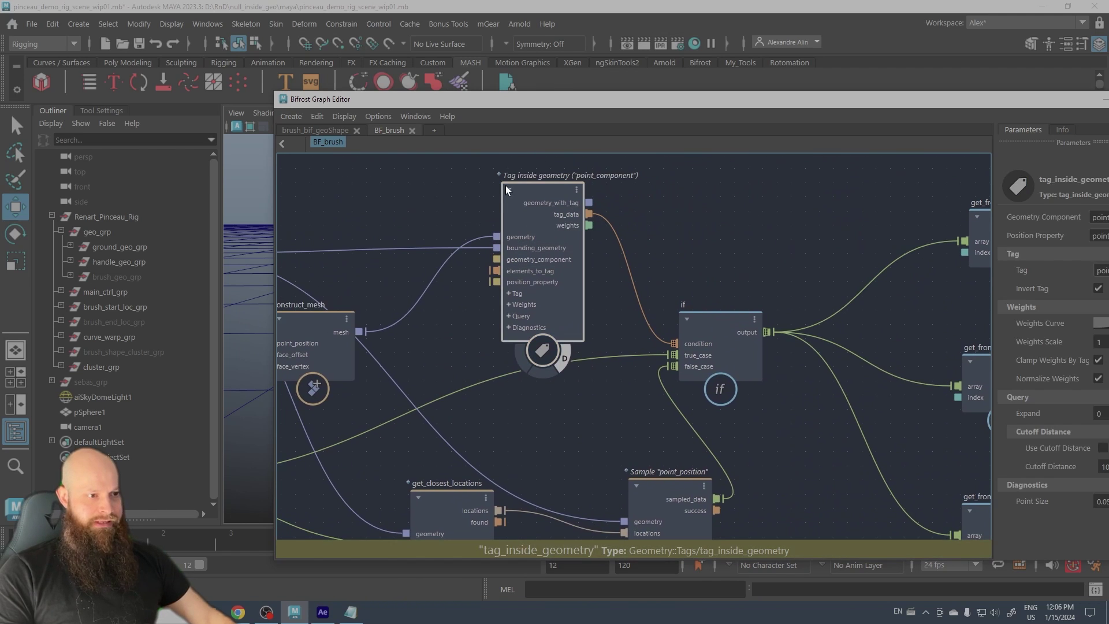
drag(481, 99, 524, 105)
middle_drag(421, 221, 506, 210)
middle_drag(448, 301, 541, 309)
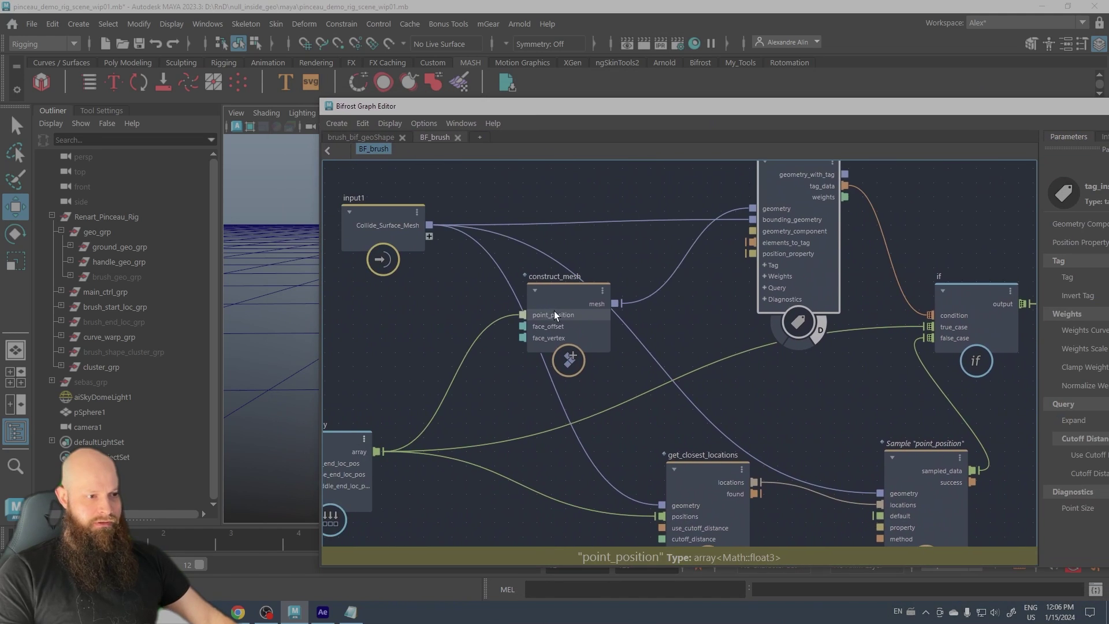
middle_drag(401, 379, 614, 332)
middle_drag(771, 277, 626, 340)
middle_drag(769, 257, 654, 279)
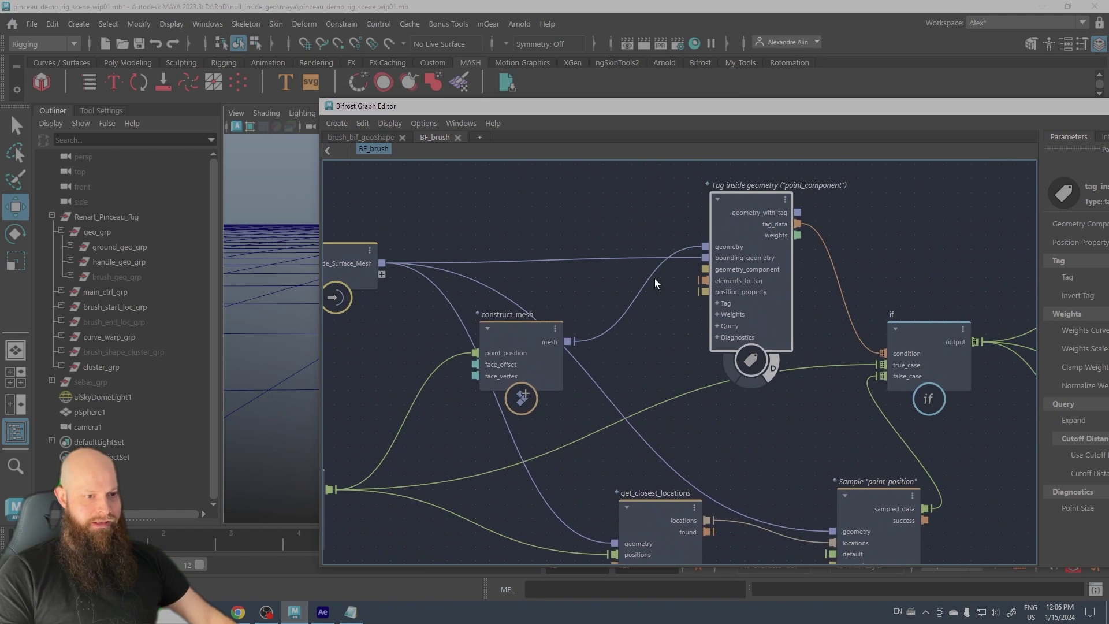
middle_drag(767, 214, 530, 193)
drag(736, 314, 813, 319)
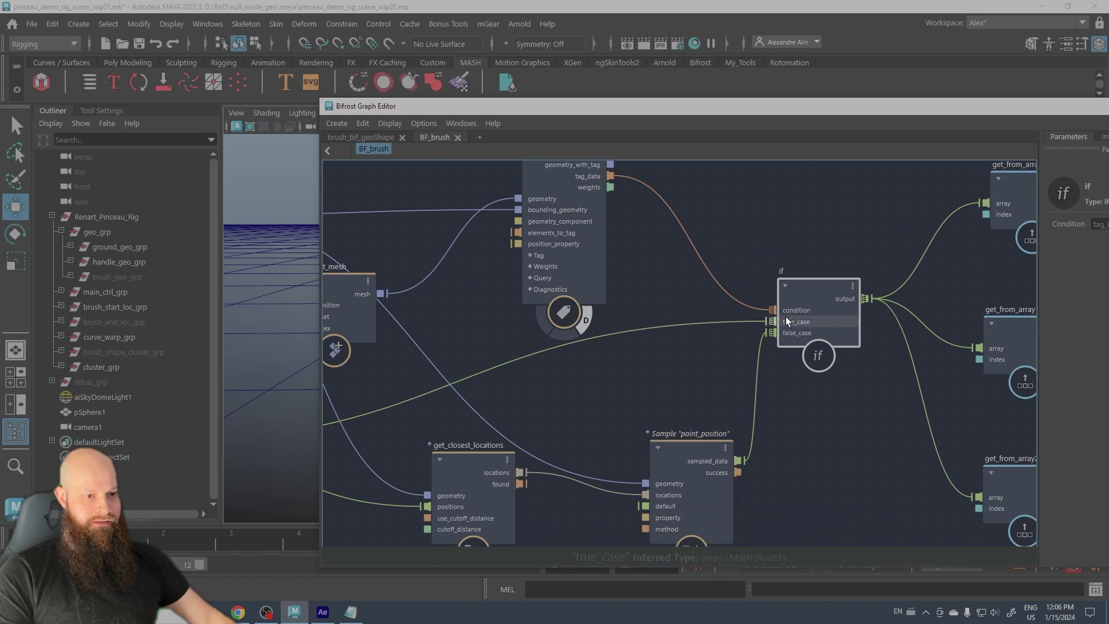
Examine the get_closest_locations and Sample "point_position" nodes and trace sampled_data to the if node's false_case.
middle_drag(695, 301, 708, 332)
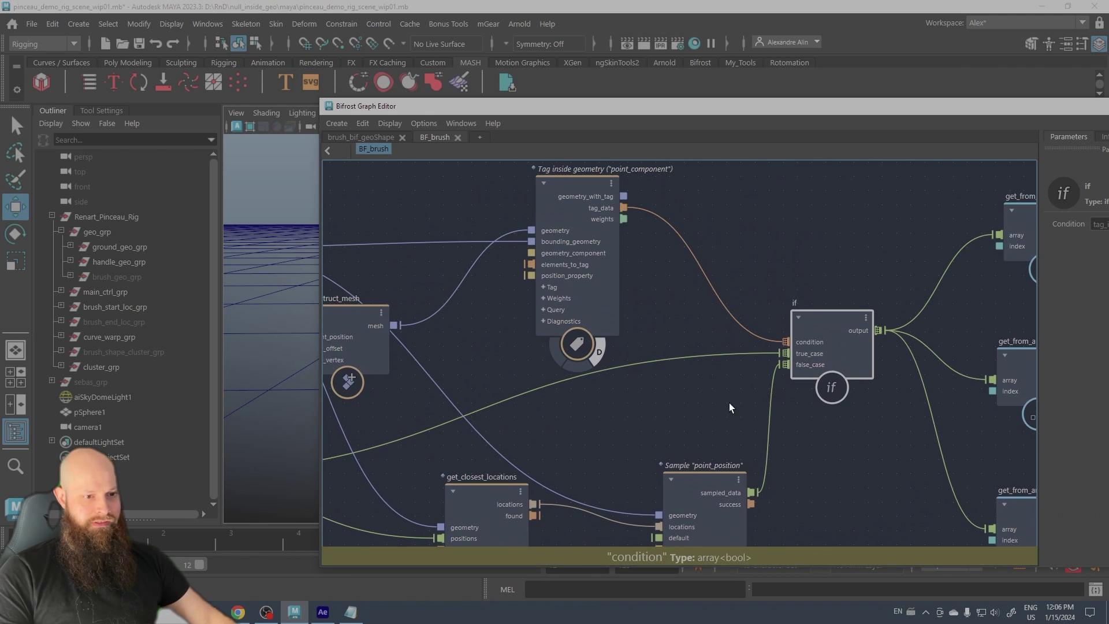
middle_drag(724, 400, 781, 205)
drag(747, 321, 738, 299)
scroll(682, 369, down, 1)
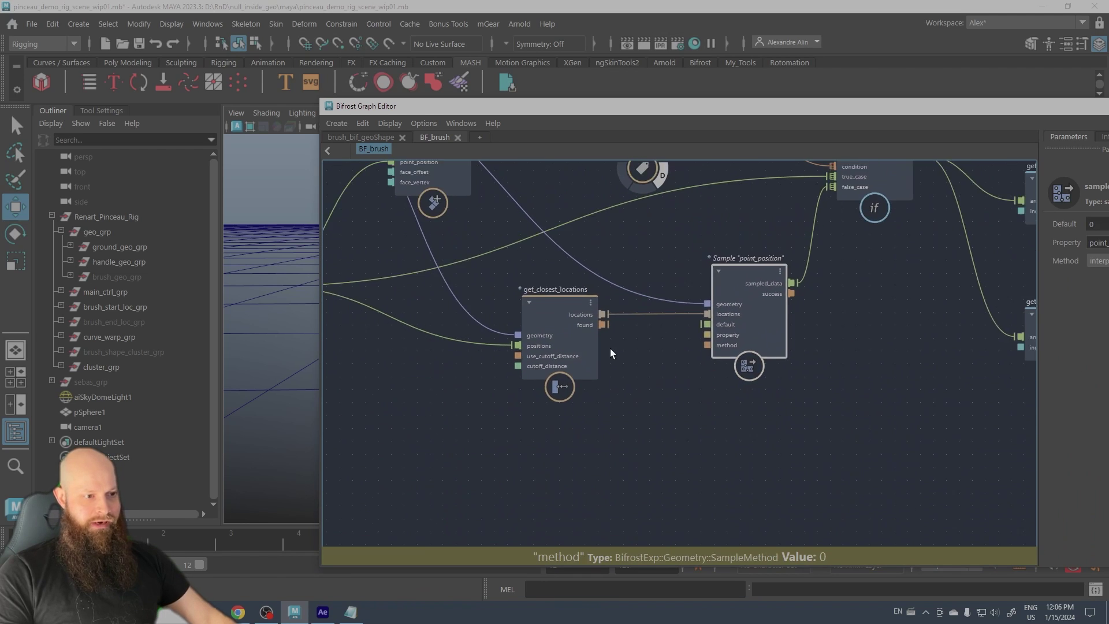
middle_drag(616, 391, 775, 396)
scroll(774, 397, up, 3)
middle_drag(722, 359, 763, 401)
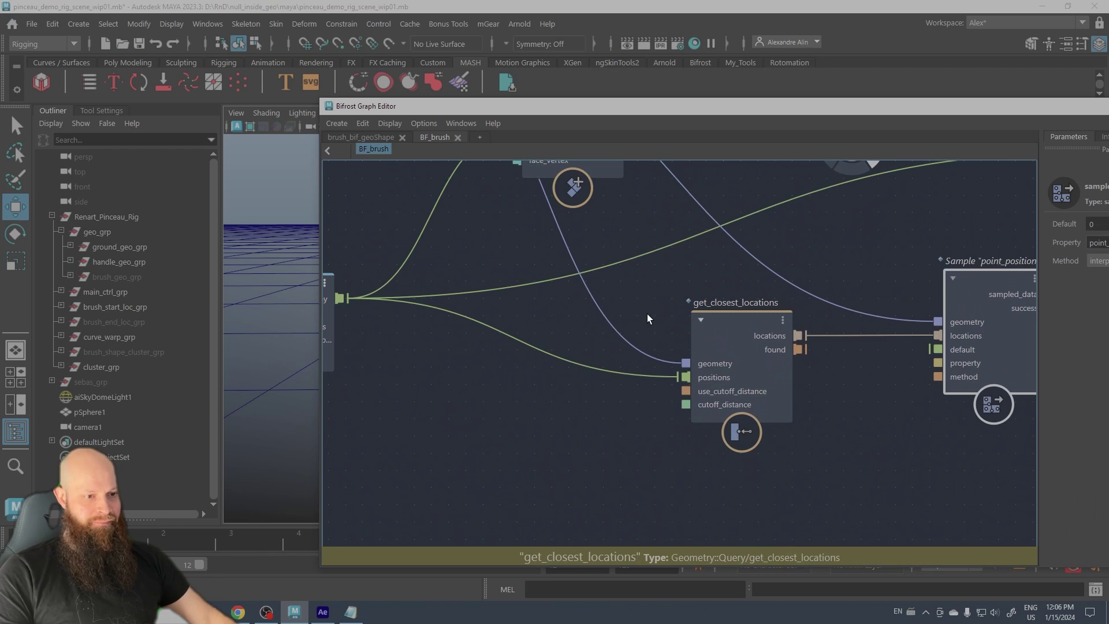
scroll(622, 263, down, 3)
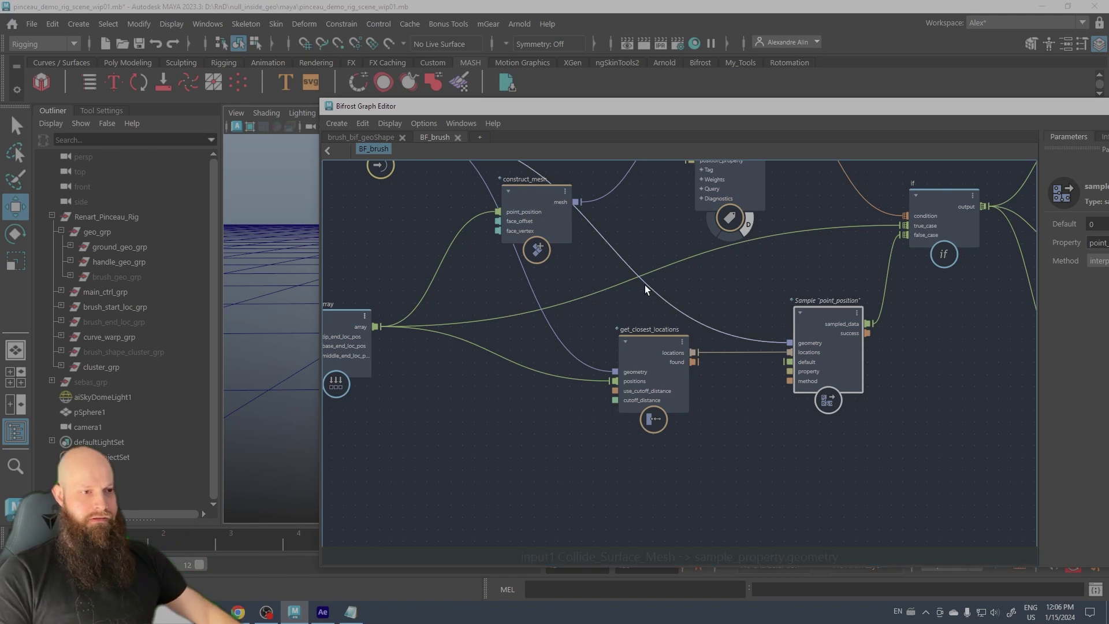
alt+middle_drag(793, 261, 475, 304)
scroll(573, 368, down, 2)
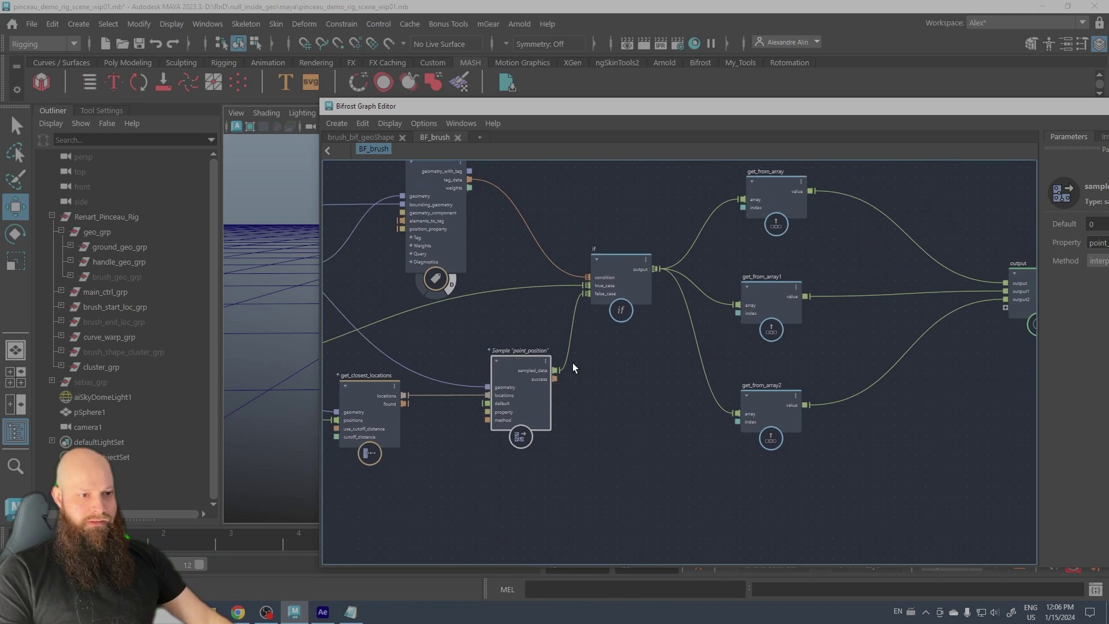
Move the three get_from_array nodes closer together between the if node and the output node.
drag(768, 197, 764, 212)
drag(790, 294, 780, 290)
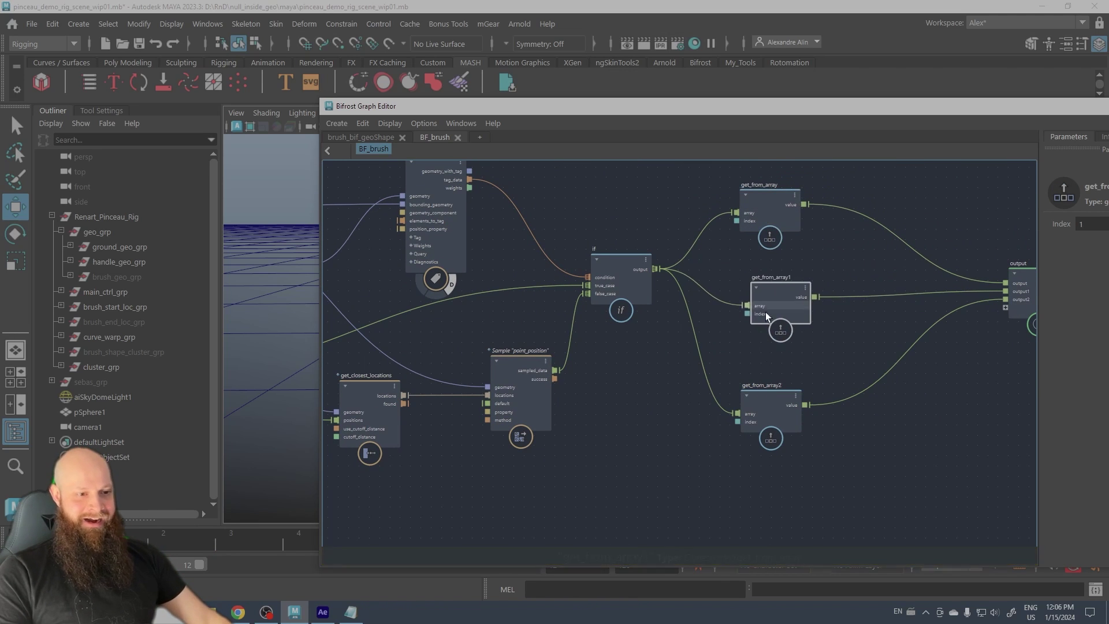
drag(767, 400, 770, 384)
click(518, 244)
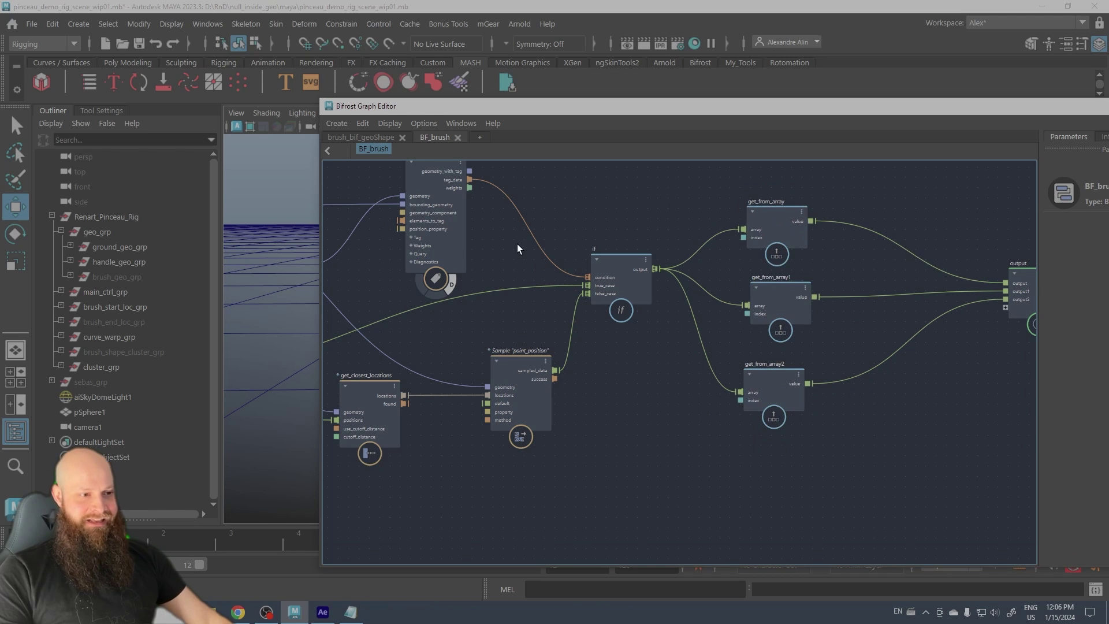
alt+middle_drag(516, 238, 469, 267)
scroll(610, 247, up, 1)
alt+middle_drag(639, 254, 563, 214)
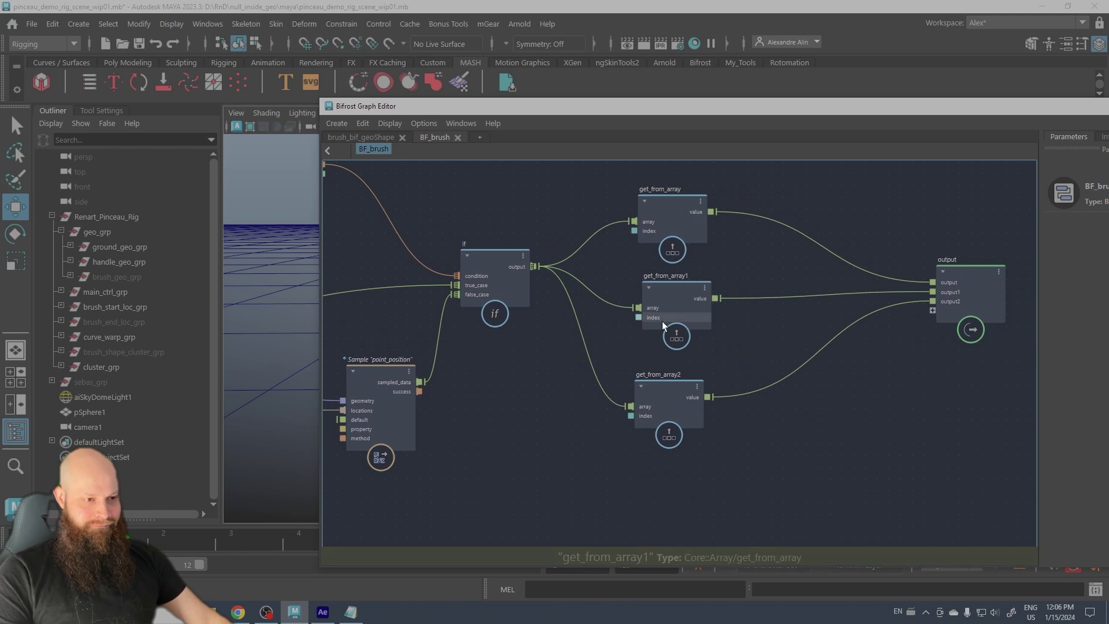
drag(651, 210, 647, 216)
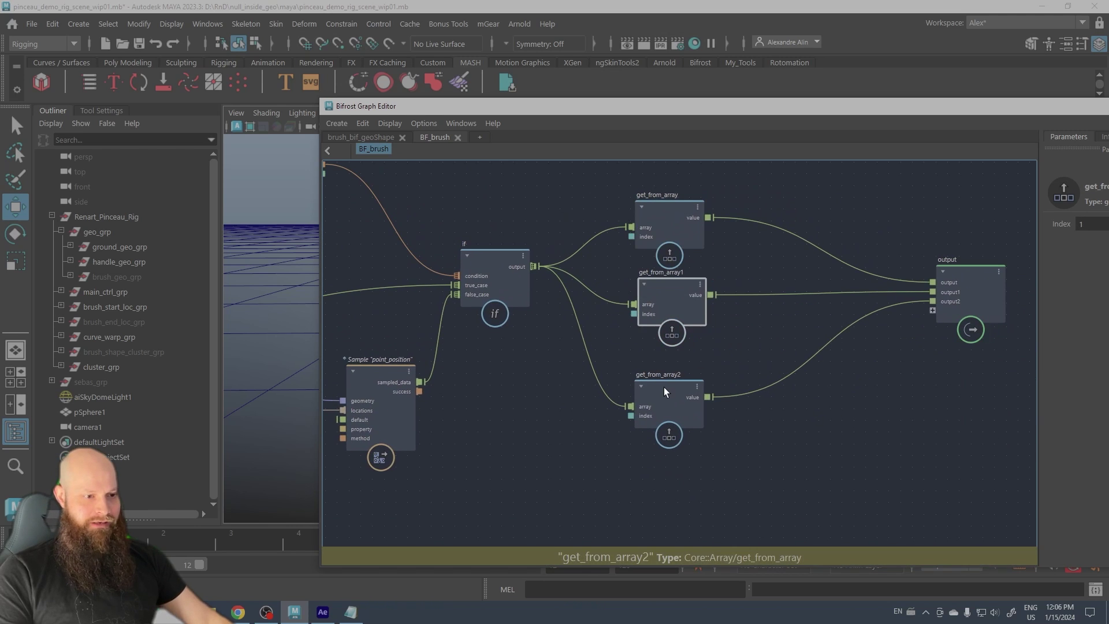
drag(664, 391, 672, 372)
Trace the get_from_array values into the output node, and relate the outputs to the brush locators in the viewport.
mouse_move(549, 215)
alt+middle_down()
mouse_move(636, 238)
mouse_move(554, 231)
mouse_move(639, 231)
alt+middle_up()
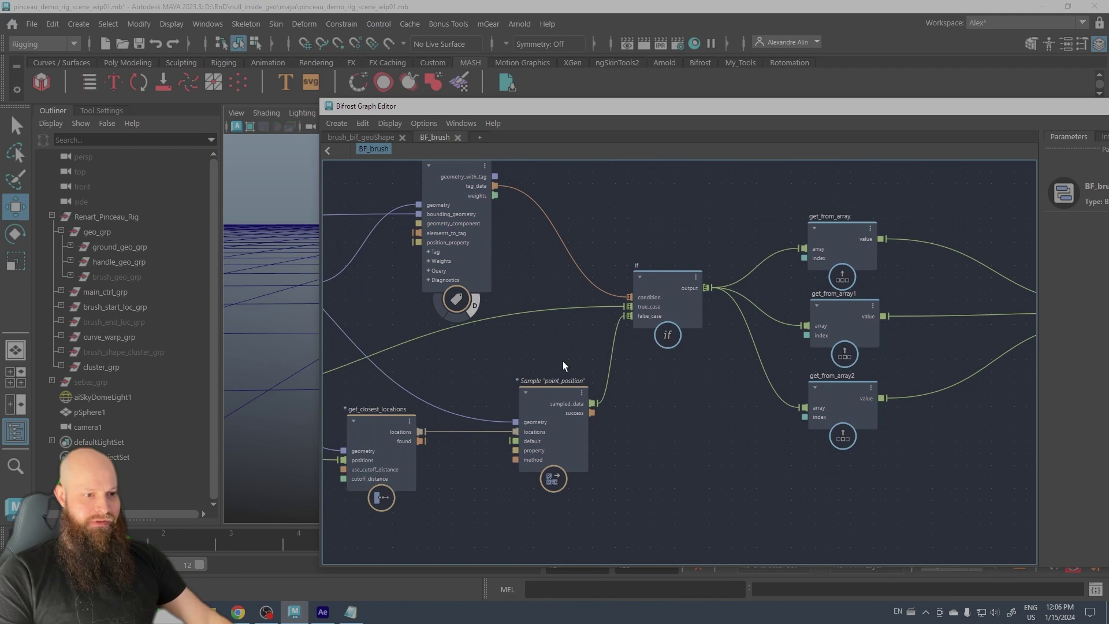
middle_drag(799, 262, 539, 238)
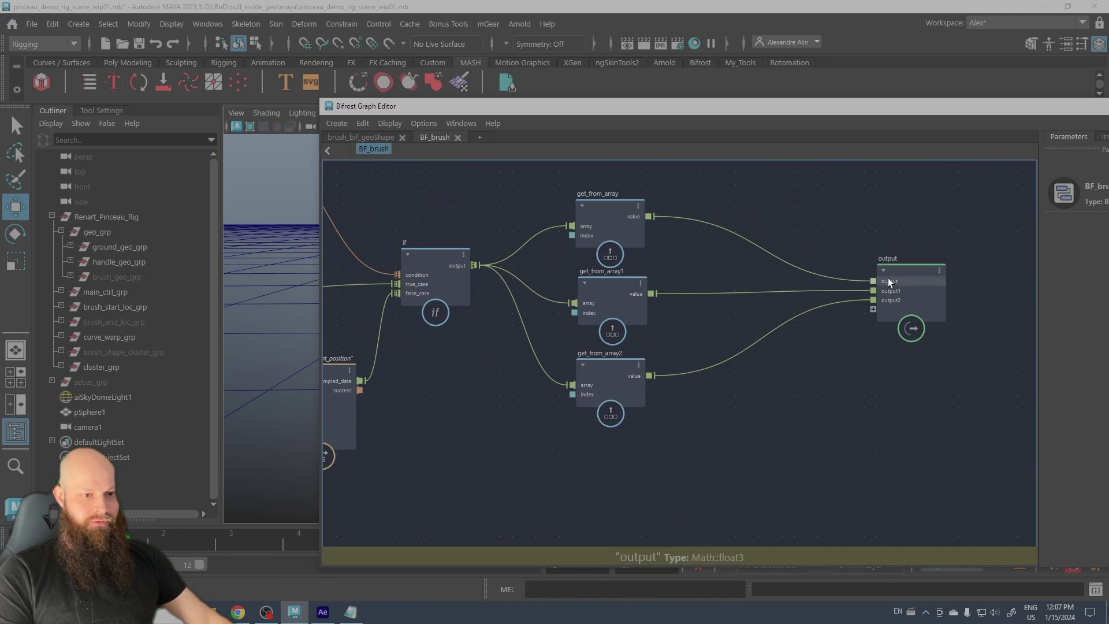
drag(614, 107, 618, 383)
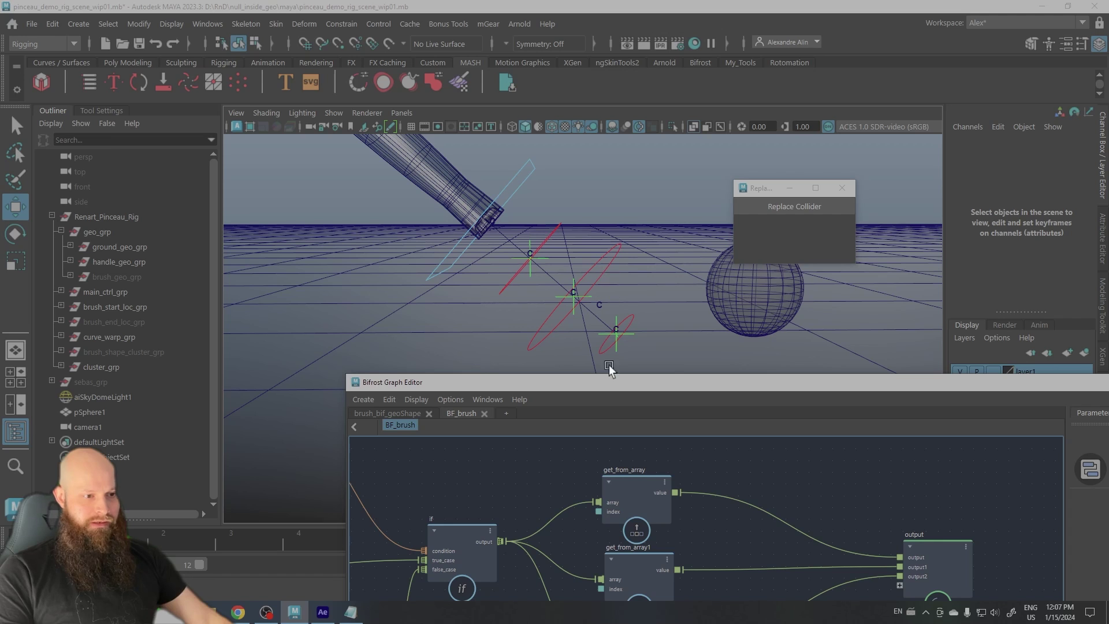
drag(611, 383, 612, 151)
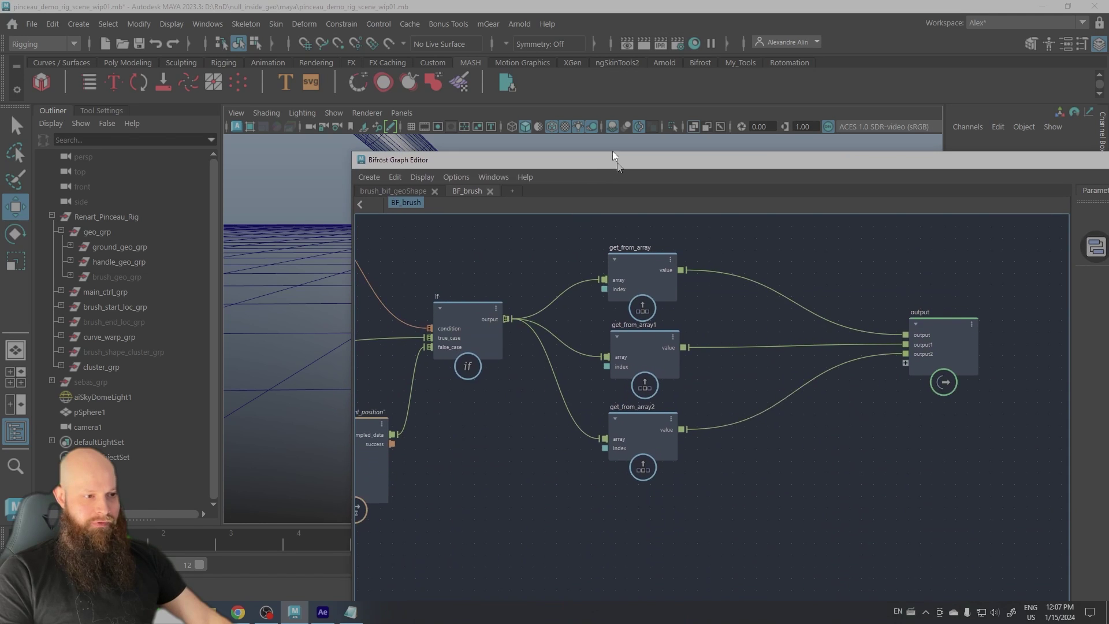
Switch to the brush_bif_geoShape graph and examine how its brush mesh and Collide_Surface_Mesh inputs feed the other nodes.
click(404, 184)
alt+middle_drag(532, 279, 431, 267)
alt+right_drag(562, 254, 520, 263)
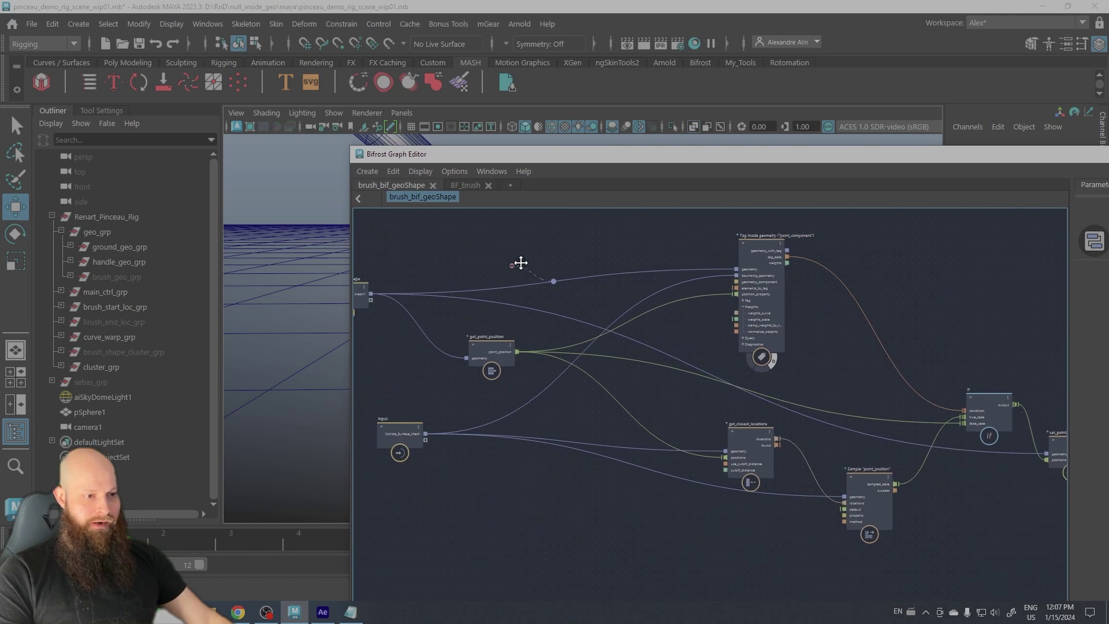
alt+middle_drag(520, 263, 458, 268)
alt+right_drag(522, 260, 511, 259)
alt+middle_drag(515, 258, 683, 262)
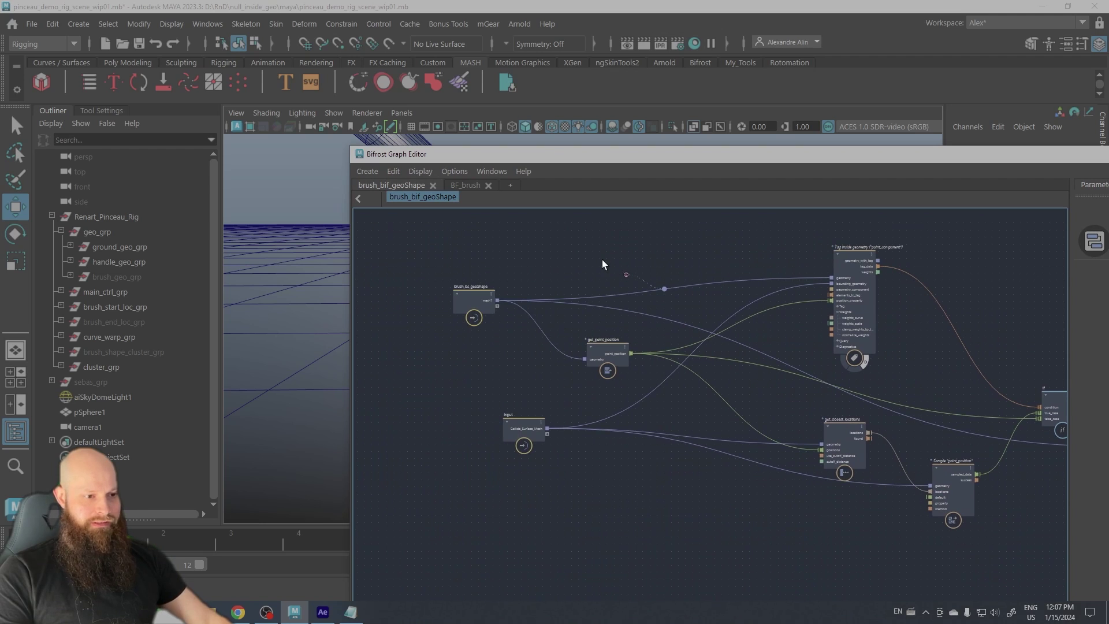
alt+middle_drag(577, 266, 532, 250)
alt+right_drag(522, 253, 579, 298)
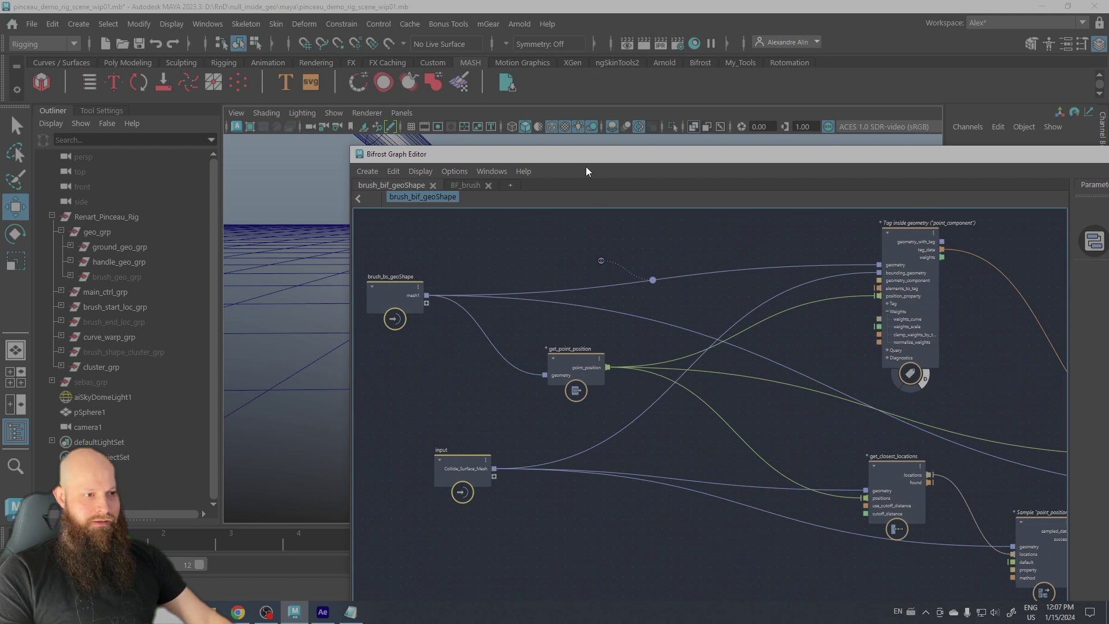
Move the Bifrost Graph Editor clear of the brush in the viewport and unhide brush_geo_grp.
drag(586, 166, 565, 428)
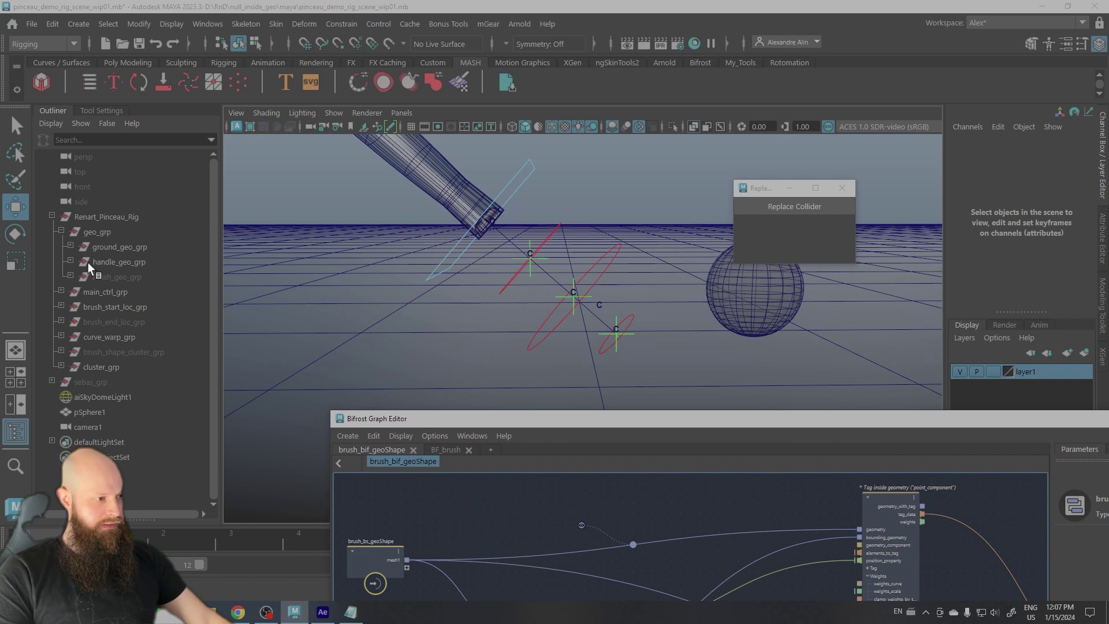
click(106, 278)
key(shift+h)
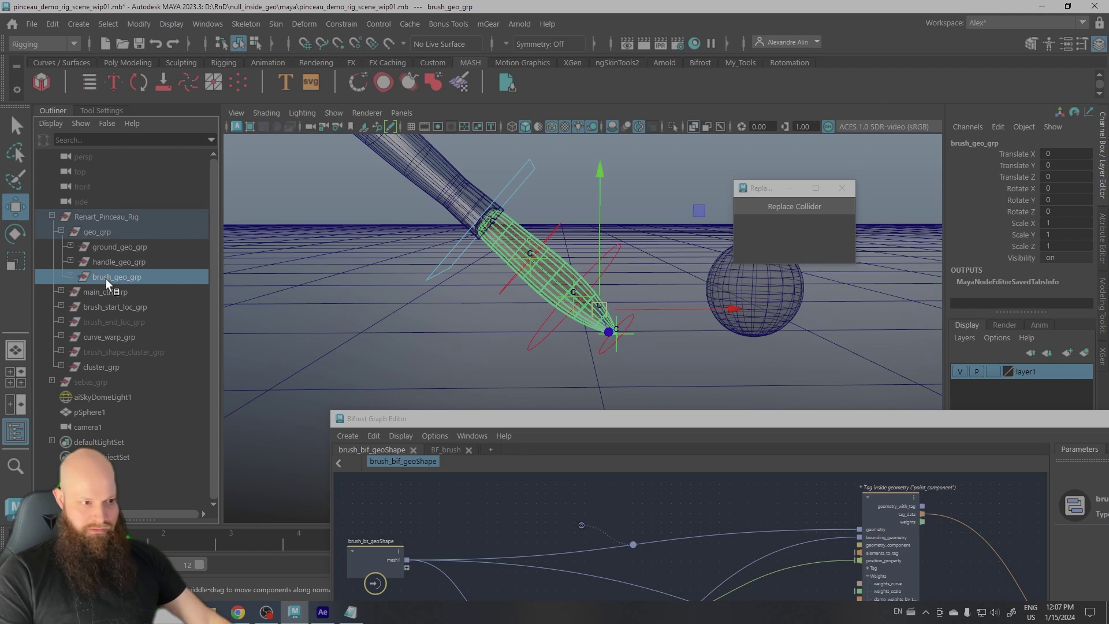
Inside brush_geo_grp, hide brush_render_geo_grp and show brush_in_geo_grp.
click(70, 276)
click(127, 337)
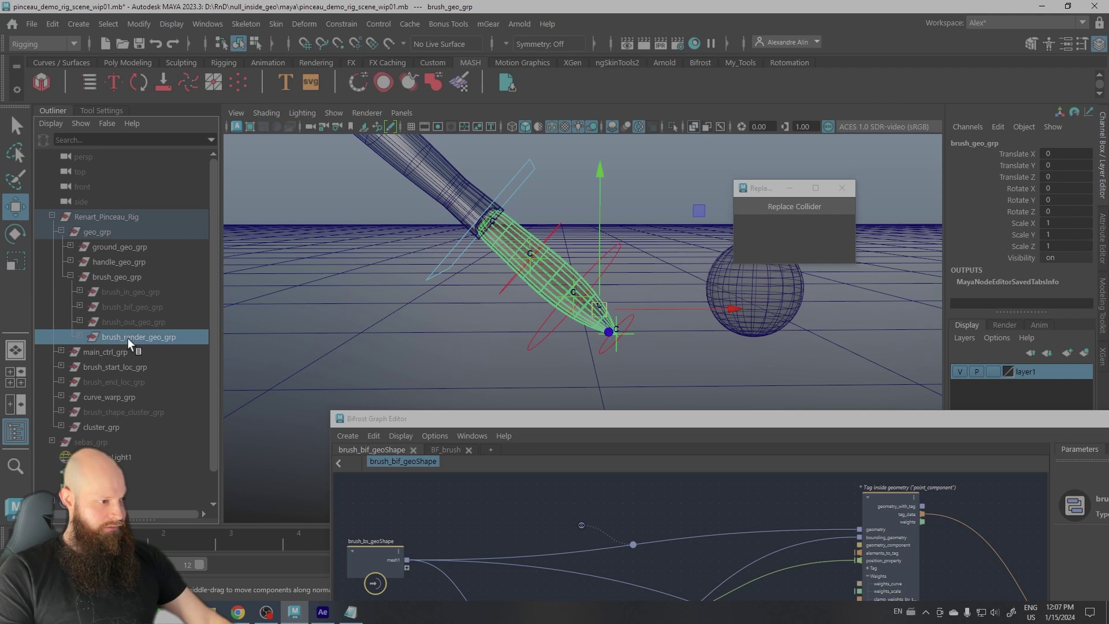
key(ctrl+h)
click(117, 291)
key(shift+h)
click(466, 321)
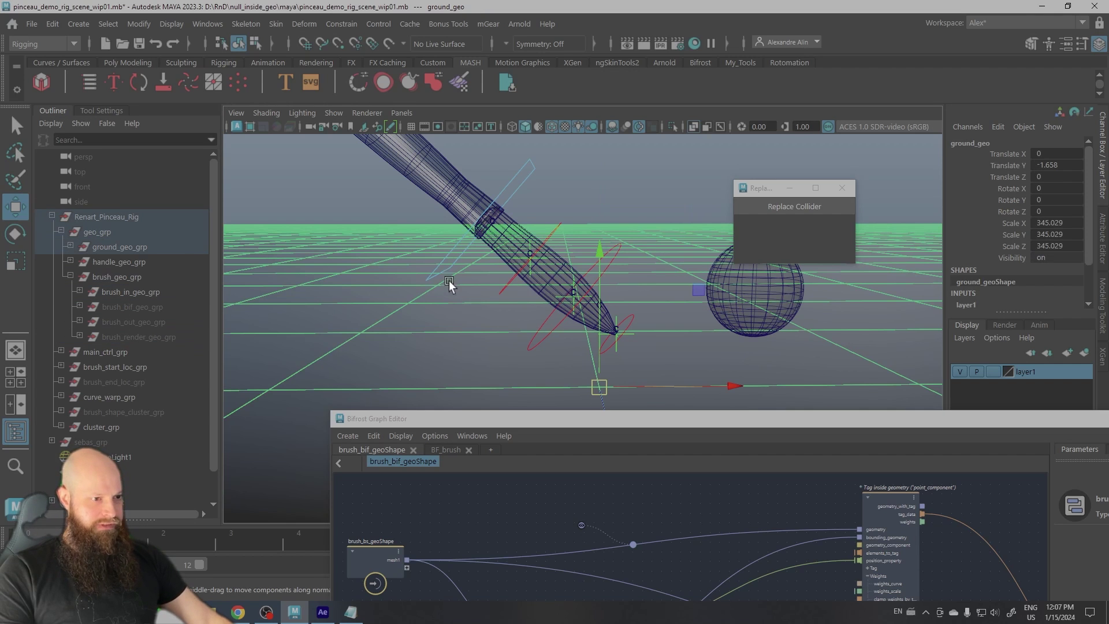
click(144, 293)
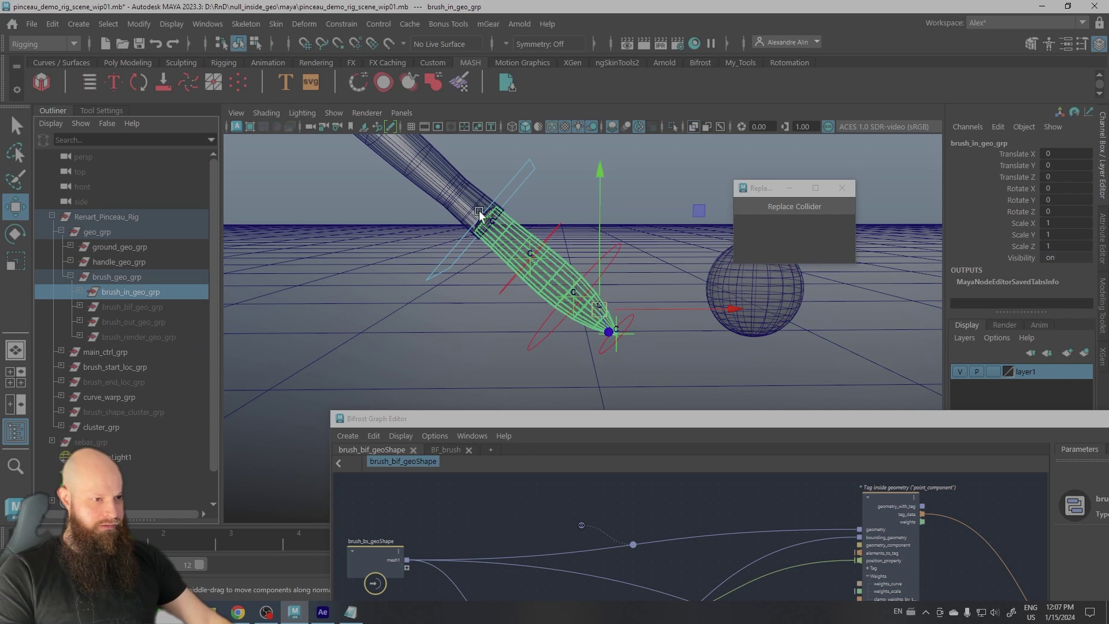
Move main_ctrl against the ground to bend the input brush geometry, ending at about Translate -2.895, -1.701, 0.51.
click(510, 187)
drag(489, 224, 491, 304)
mouse_move(492, 348)
alt+middle_down()
mouse_move(524, 258)
mouse_move(514, 271)
alt+middle_up()
mouse_move(526, 175)
mouse_down()
mouse_move(503, 252)
mouse_move(562, 201)
mouse_move(458, 254)
mouse_move(566, 180)
mouse_move(487, 250)
mouse_move(428, 208)
mouse_move(483, 193)
mouse_move(470, 262)
mouse_move(584, 228)
mouse_move(601, 173)
mouse_up()
mouse_move(552, 128)
mouse_down()
mouse_move(559, 192)
mouse_move(477, 254)
mouse_move(452, 238)
mouse_move(497, 153)
mouse_move(504, 252)
mouse_move(513, 148)
mouse_move(519, 191)
mouse_move(502, 255)
mouse_move(491, 188)
mouse_move(562, 212)
mouse_up()
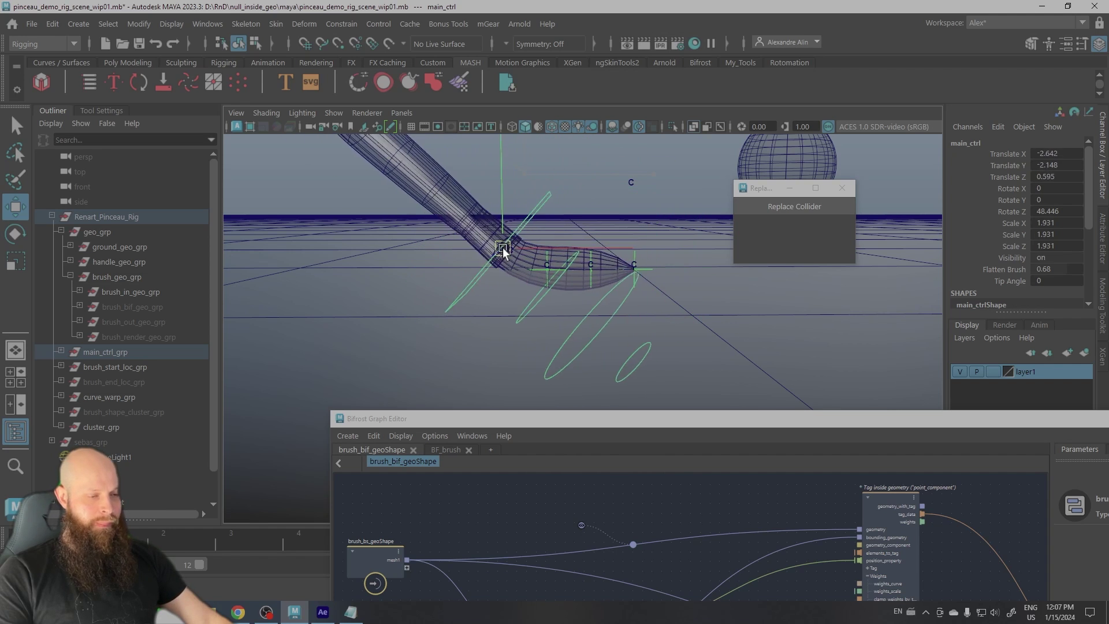
drag(503, 247, 490, 225)
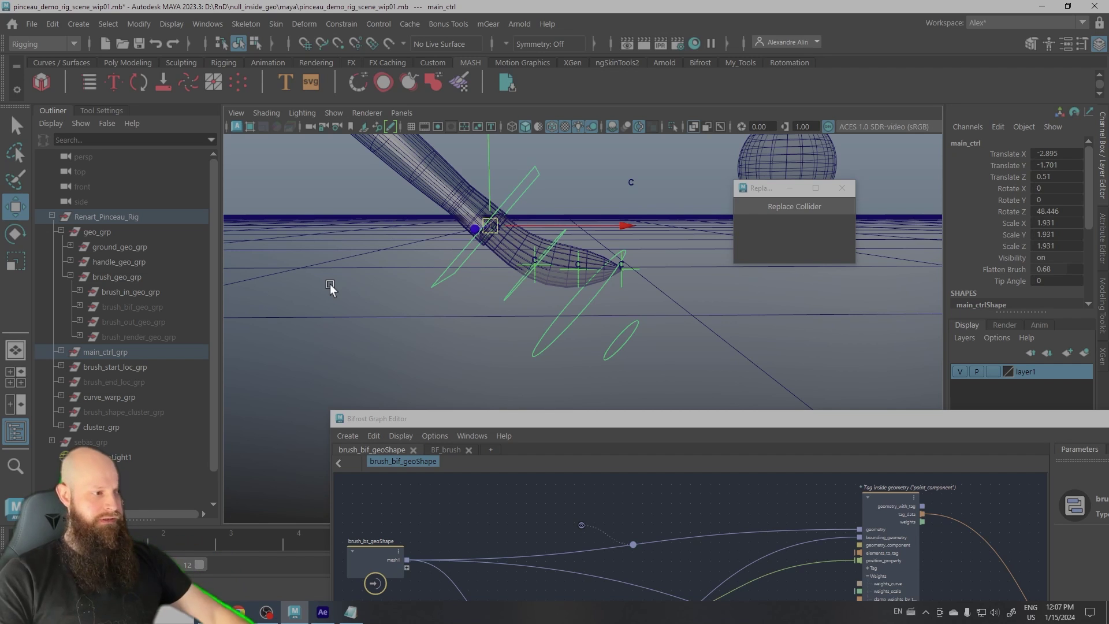
Hide brush_in_geo_grp and show brush_bif_geo_grp with its brush_bif_geo child.
click(130, 292)
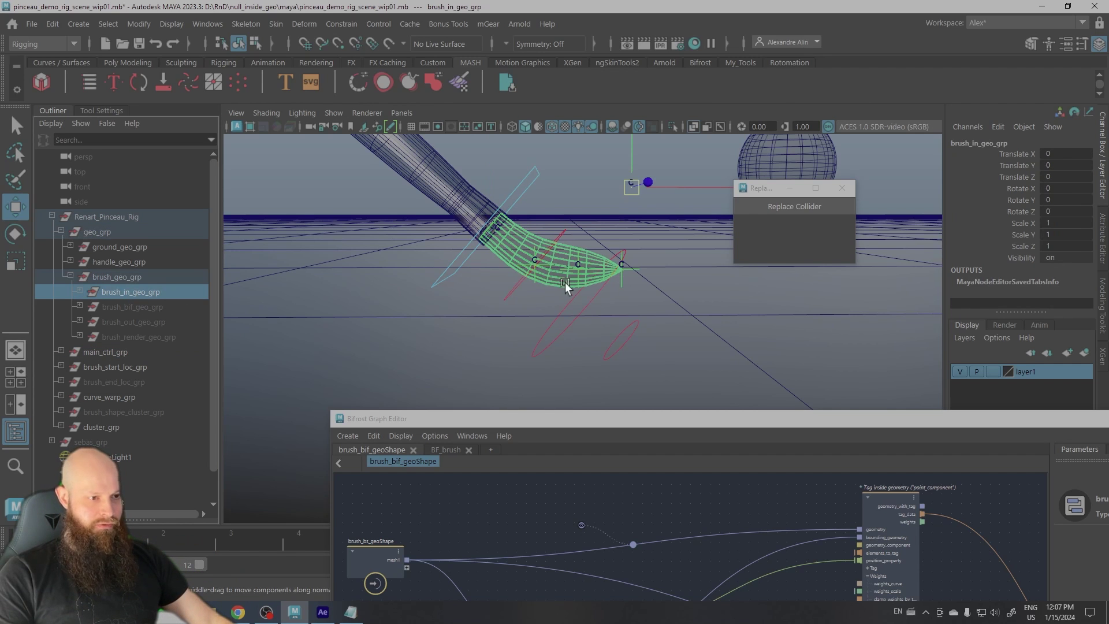
key(ctrl+h)
click(147, 309)
key(shift+h)
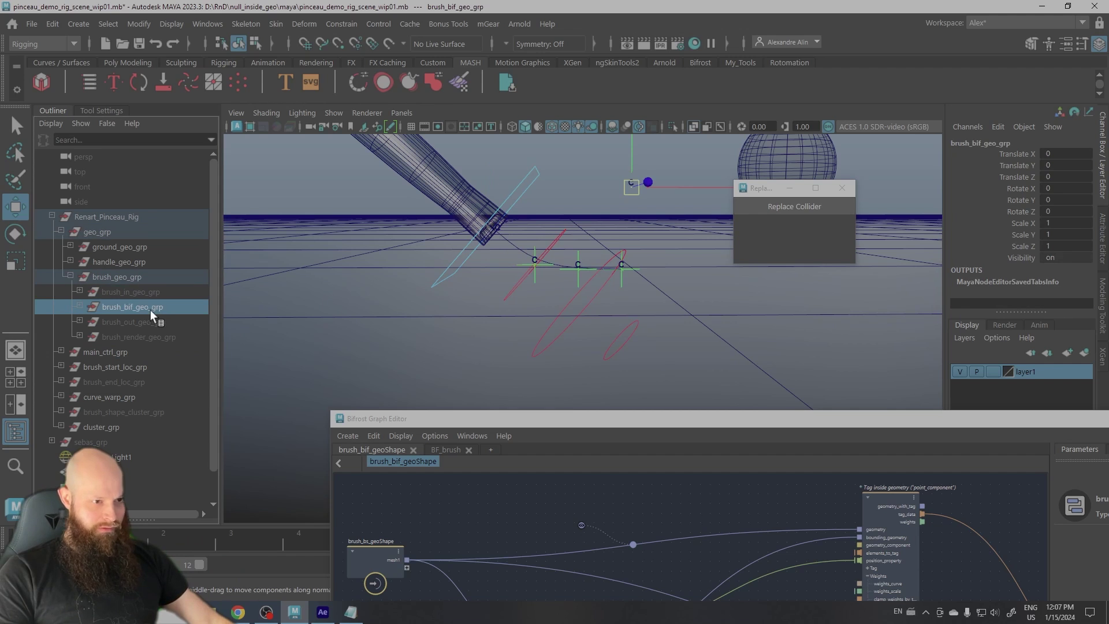
click(78, 307)
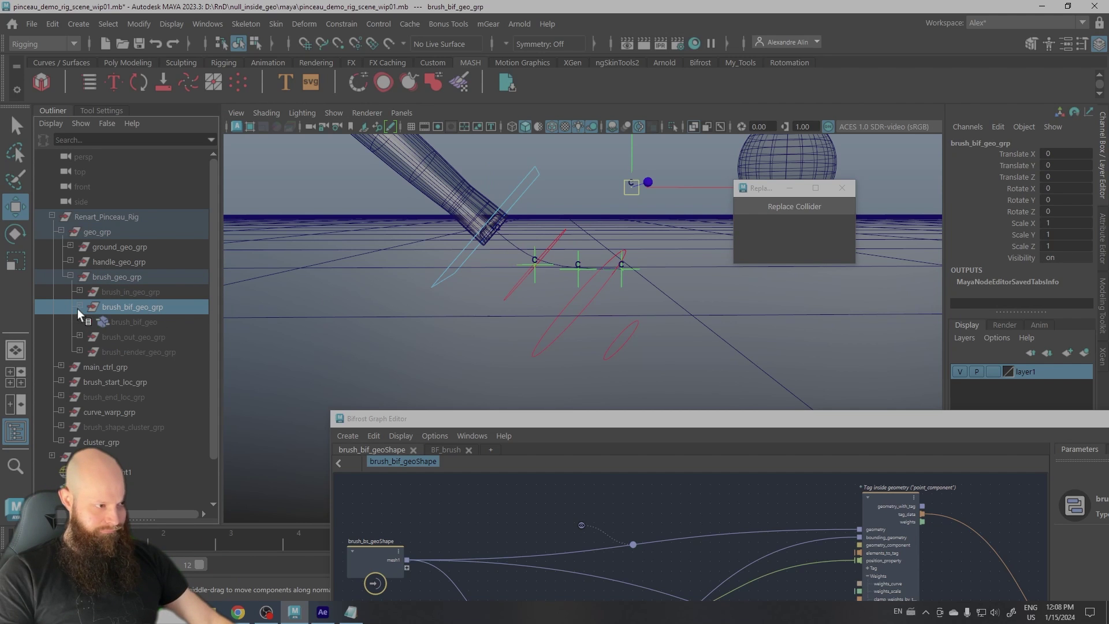
click(122, 321)
Raise main_ctrl to about Translate -3.055, -1.392, 0.452 to test the Bifrost geometry's collision.
click(517, 189)
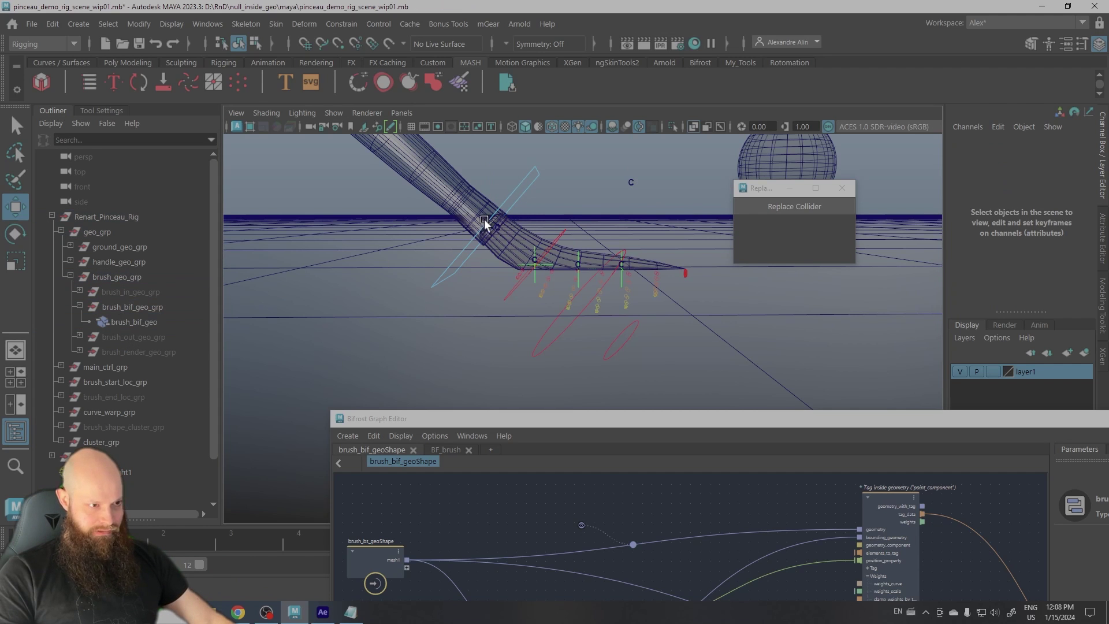
click(506, 213)
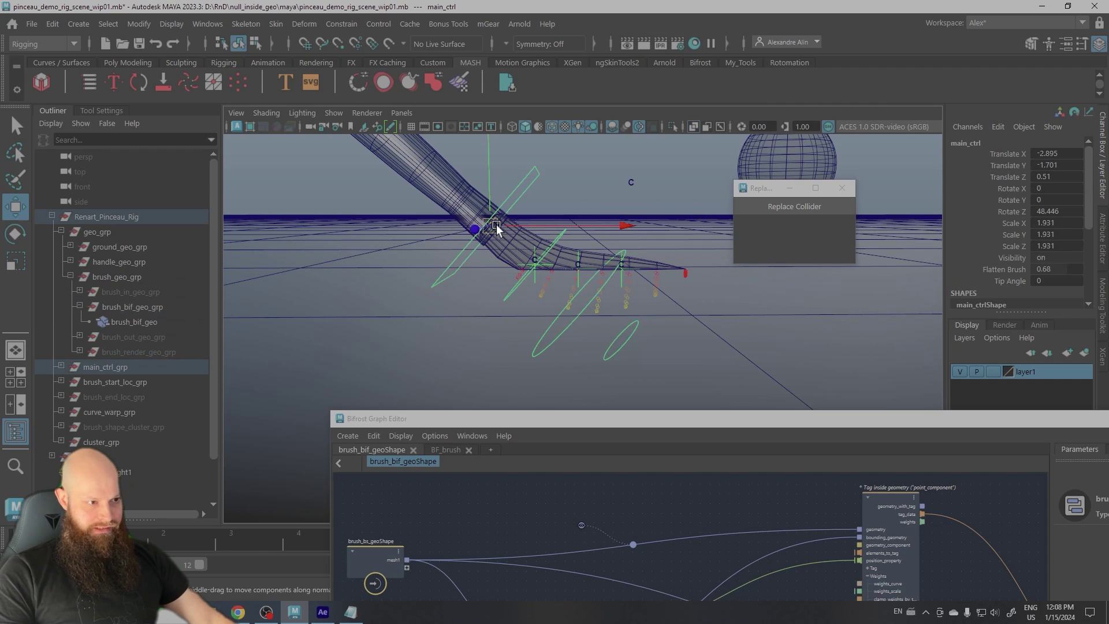
mouse_move(497, 228)
mouse_down()
mouse_move(508, 154)
mouse_move(549, 178)
mouse_move(525, 218)
mouse_move(394, 211)
mouse_move(497, 190)
mouse_move(470, 230)
mouse_move(391, 168)
mouse_move(494, 177)
mouse_move(470, 226)
mouse_move(428, 203)
mouse_move(505, 167)
mouse_move(486, 207)
mouse_up()
Hide brush_bif_geo and unhide brush_out_geo_grp.
click(137, 322)
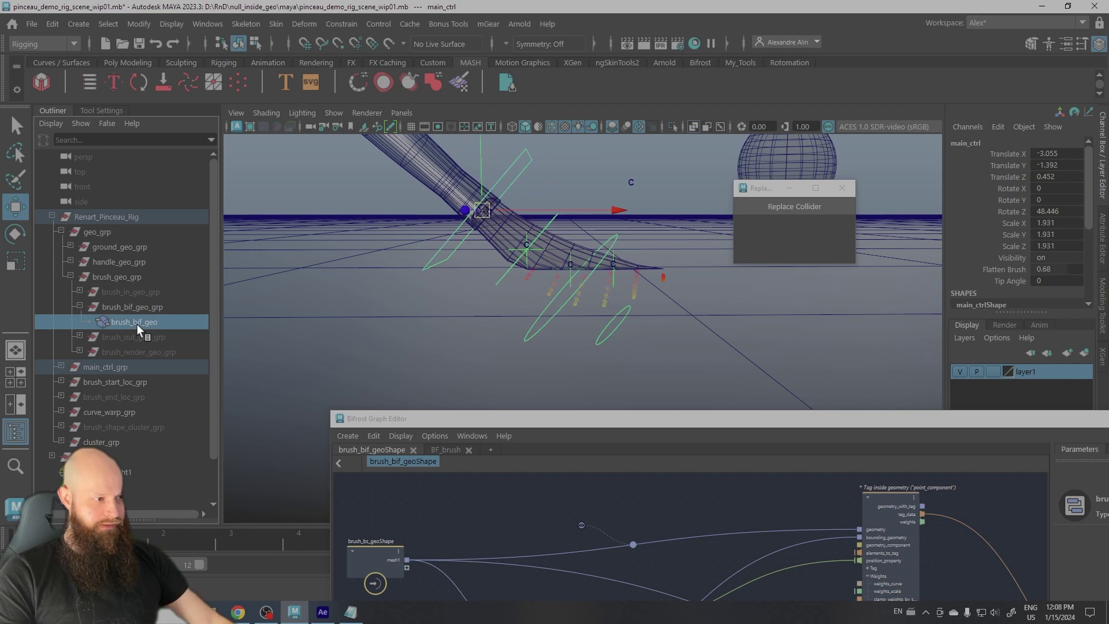
key(ctrl+h)
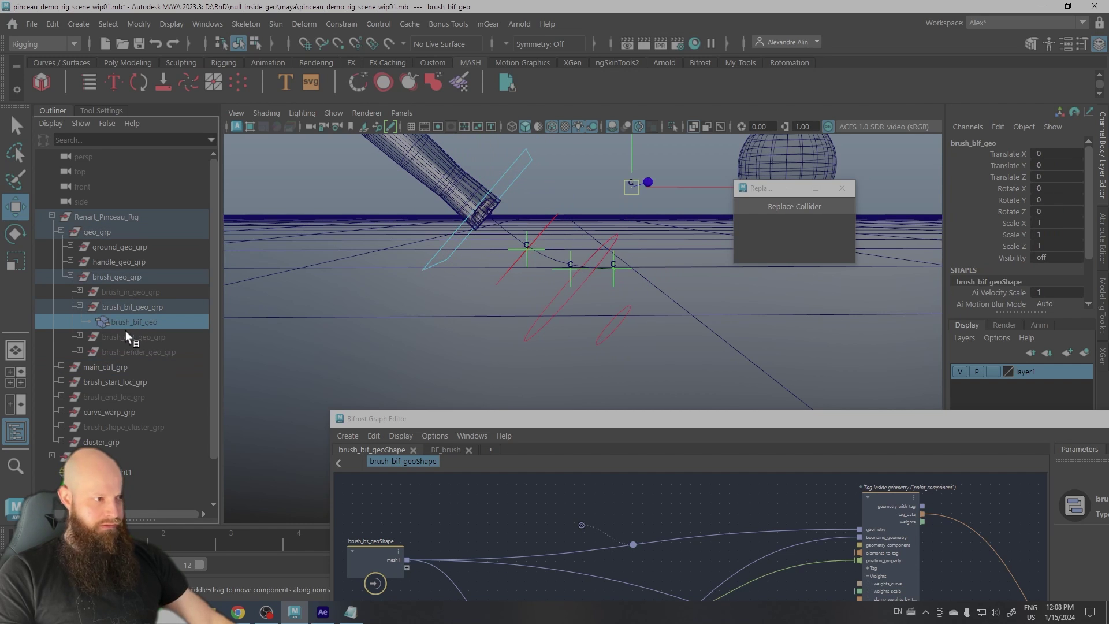
click(112, 339)
key(shift+h)
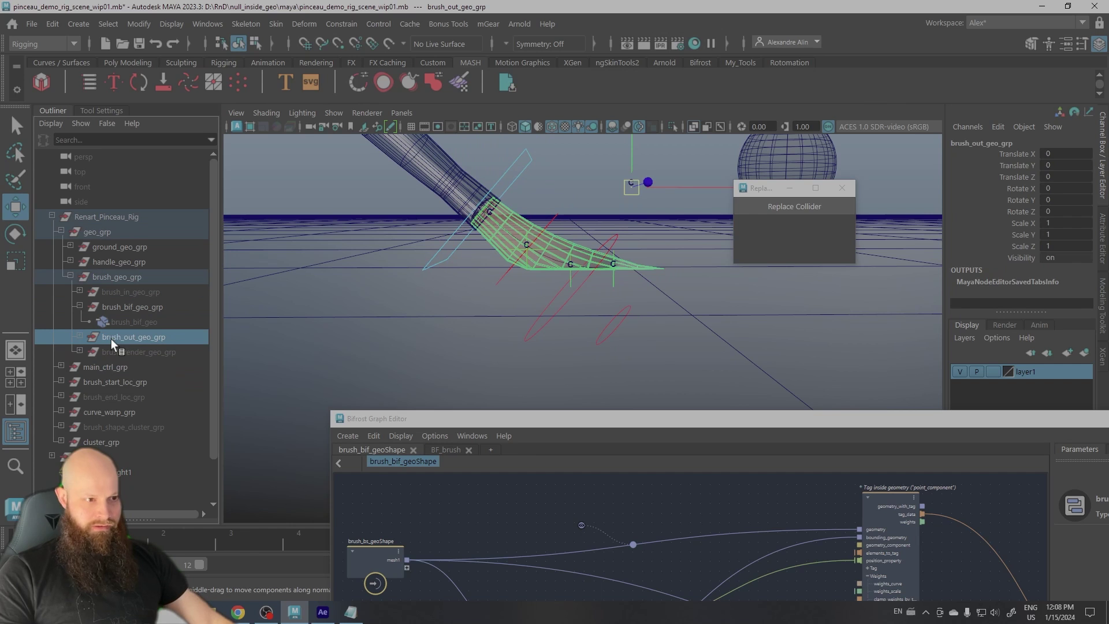
Lift main_ctrl to about Translate -3.386, -0.349, 0.264 and turn off X-Ray shading to view brush_out_geo.
click(512, 162)
mouse_move(489, 211)
mouse_down()
mouse_move(512, 167)
mouse_move(438, 212)
mouse_move(473, 149)
mouse_move(472, 160)
mouse_up()
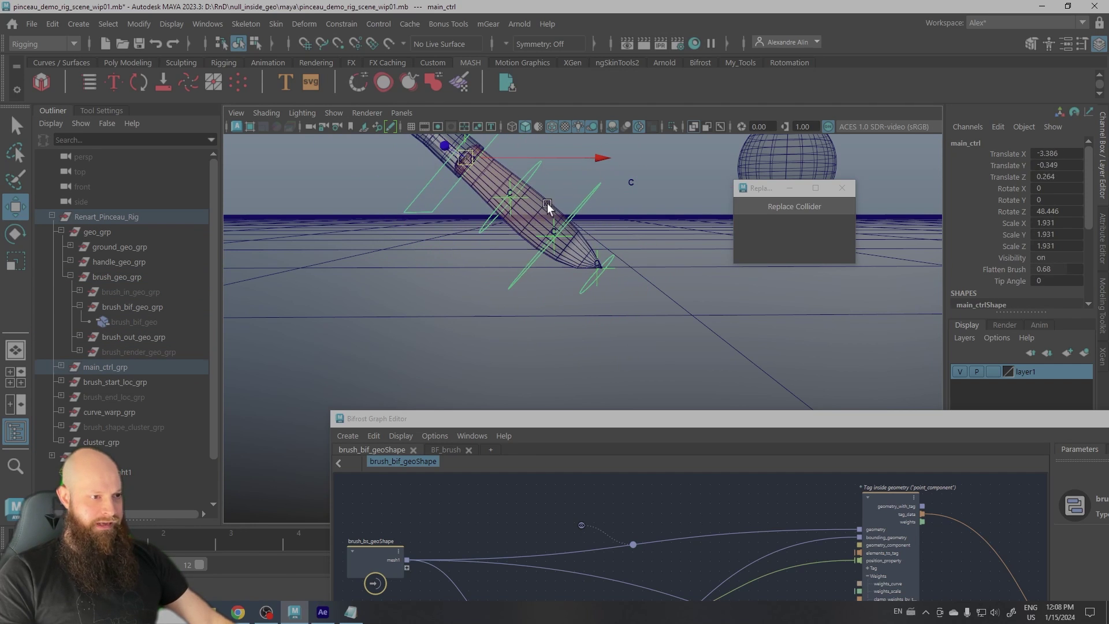
click(519, 224)
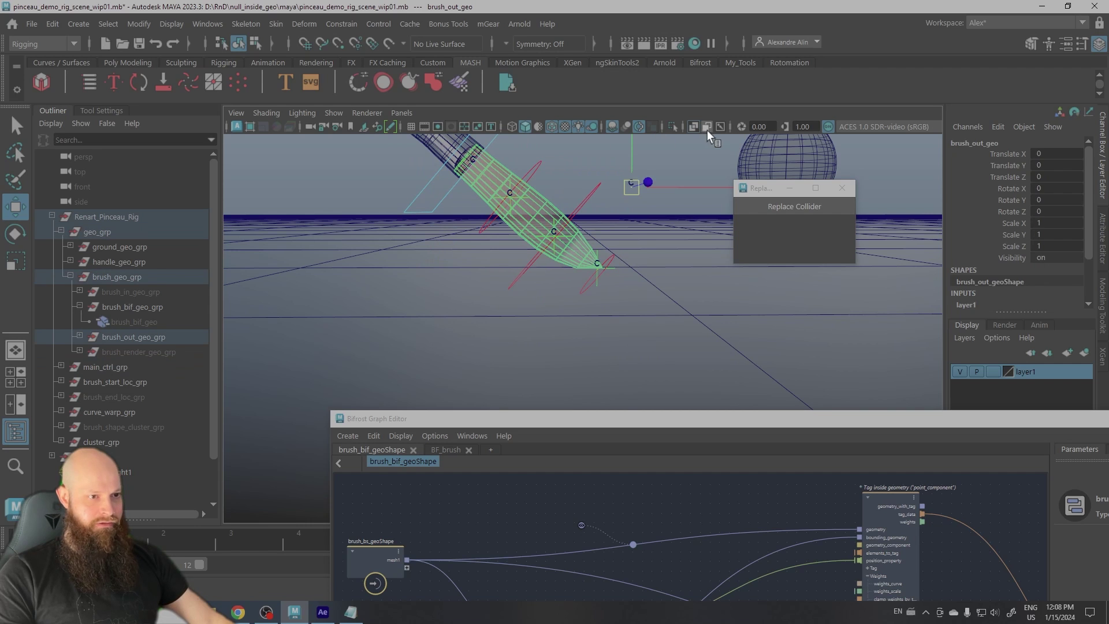
click(693, 126)
click(511, 215)
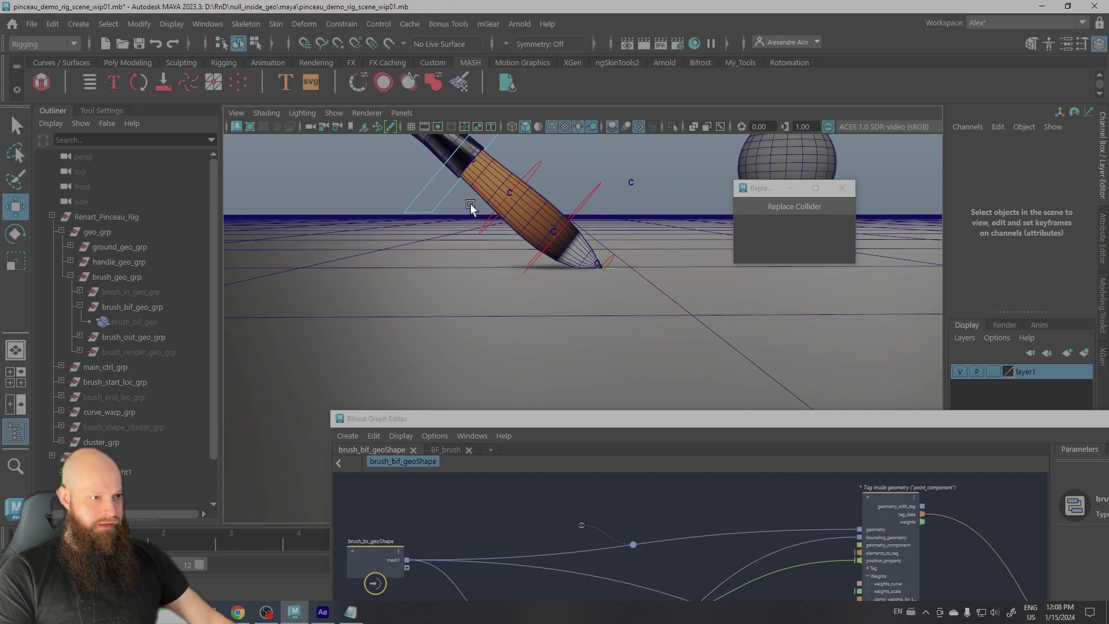
alt+drag(471, 206, 254, 301)
Hide brush_out_geo_grp and show brush_render_geo_grp.
click(142, 350)
ctrl+click(131, 338)
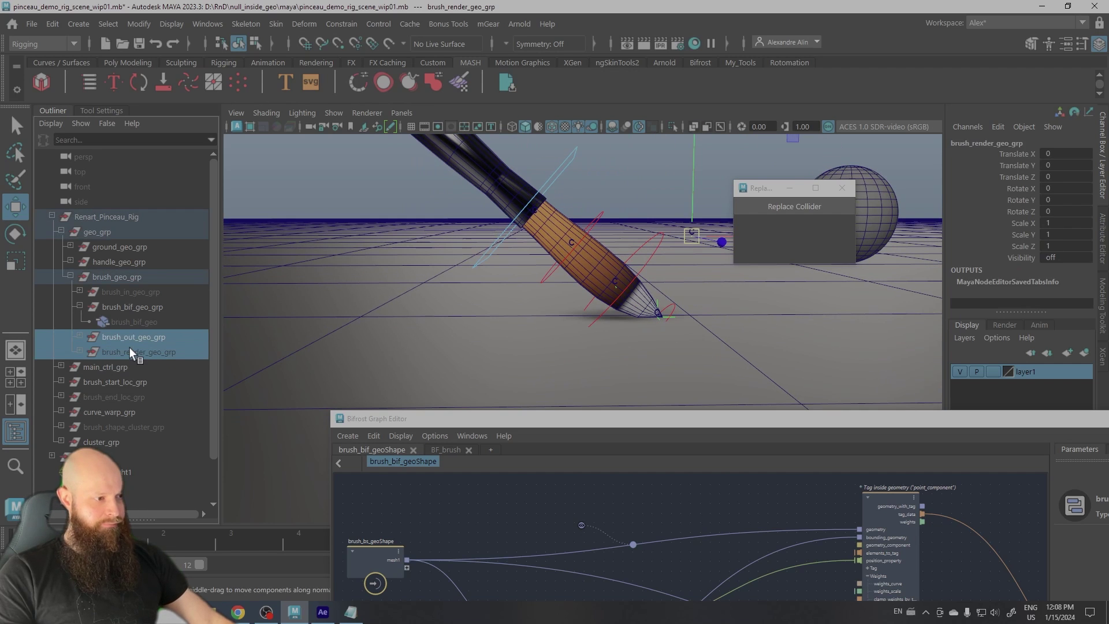
click(349, 241)
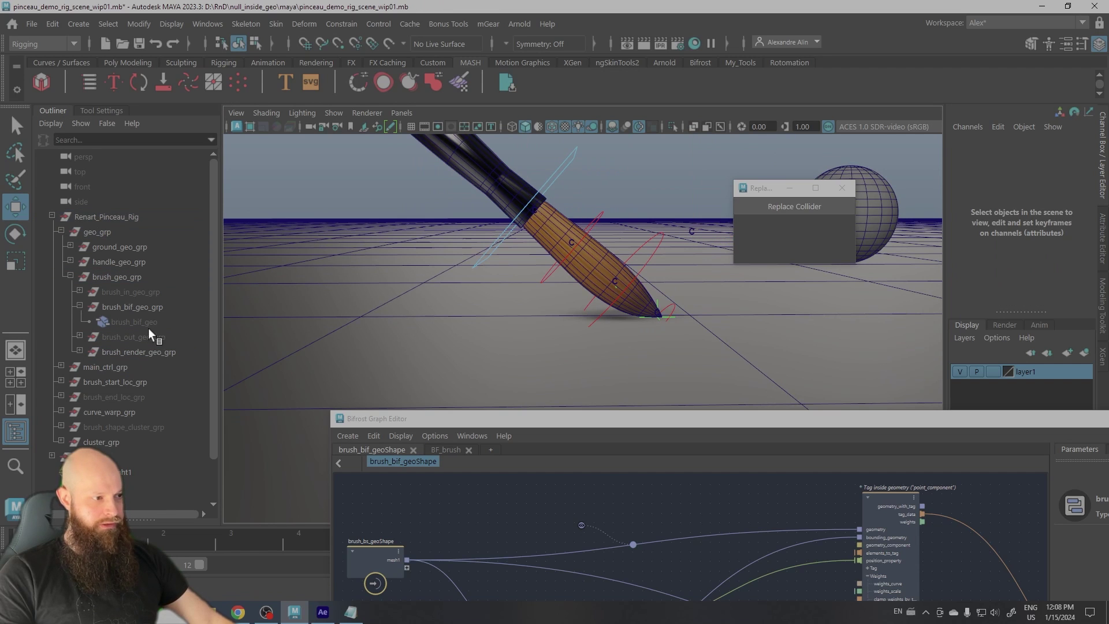
Lift main_ctrl to about Translate -3.232, 0.27, 0.165 to view the render geometry clear of the ground.
click(592, 257)
click(612, 166)
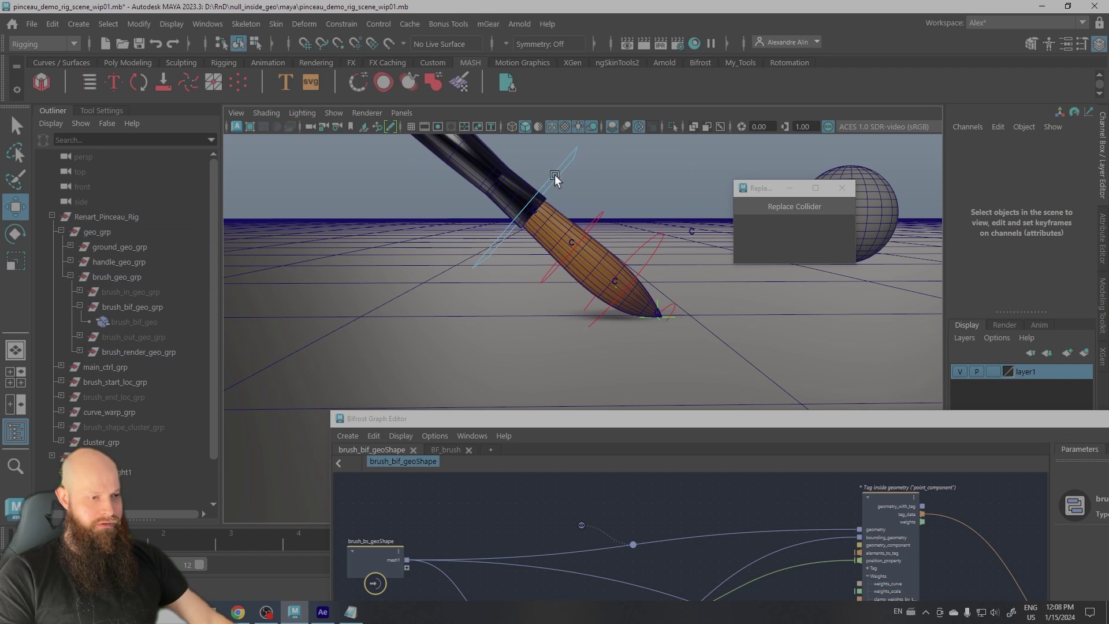
click(549, 186)
mouse_move(533, 205)
mouse_down()
mouse_move(553, 246)
mouse_move(539, 174)
mouse_up()
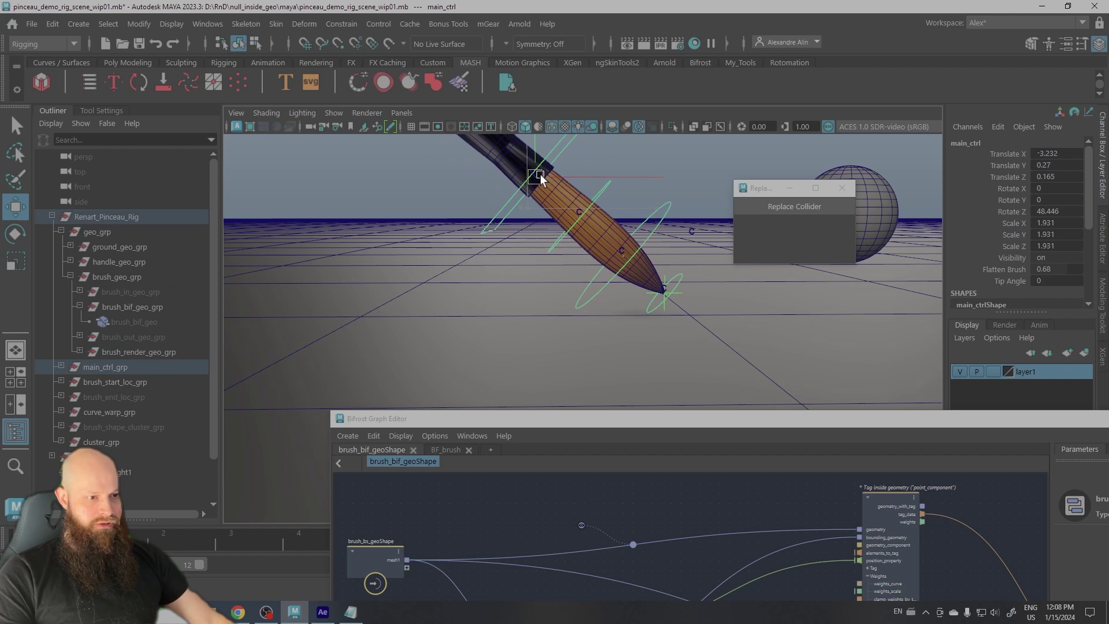
Turn off wireframe on shaded to inspect the textured render bristles, and move the Bifrost Graph Editor to the middle of the workspace.
click(552, 126)
alt+right_drag(539, 198, 549, 220)
alt+middle_drag(592, 178, 531, 253)
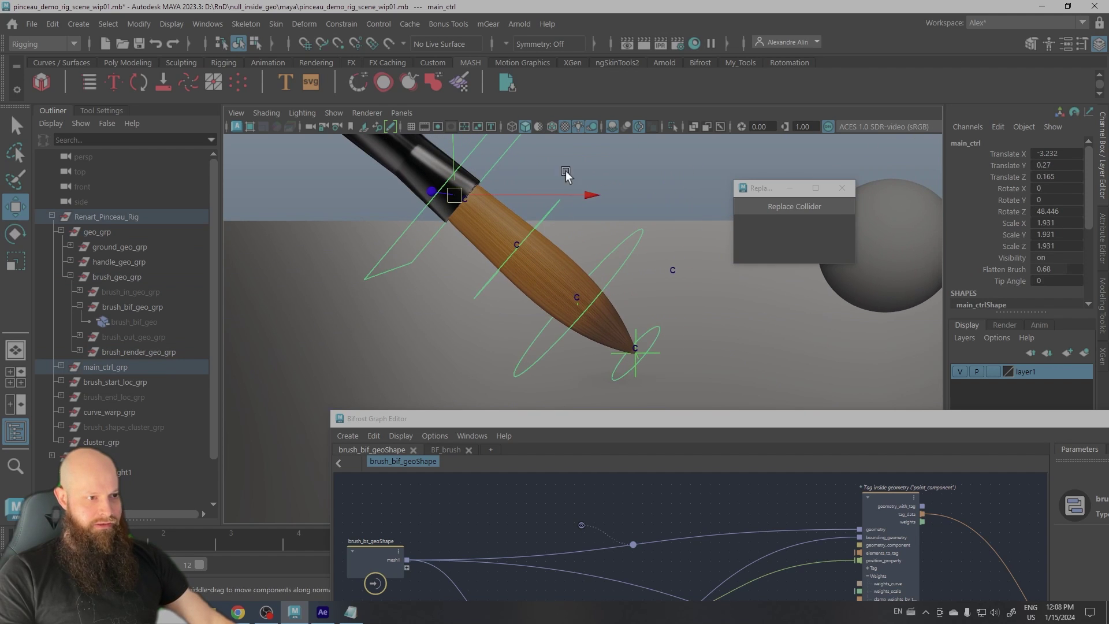
click(565, 168)
scroll(520, 265, up, 1)
mouse_move(534, 275)
alt+mouse_down()
mouse_move(497, 281)
mouse_move(545, 273)
alt+mouse_up()
mouse_move(517, 250)
alt+right_down()
mouse_move(705, 412)
mouse_move(629, 349)
mouse_move(679, 368)
mouse_move(525, 279)
mouse_move(468, 226)
alt+right_up()
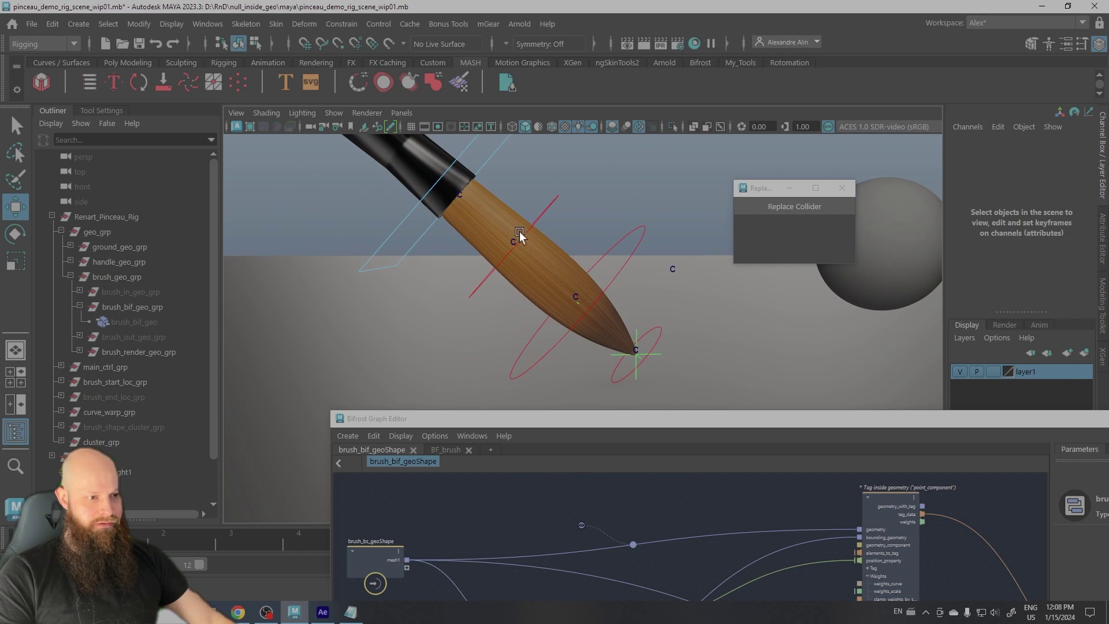
mouse_move(604, 310)
alt+right_down()
mouse_move(409, 153)
mouse_move(477, 196)
alt+right_up()
key(q)
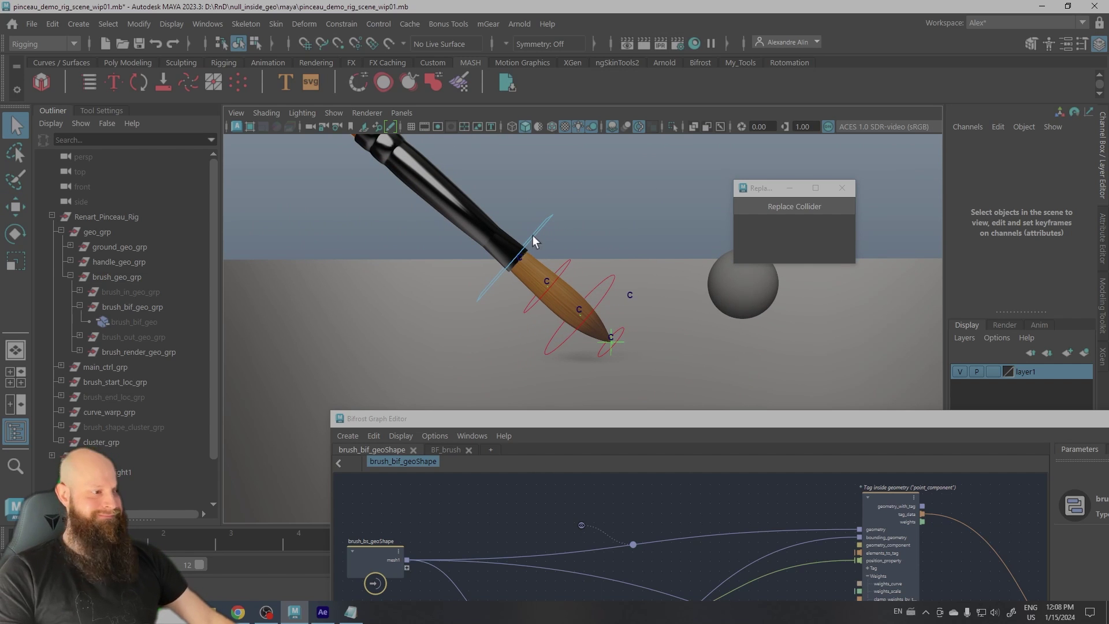
drag(474, 417, 234, 102)
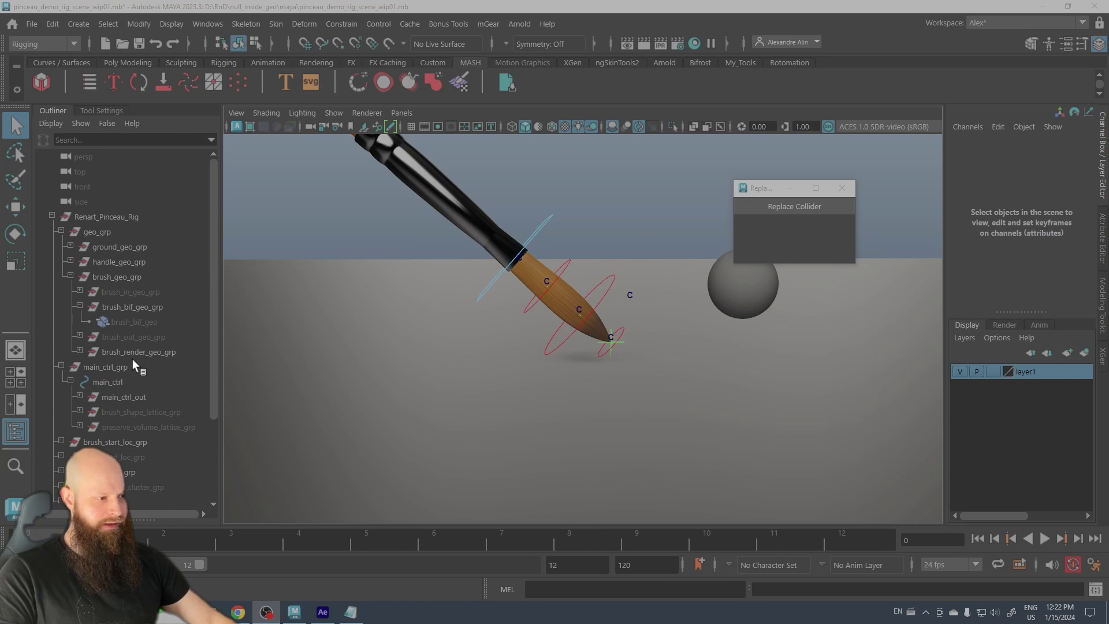
Unhide preserve_volume_lattice_grp under main_ctrl.
click(120, 428)
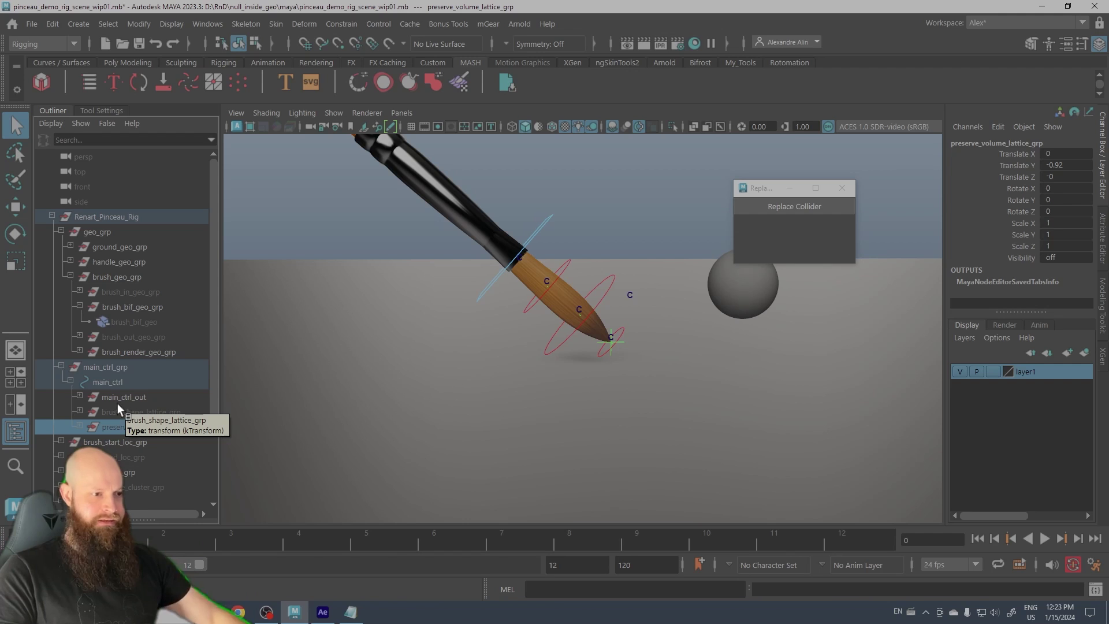
key(h)
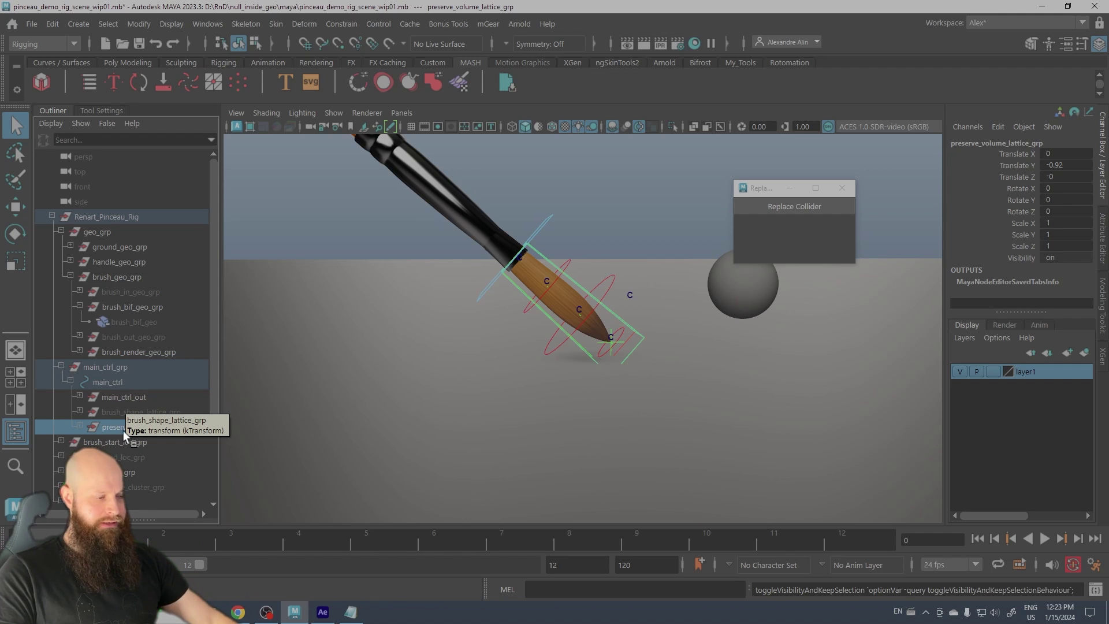
click(427, 257)
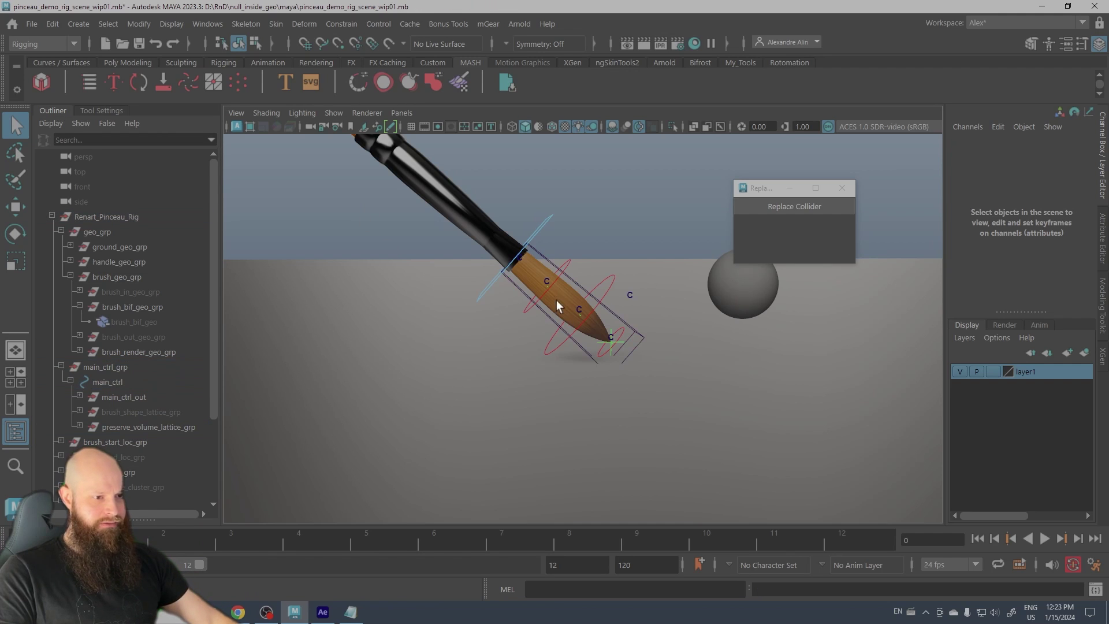
Lower main_ctrl to about Translate -3.558, -0.887, 0.263 to press the bristles against the ground and examine their volume.
click(536, 235)
key(w)
drag(508, 249, 477, 284)
scroll(491, 260, up, 2)
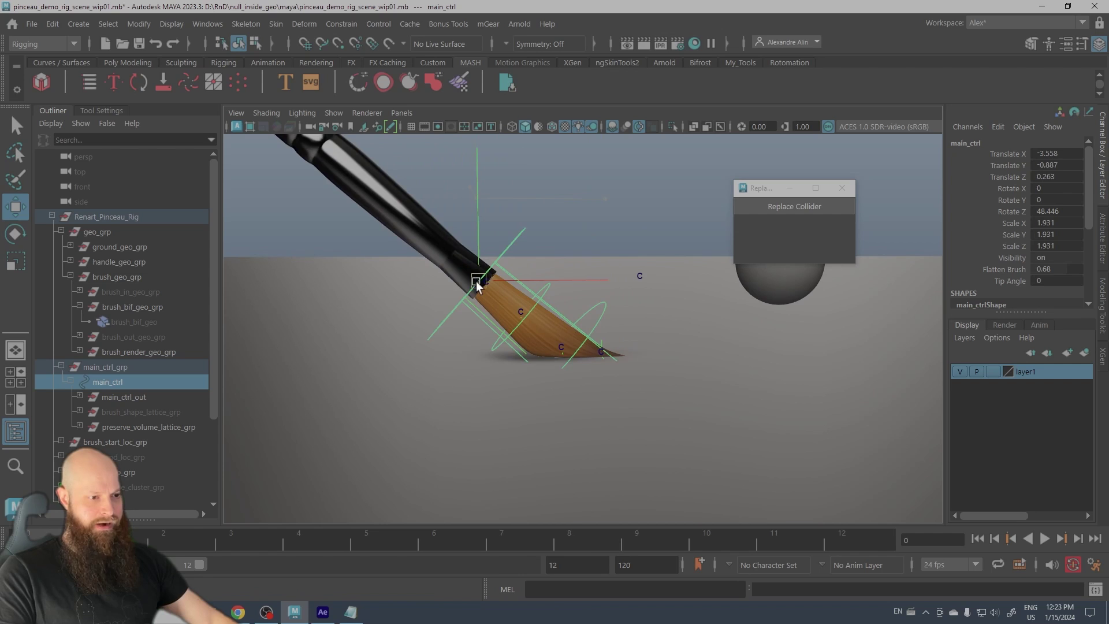
alt+middle_drag(564, 351, 512, 304)
alt+right_drag(512, 304, 603, 433)
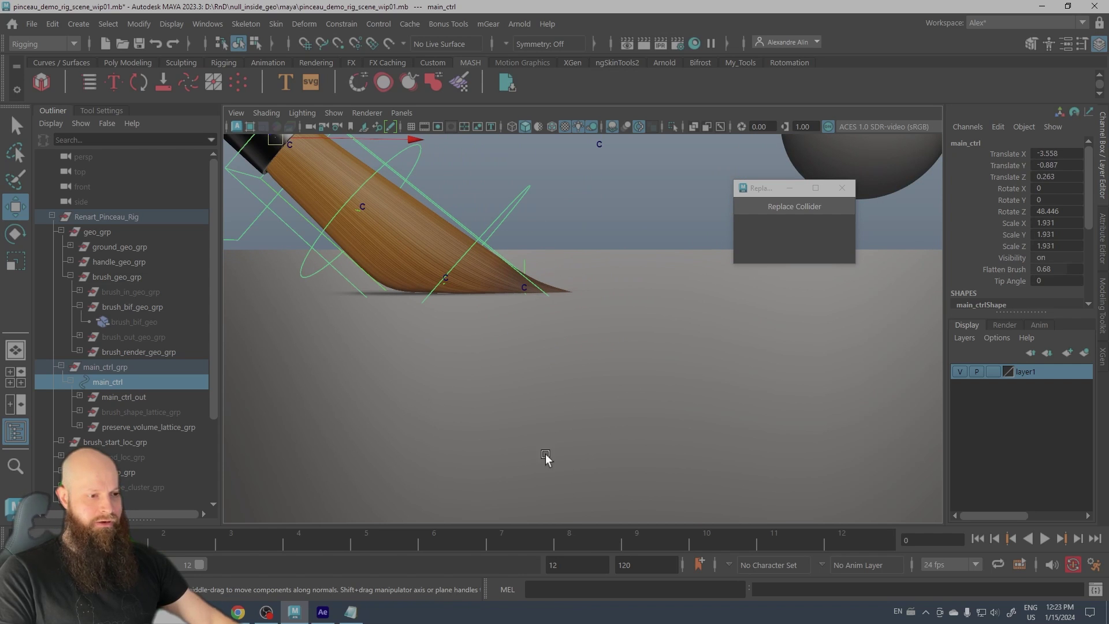
mouse_move(545, 458)
alt+mouse_down()
mouse_move(533, 281)
mouse_move(515, 285)
mouse_move(539, 372)
mouse_move(584, 425)
mouse_move(478, 343)
mouse_move(565, 322)
mouse_move(512, 327)
mouse_move(662, 338)
mouse_move(603, 315)
mouse_move(638, 302)
alt+mouse_up()
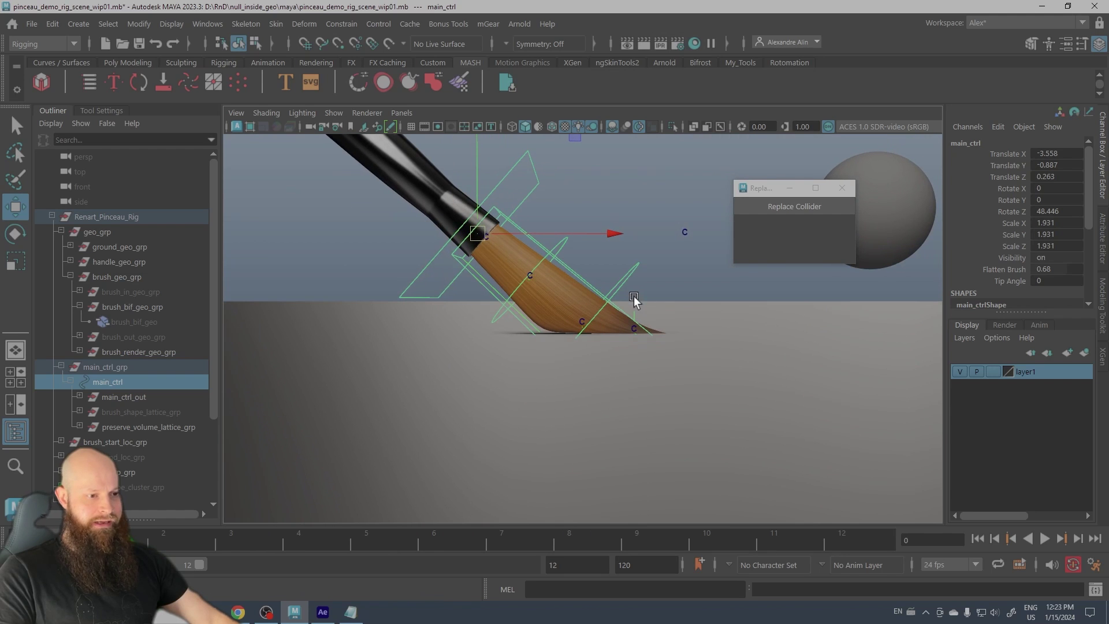
Select ffd1Lattice, dismiss the Replace Collider window and open the Deformer Attributes of its ffd1 node.
click(590, 281)
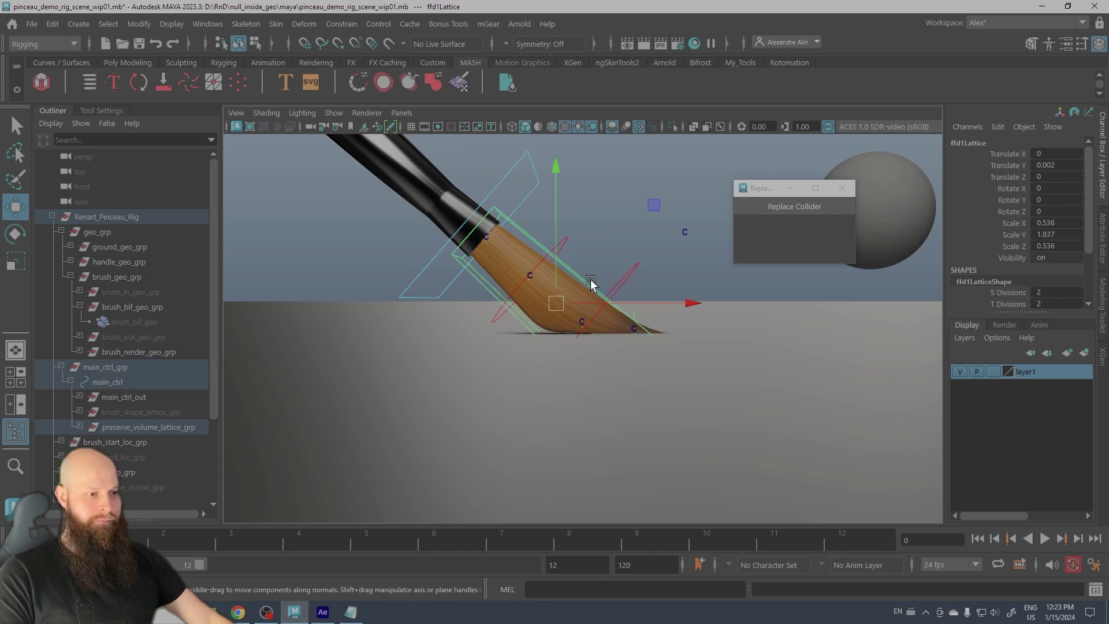
click(1102, 237)
click(878, 142)
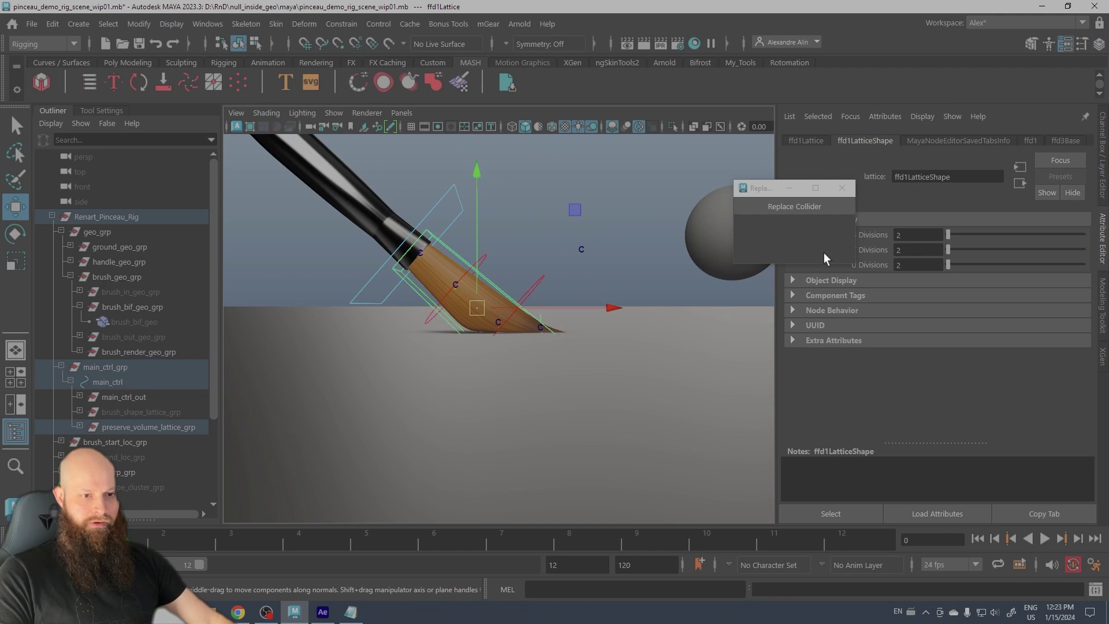
click(840, 186)
click(1023, 142)
click(805, 372)
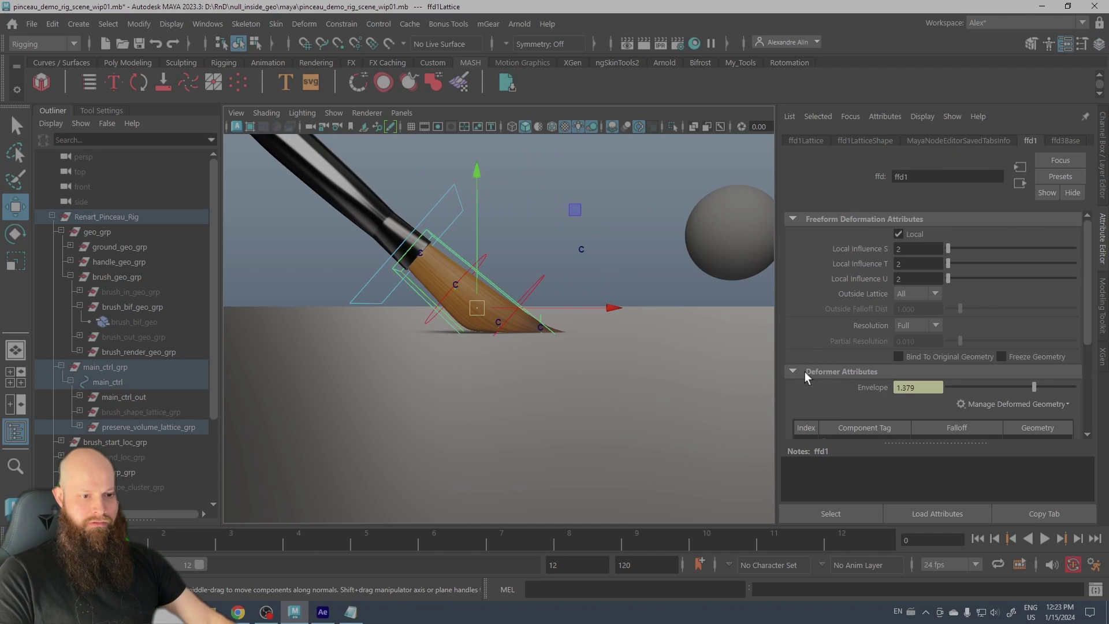
scroll(895, 291, down, 2)
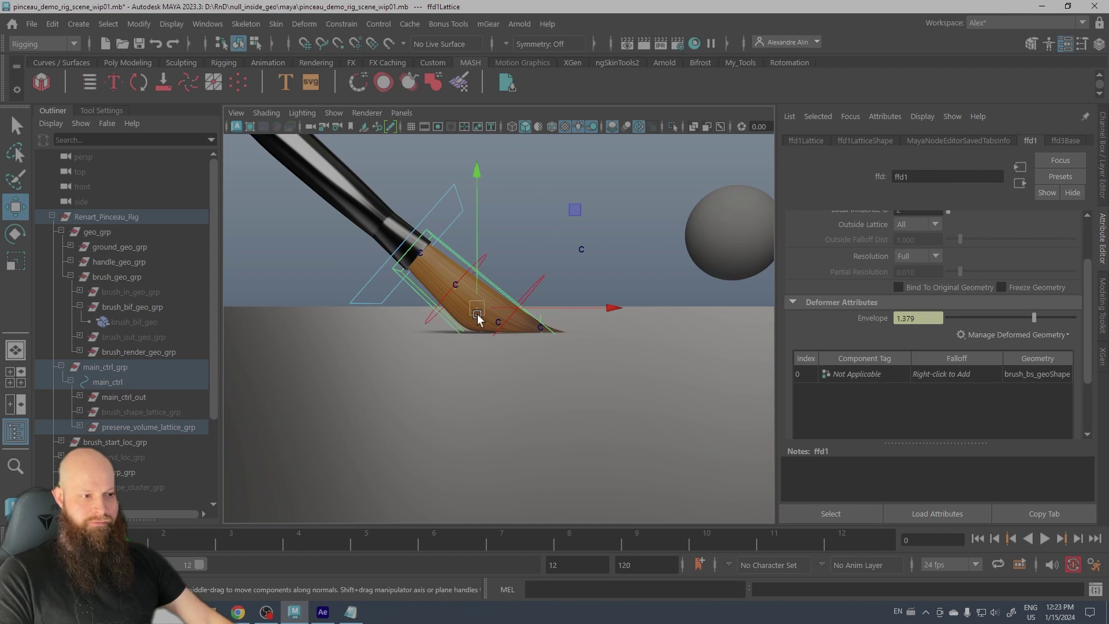
Undo a trial move of ffd1Lattice and copy the ffd1 attributes into a separate window beside the brush.
drag(477, 318, 475, 247)
key(ctrl+z)
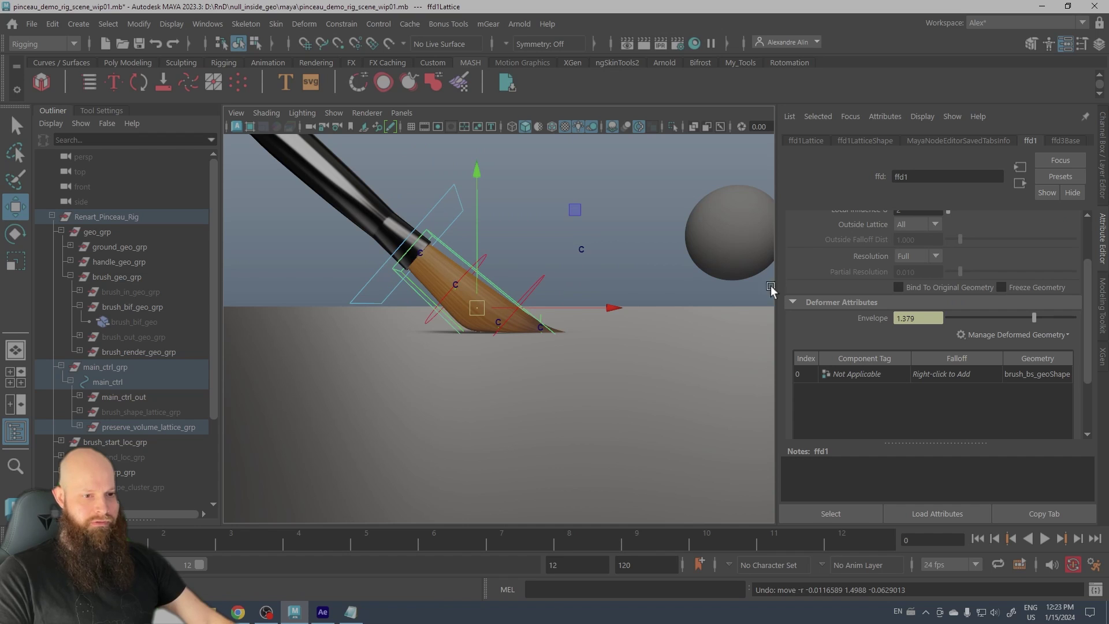
click(1017, 511)
drag(581, 217, 860, 145)
click(662, 356)
Shift main_ctrl slightly to test how ground contact drives the ffd1 Envelope, and close the copied ffd1 attributes.
click(430, 209)
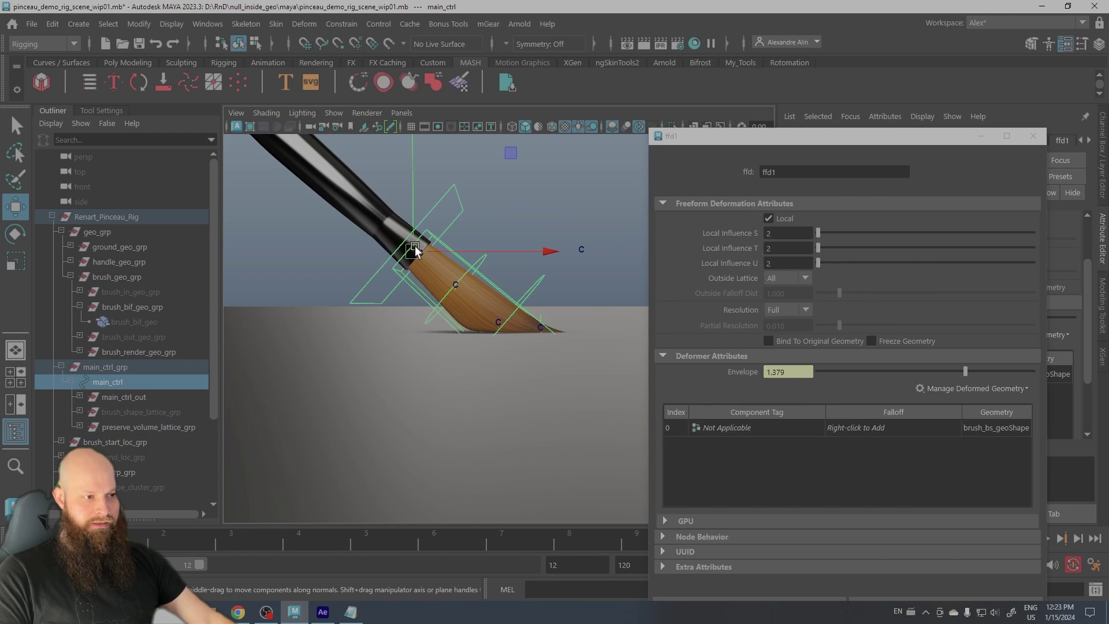
mouse_move(414, 244)
mouse_down()
mouse_move(413, 212)
mouse_move(417, 268)
mouse_move(416, 206)
mouse_move(409, 275)
mouse_move(408, 198)
mouse_move(408, 275)
mouse_move(405, 238)
mouse_up()
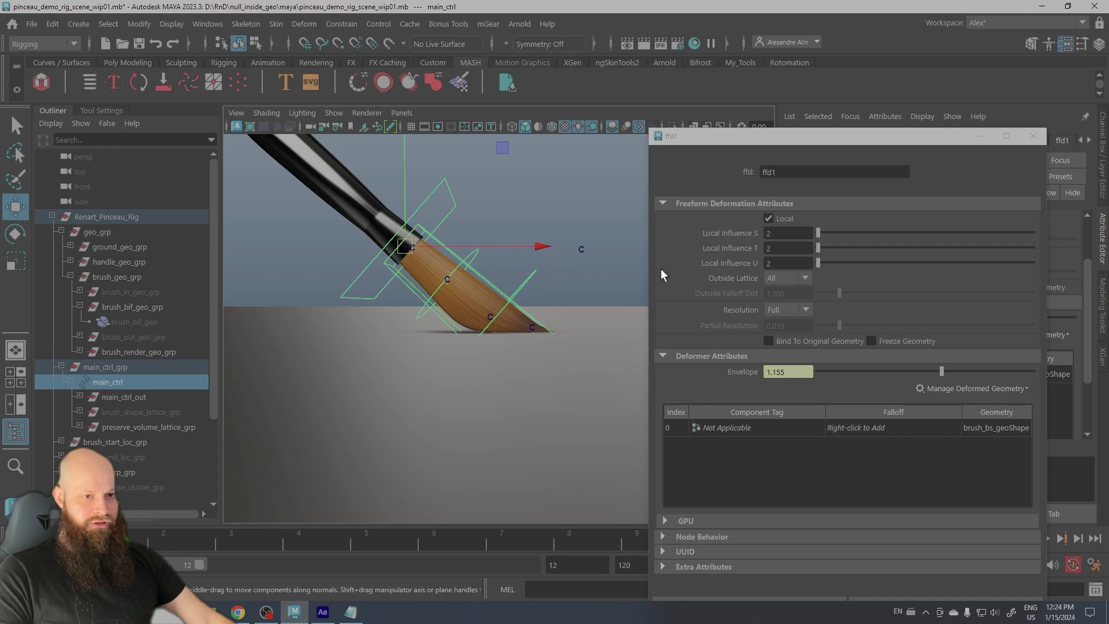
scroll(156, 373, down, 3)
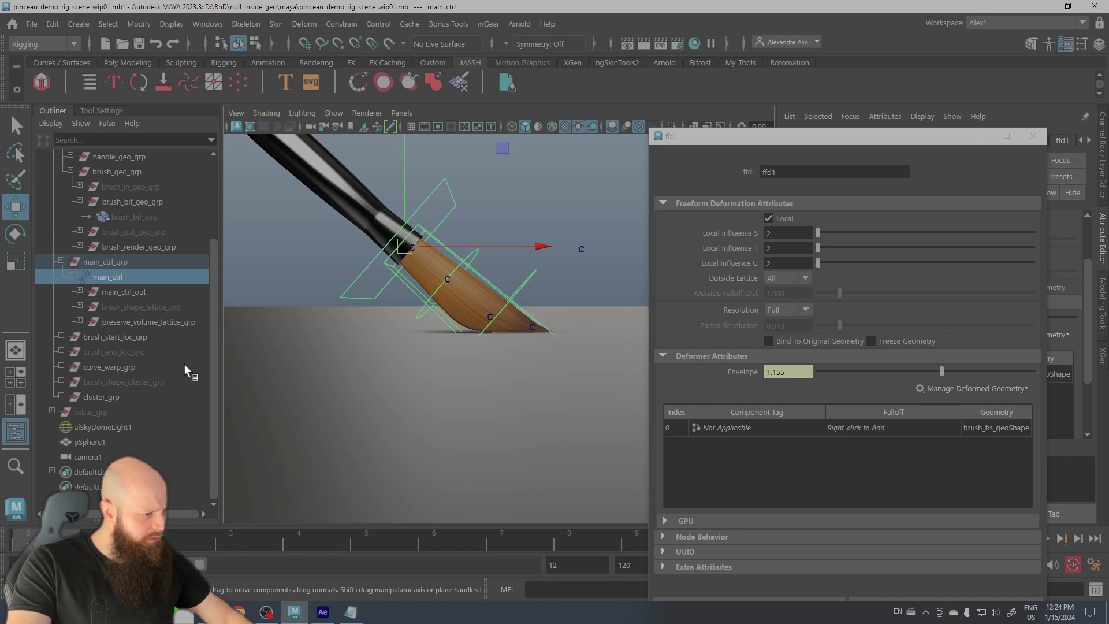
click(1033, 136)
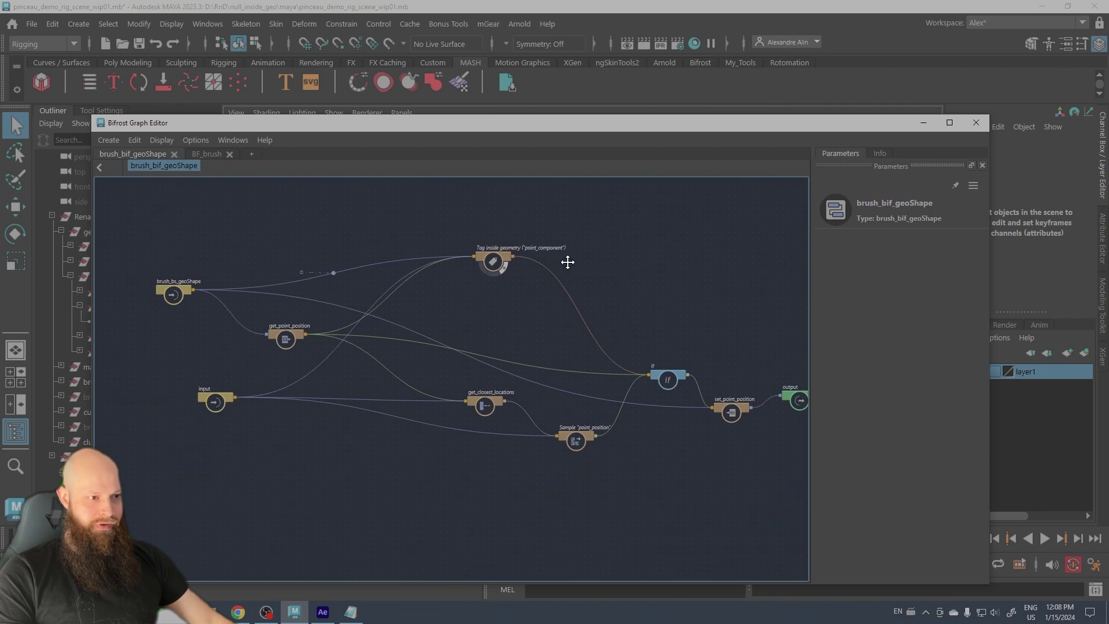
Examine the tagging and point-position nodes in the brush_bif_geoShape graph, and close the Bifrost Graph Editor.
scroll(568, 262, up, 3)
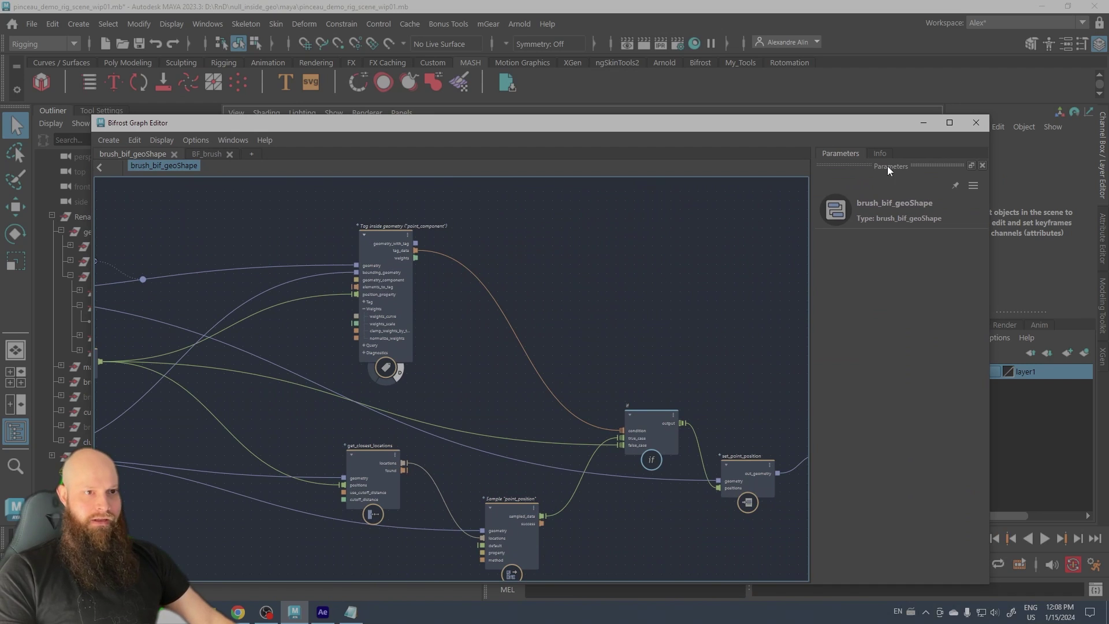
click(974, 123)
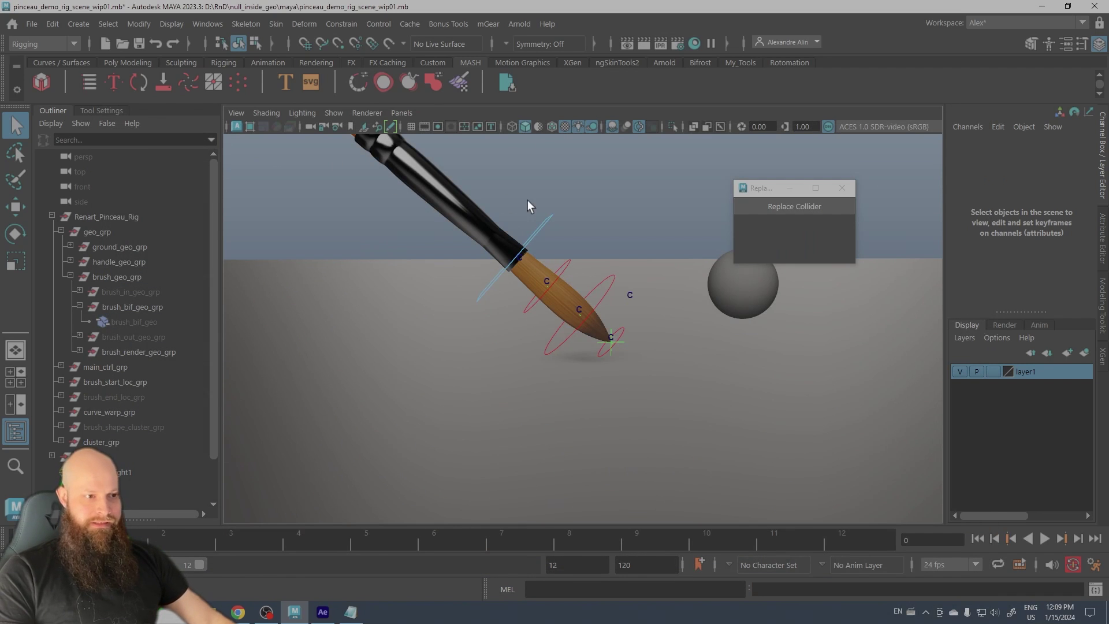